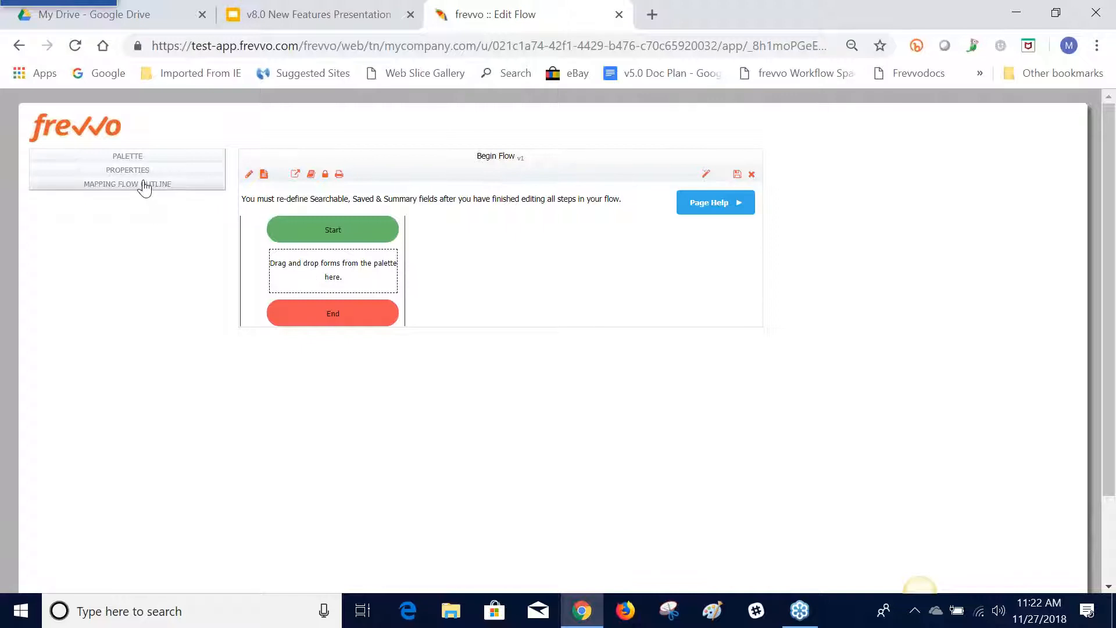
# Add the PO form from the palette to the empty flow as the step between Start and End
pyautogui.click(131, 158)
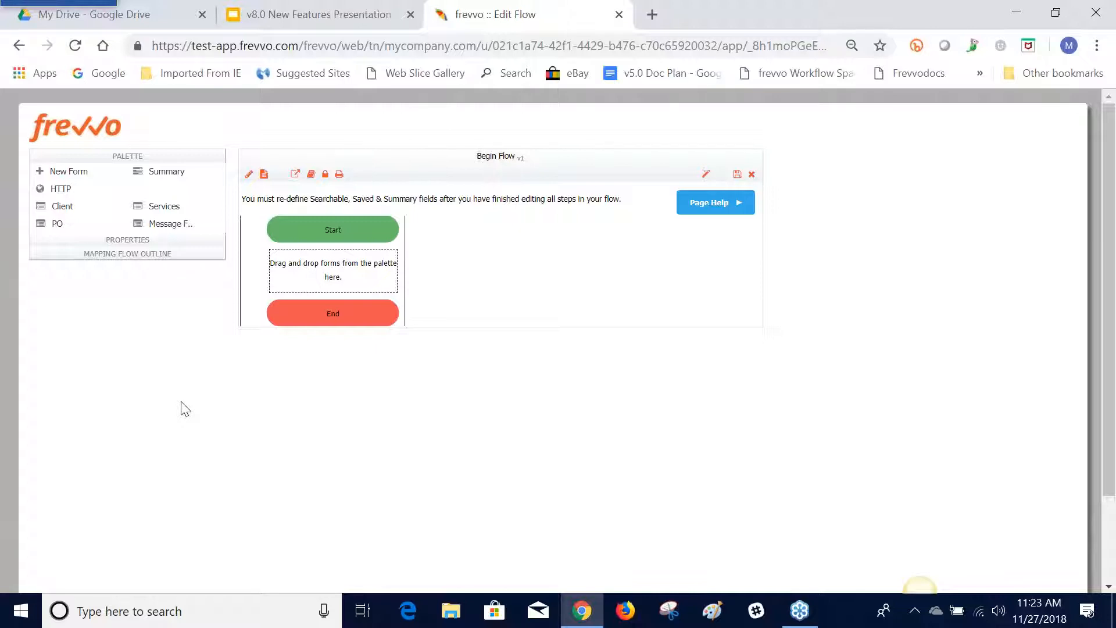
pyautogui.moveTo(175, 221); pyautogui.dragTo(80, 183)
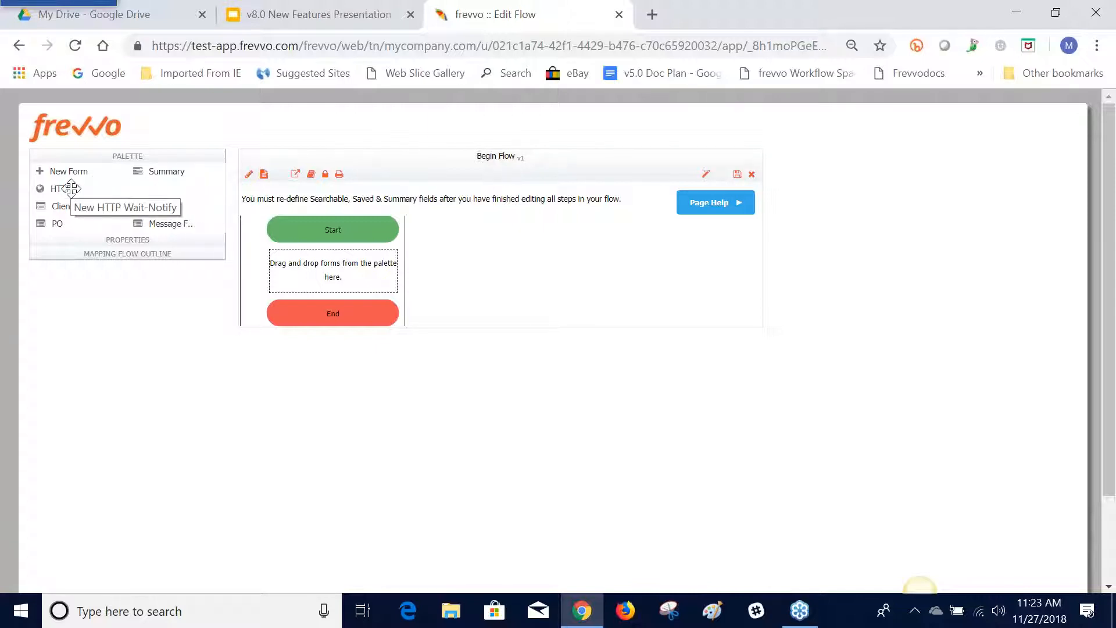
pyautogui.moveTo(59, 221); pyautogui.dragTo(301, 275)
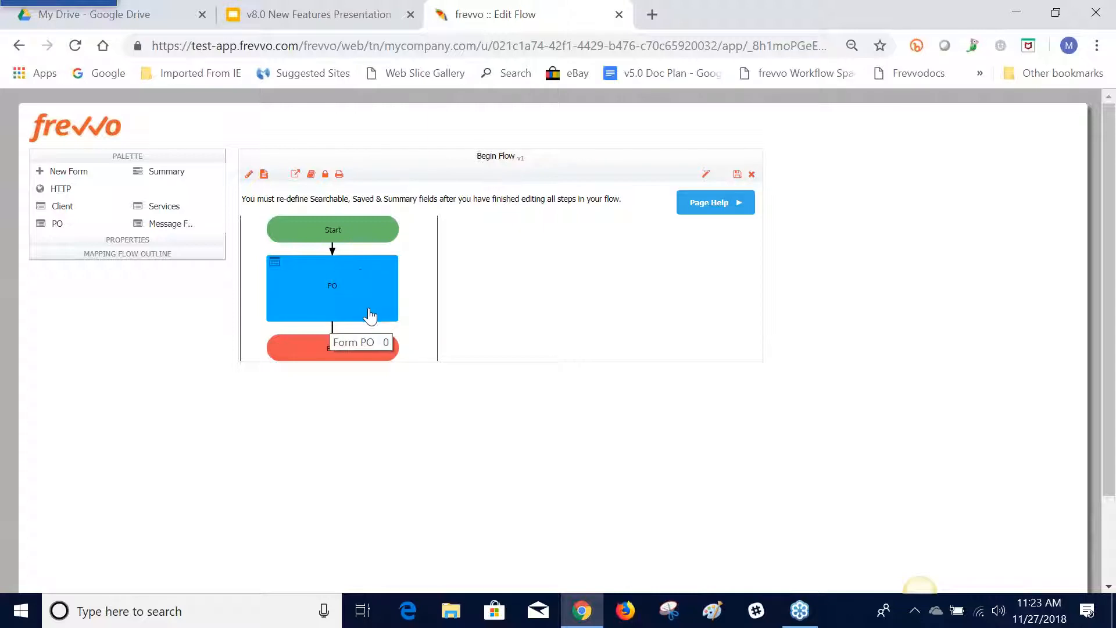
# Create a linked step from the PO step and rename it Sales
pyautogui.click(300, 314)
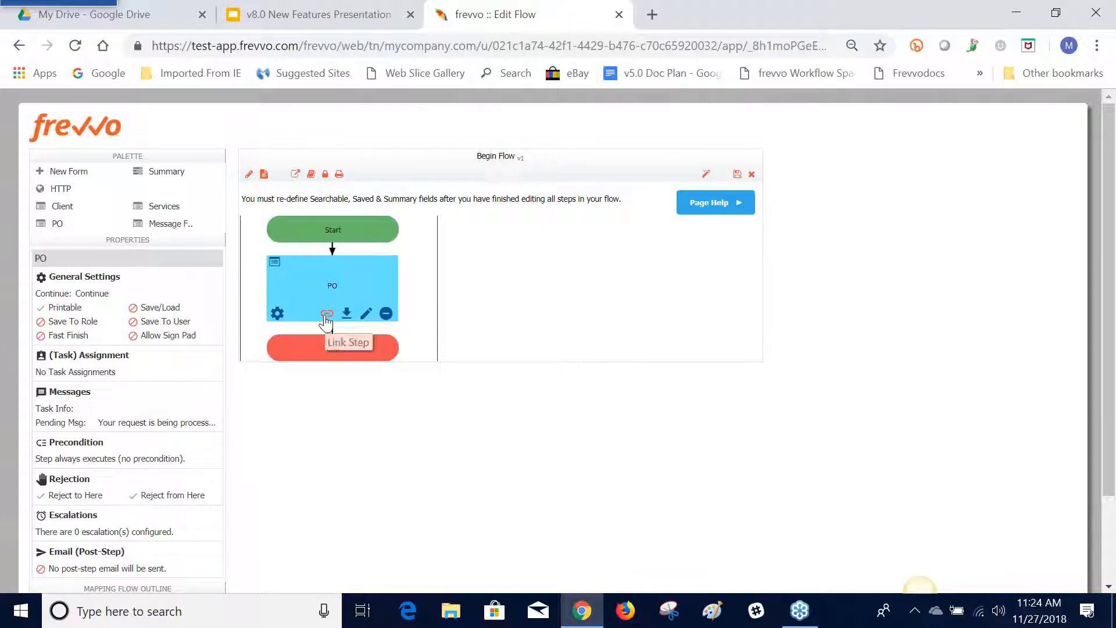
pyautogui.click(316, 316)
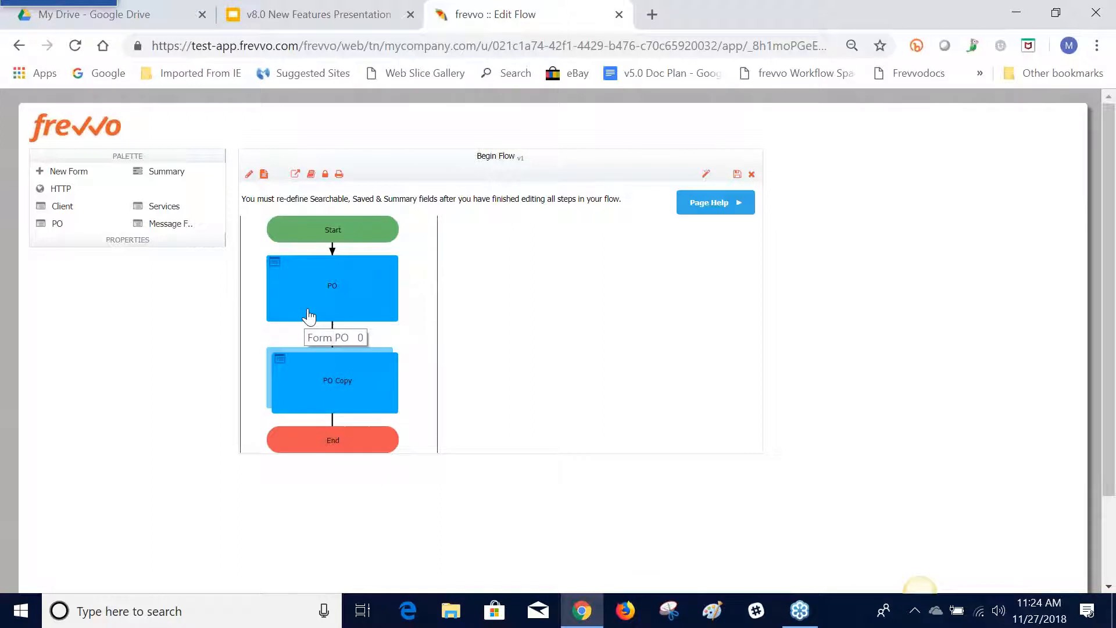
pyautogui.click(324, 394)
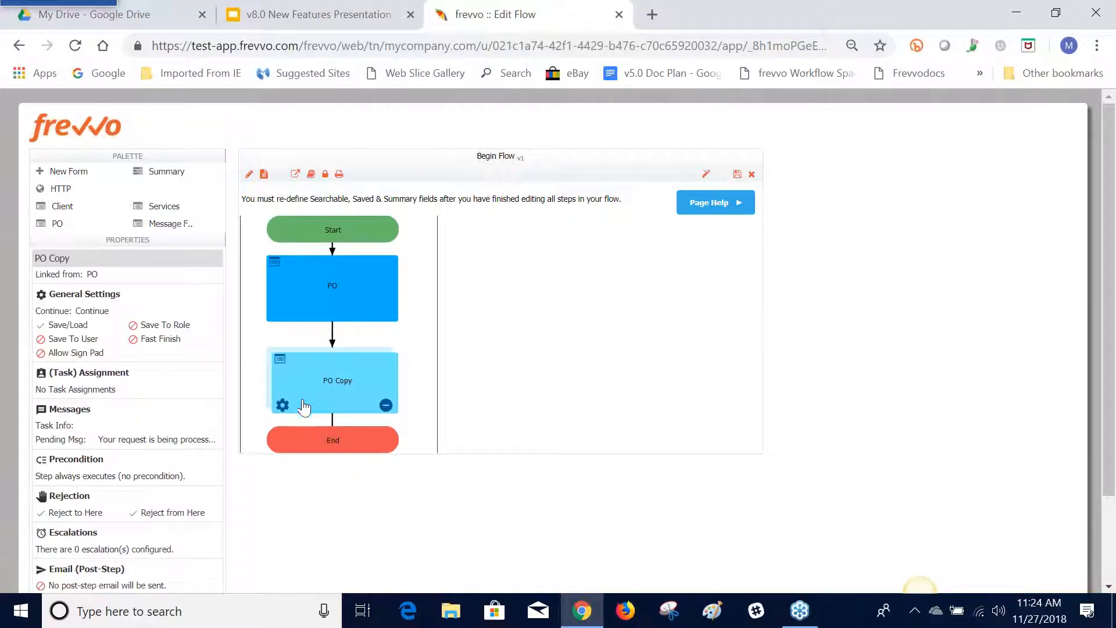
pyautogui.click(283, 405)
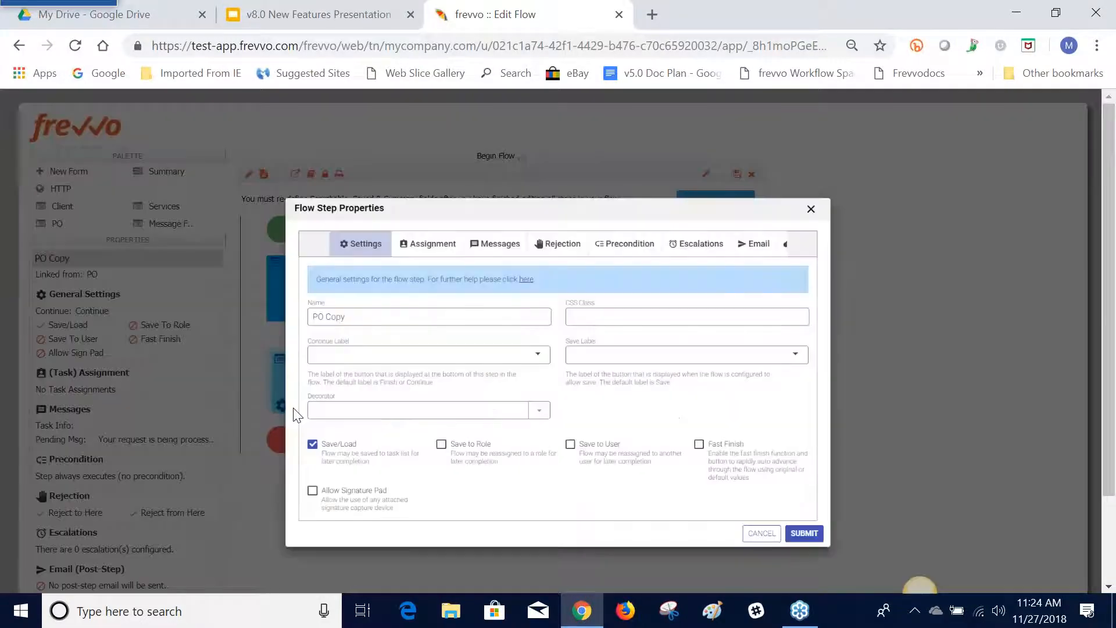
pyautogui.moveTo(302, 303); pyautogui.dragTo(250, 339)
pyautogui.press('BackSpace')
pyautogui.write('Sales')
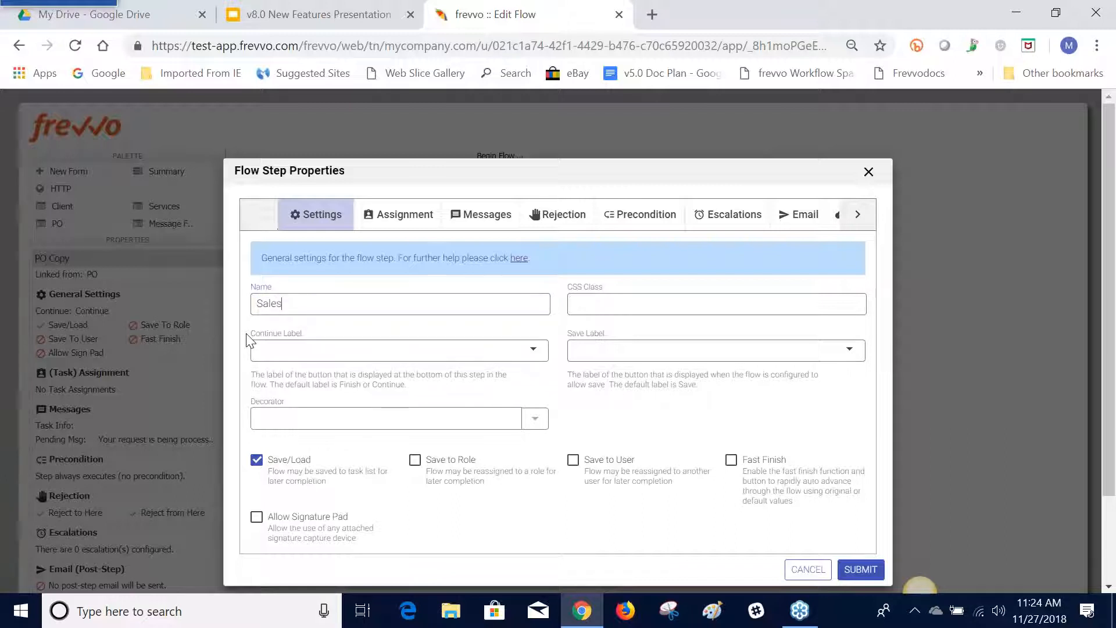
pyautogui.click(860, 569)
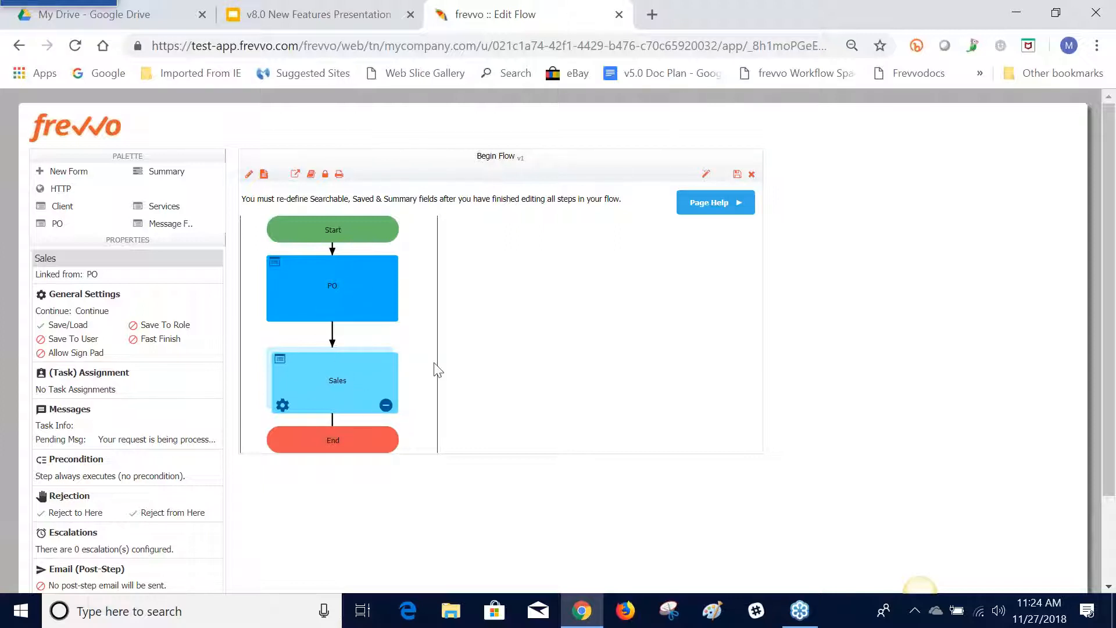
# Create another linked step from PO and name it VP
pyautogui.click(318, 314)
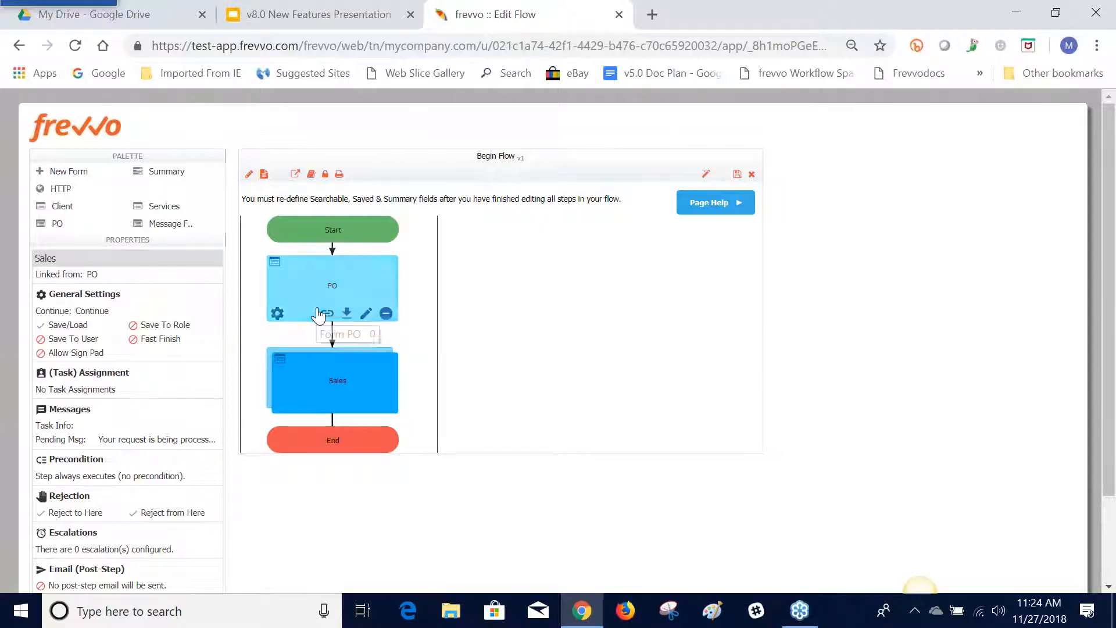
pyautogui.click(327, 313)
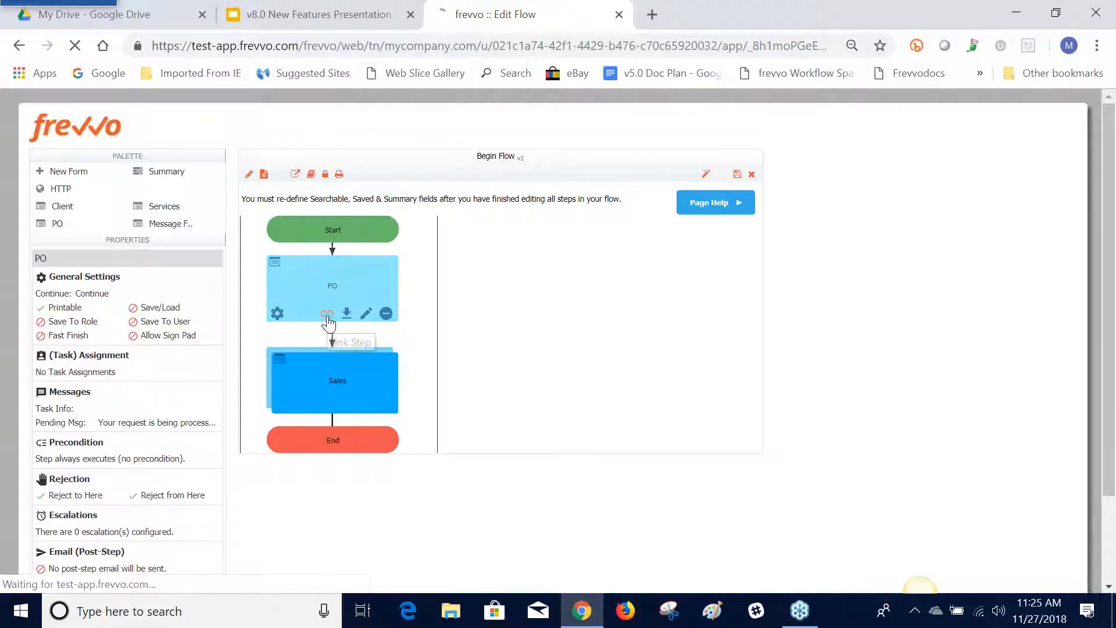
pyautogui.click(333, 383)
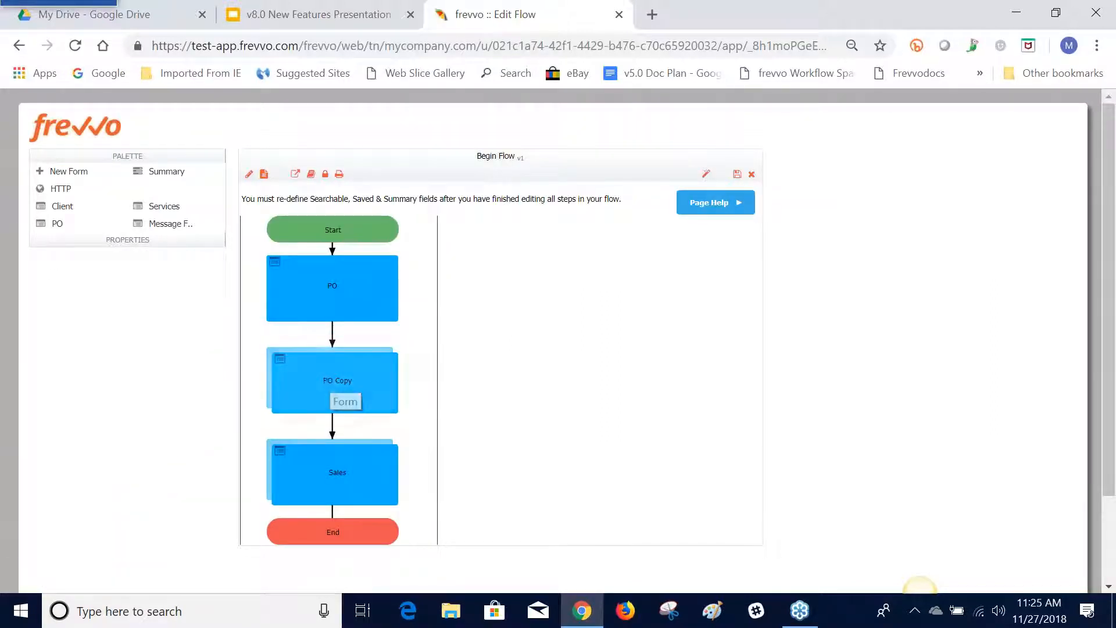
pyautogui.click(283, 407)
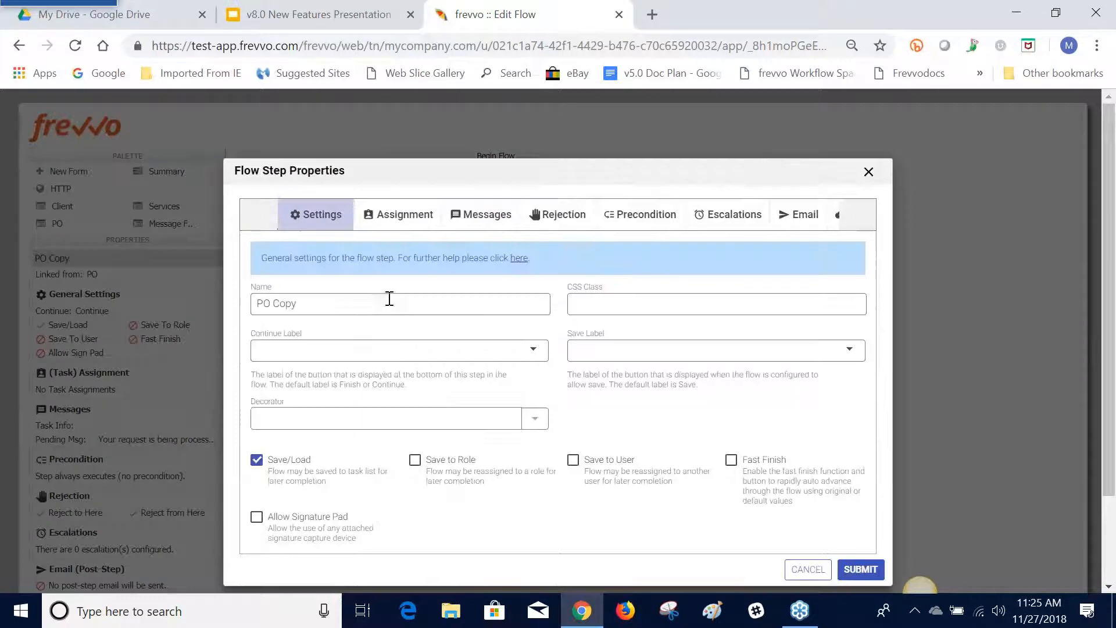
pyautogui.moveTo(369, 309); pyautogui.dragTo(264, 354)
pyautogui.write('v')
pyautogui.press('BackSpace')
pyautogui.press('BackSpace')
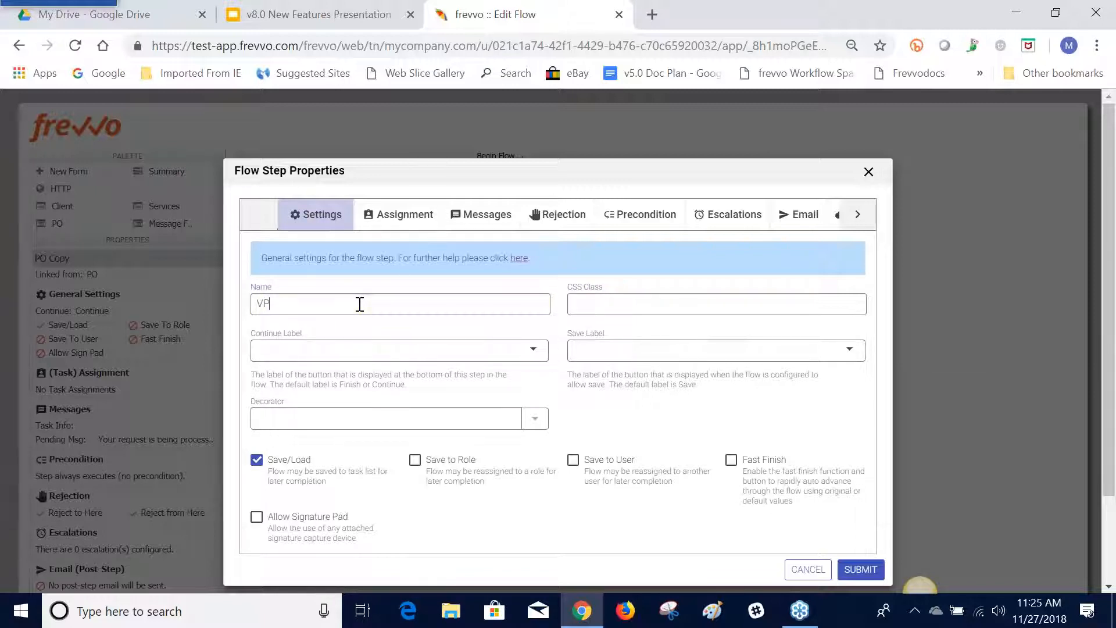
pyautogui.click(860, 569)
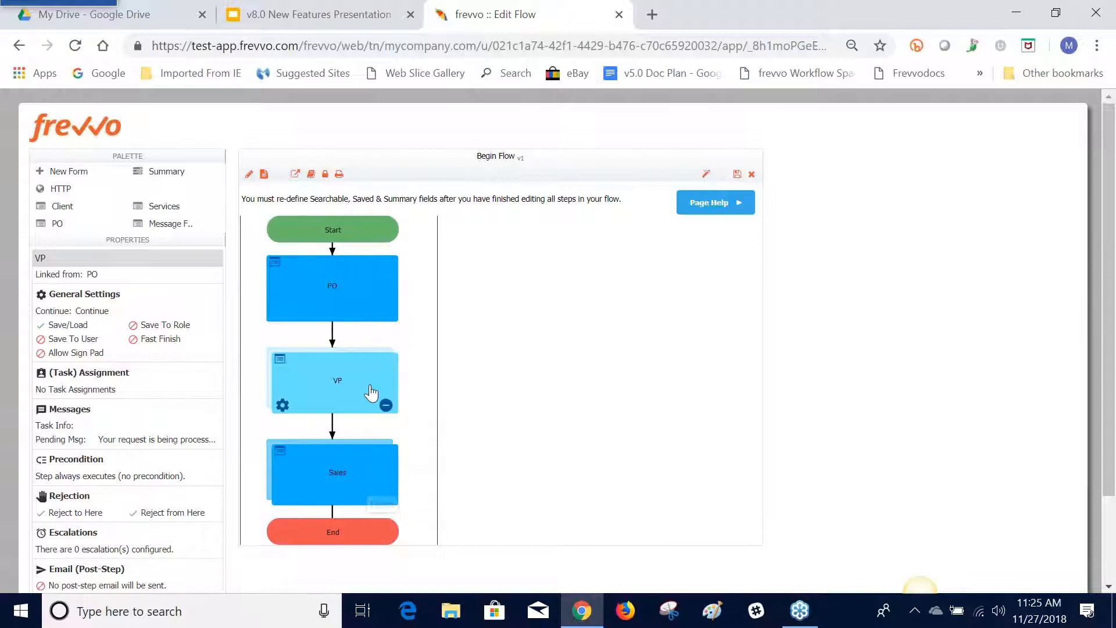
# Reorder the flow so the Sales step comes directly after PO and before VP
pyautogui.moveTo(355, 463); pyautogui.dragTo(356, 379)
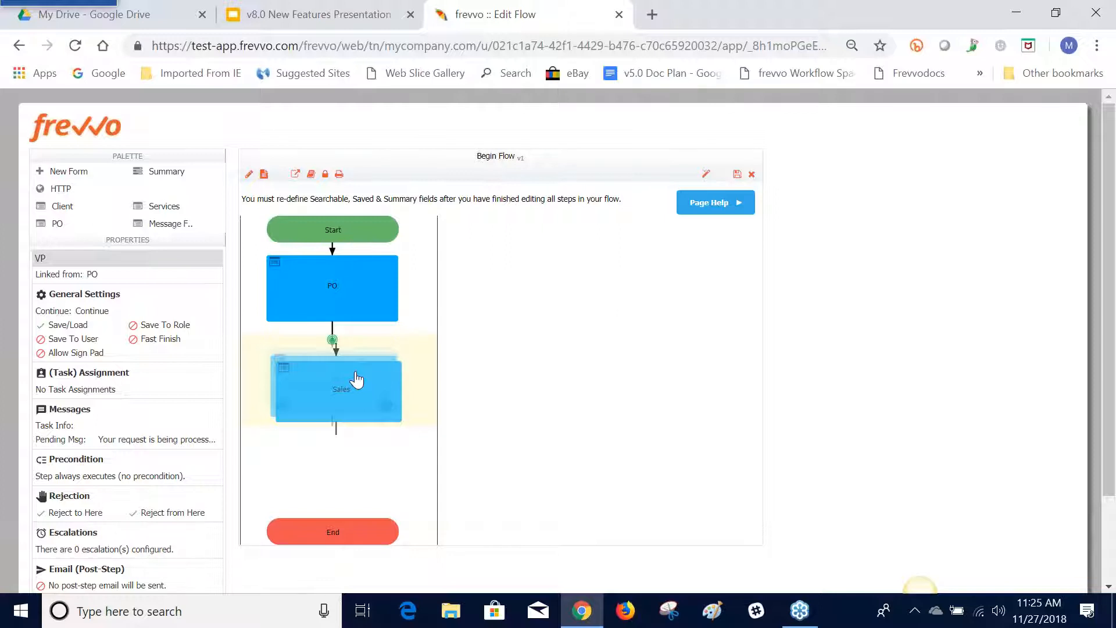
pyautogui.moveTo(356, 379); pyautogui.dragTo(355, 379)
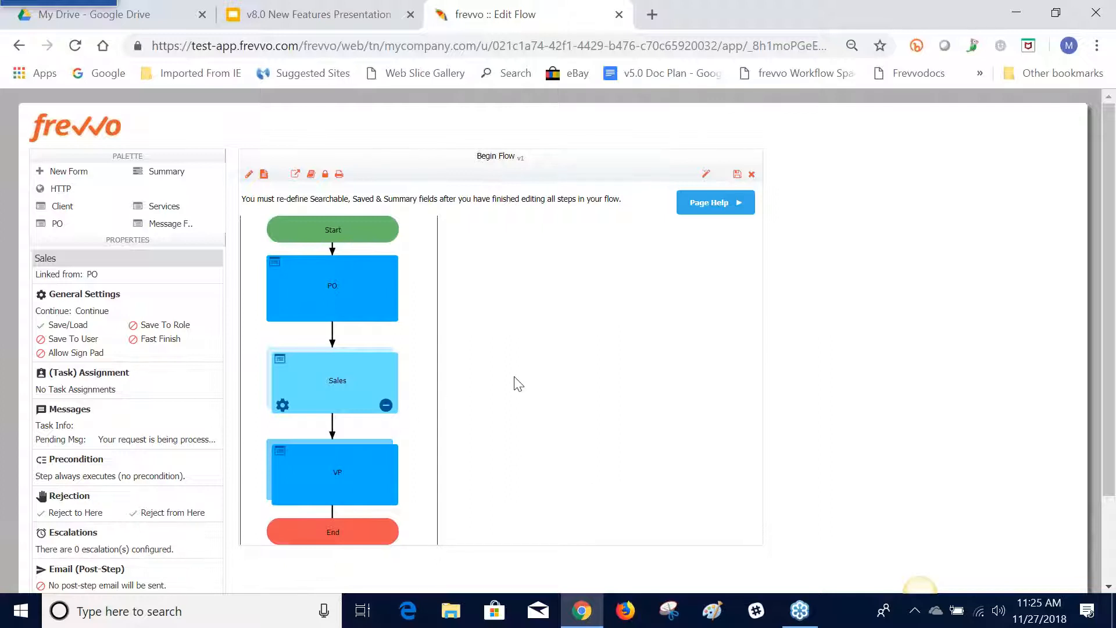
# Start a rule-builder precondition for the VP step with one condition on the TotalAmount field
pyautogui.click(332, 472)
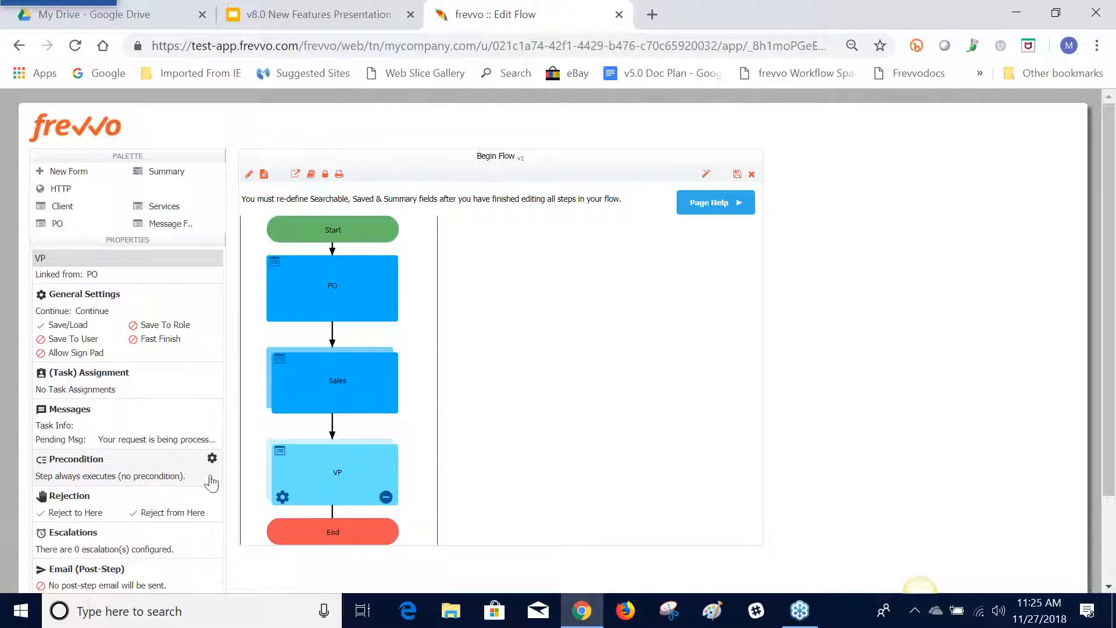
pyautogui.click(283, 497)
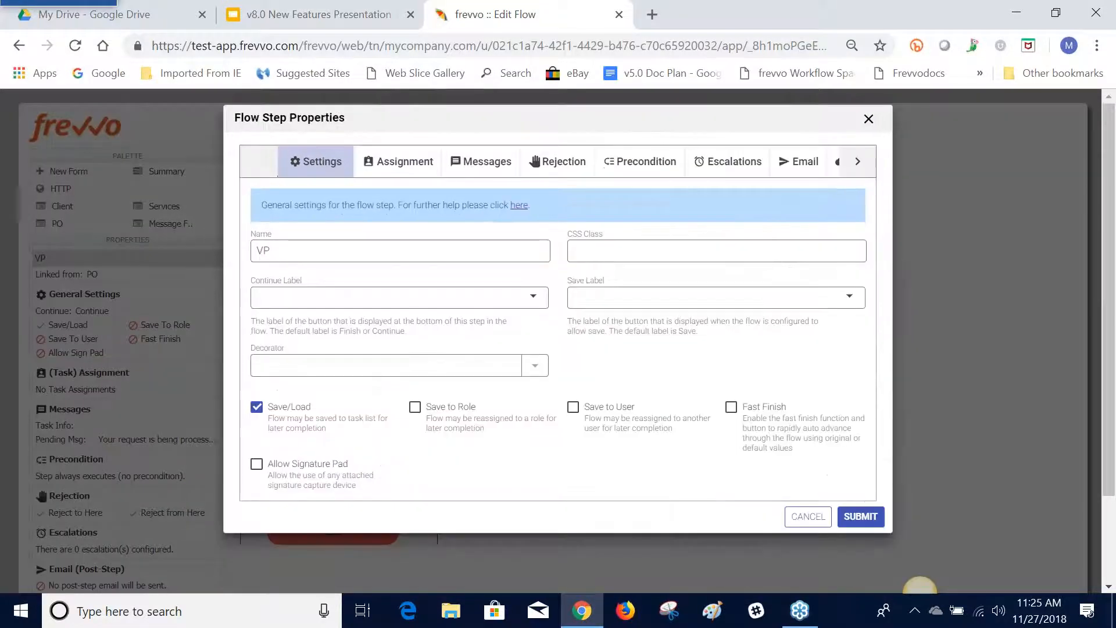
pyautogui.click(642, 171)
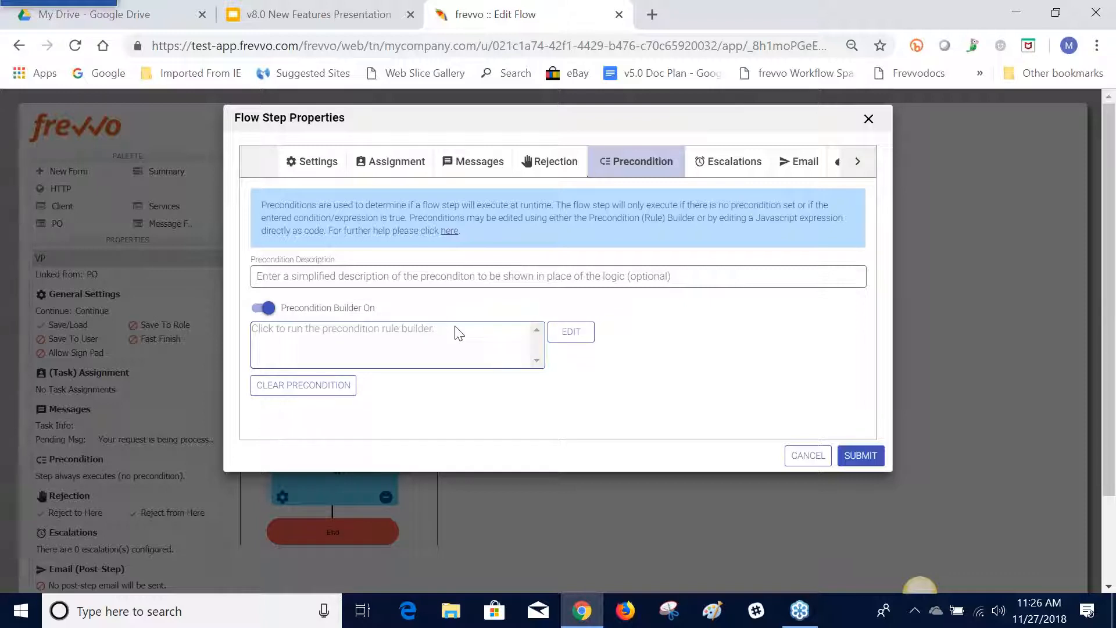
pyautogui.click(571, 331)
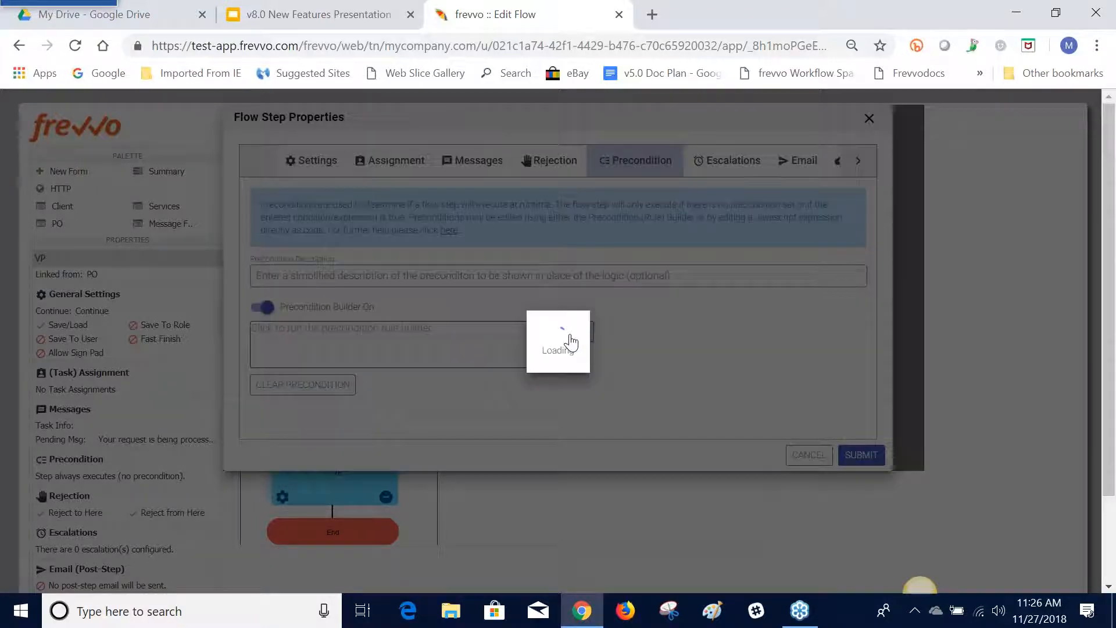
pyautogui.click(793, 265)
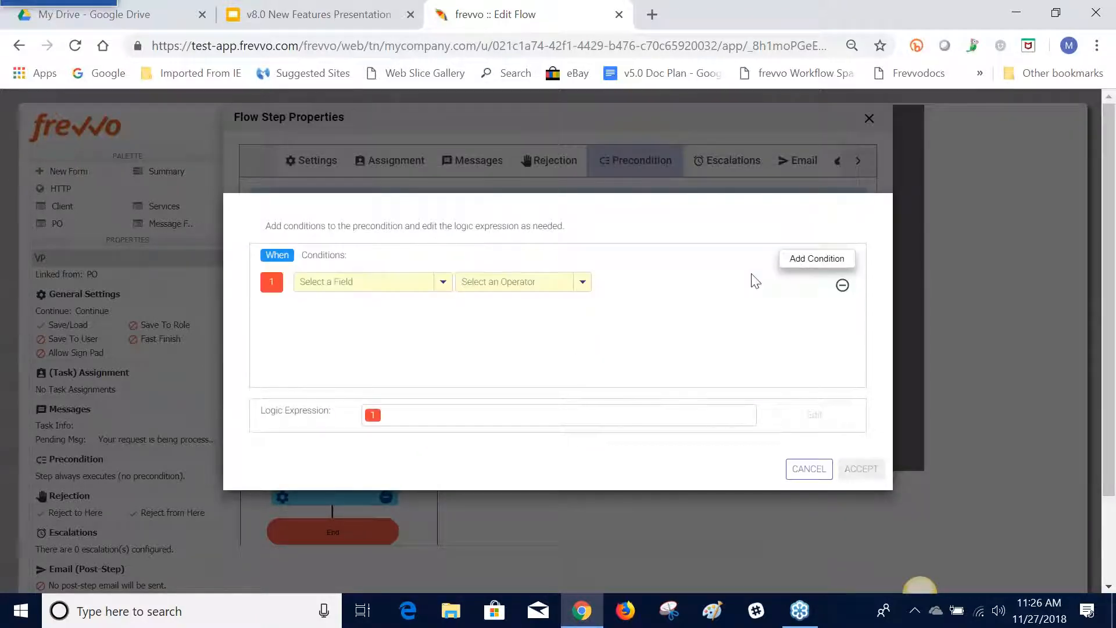
pyautogui.click(443, 282)
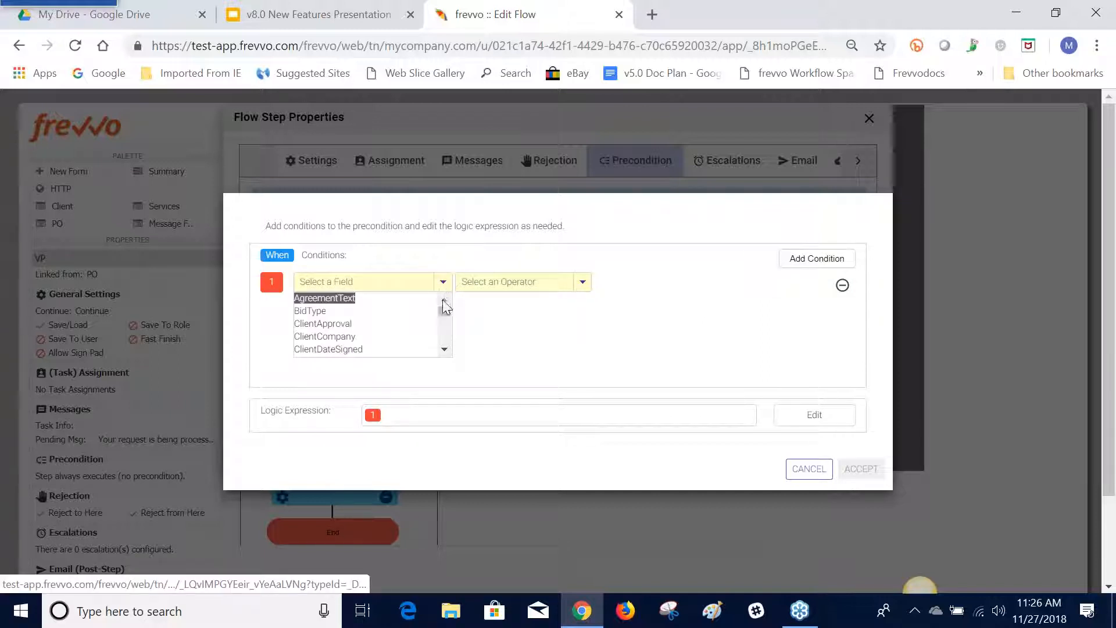
pyautogui.click(445, 349)
pyautogui.click(449, 349)
pyautogui.click(448, 348)
pyautogui.click(449, 349)
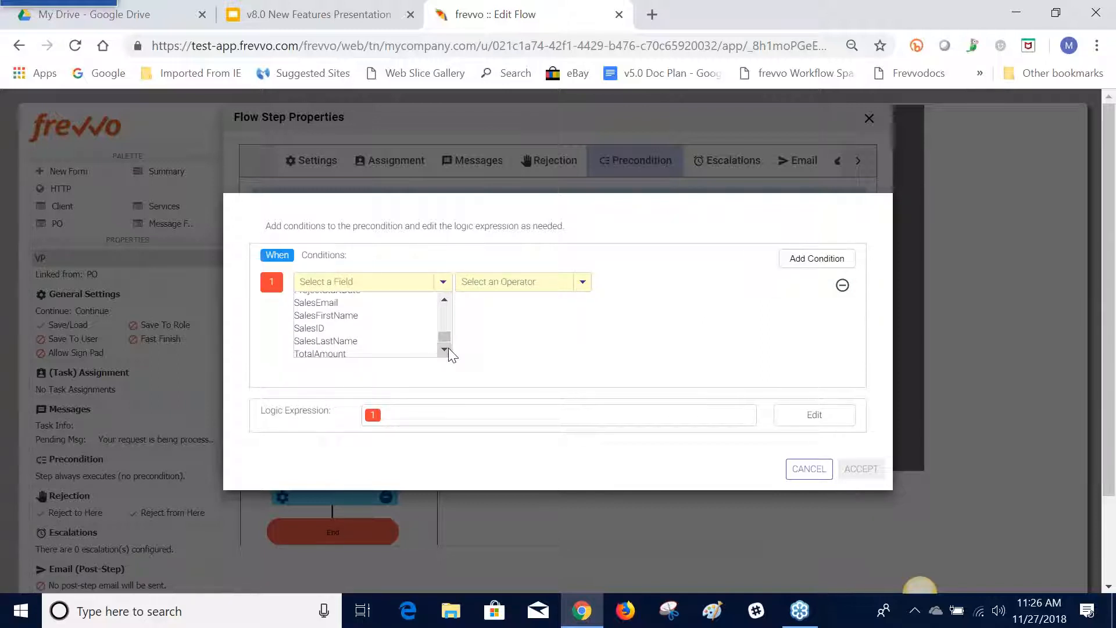
pyautogui.click(393, 353)
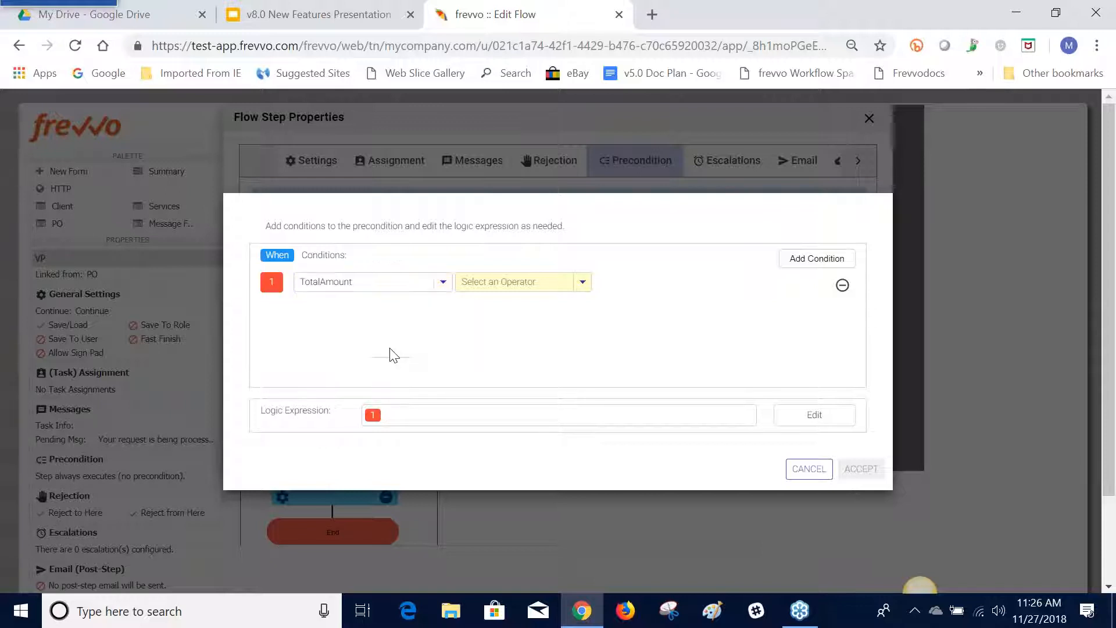
# Complete the TotalAmount condition as "is equal or more than" the literal value 10000 and accept it
pyautogui.click(579, 282)
pyautogui.click(563, 338)
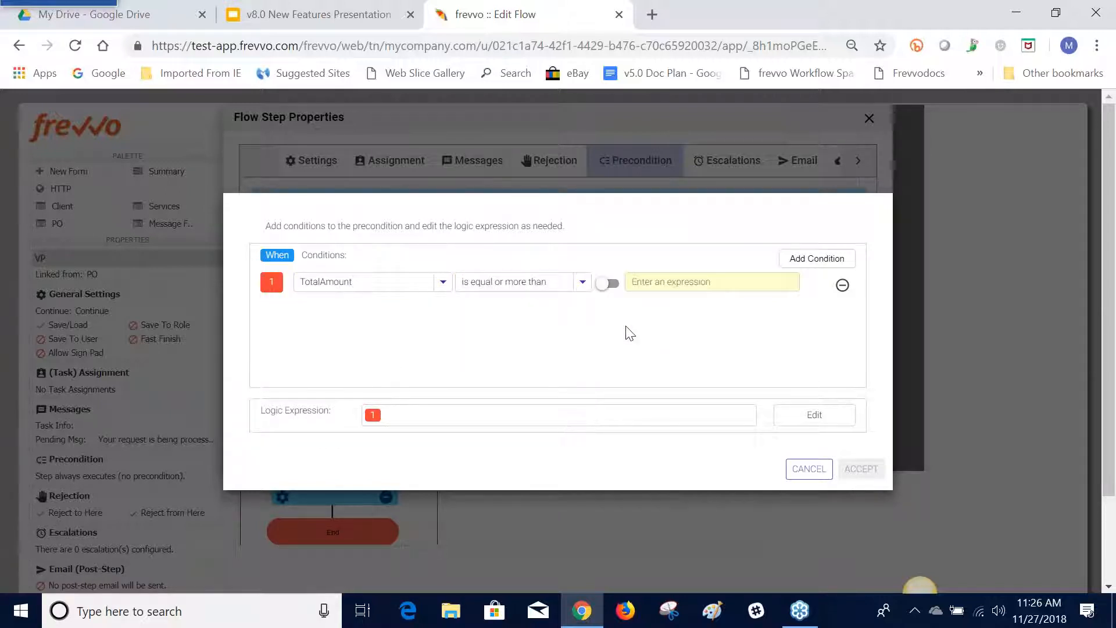
pyautogui.click(608, 284)
pyautogui.press('BackSpace')
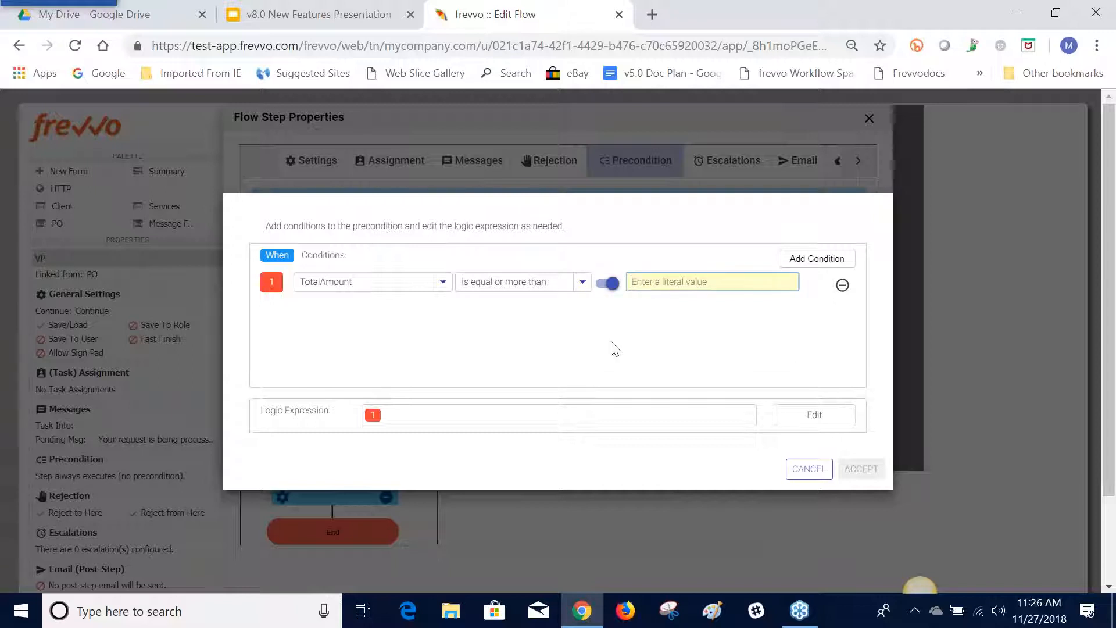
pyautogui.write('10000')
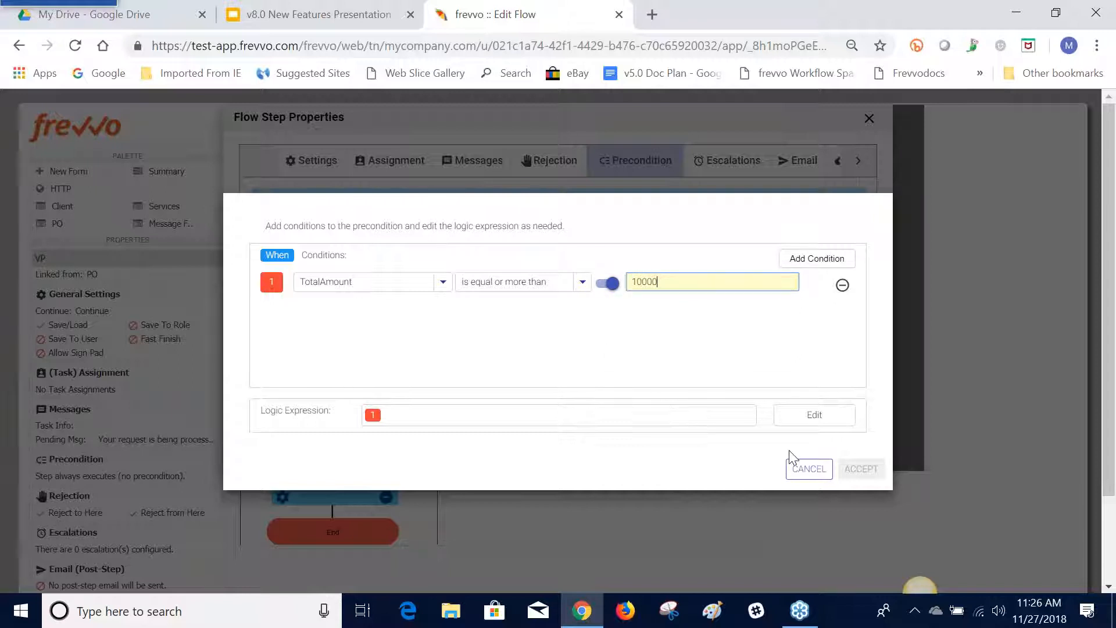
pyautogui.press('Tab')
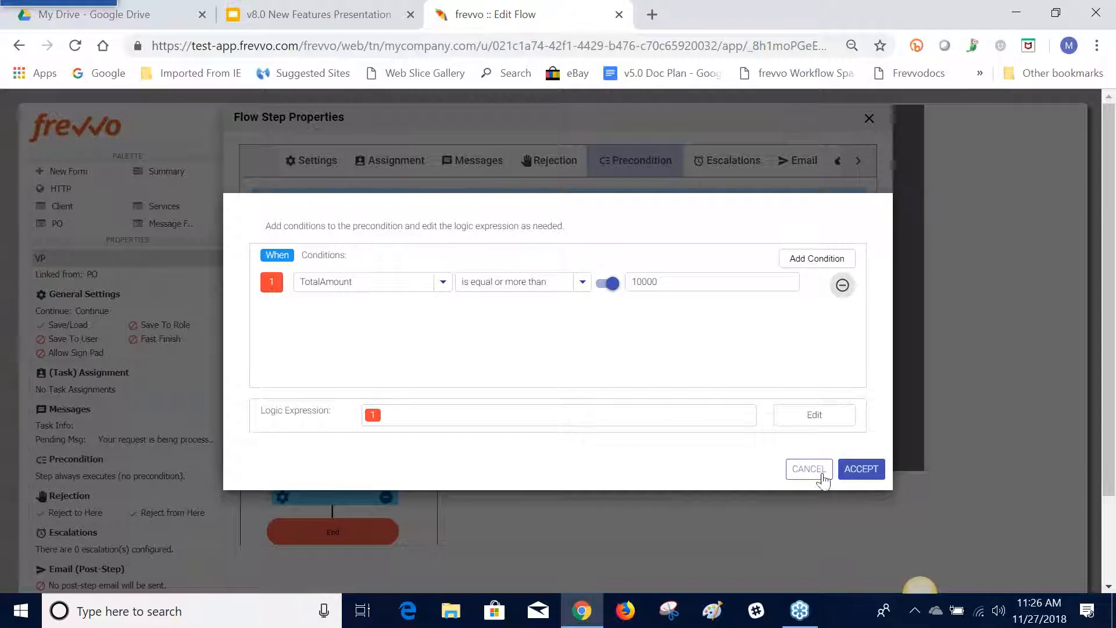
pyautogui.click(855, 467)
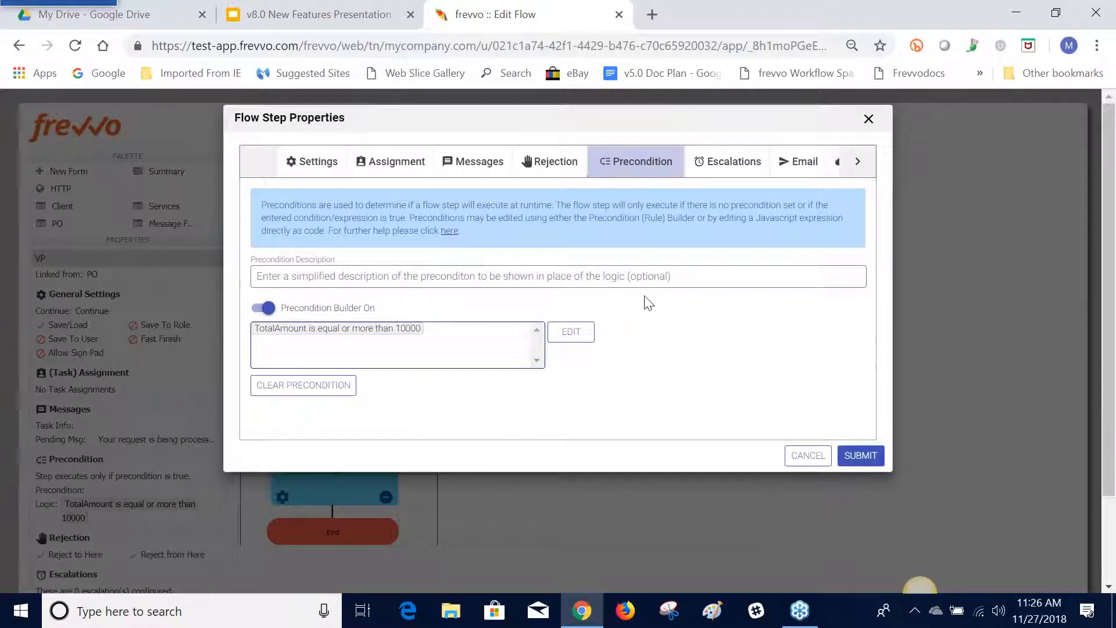
# Set the VP step's precondition description to "User Friendly Description" and submit the step properties
pyautogui.click(539, 282)
pyautogui.write('User Friendly')
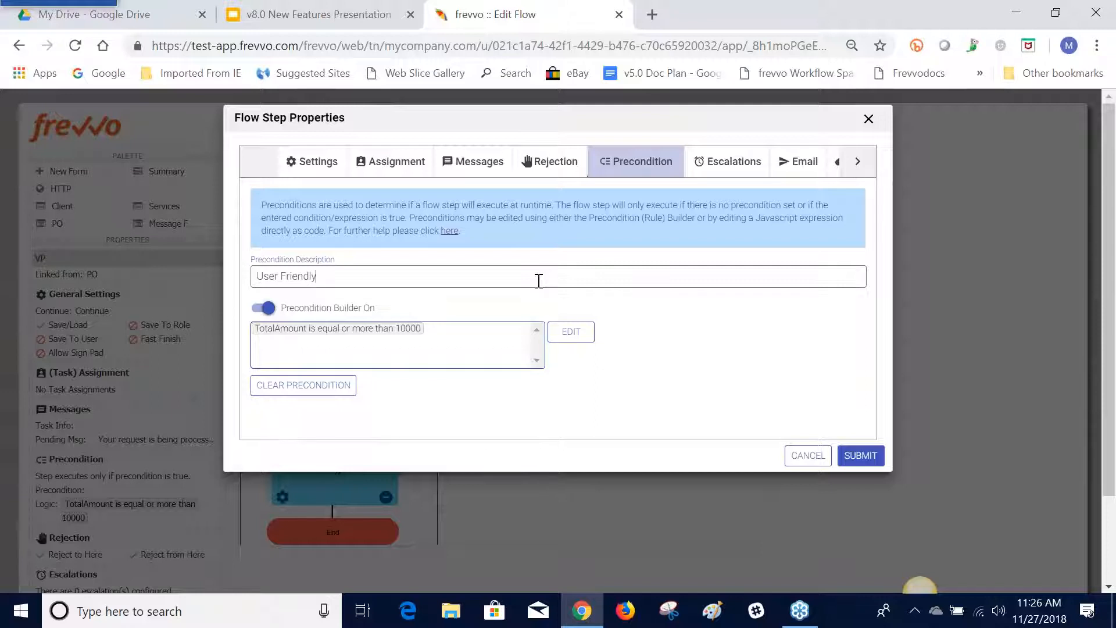
pyautogui.write(' Description')
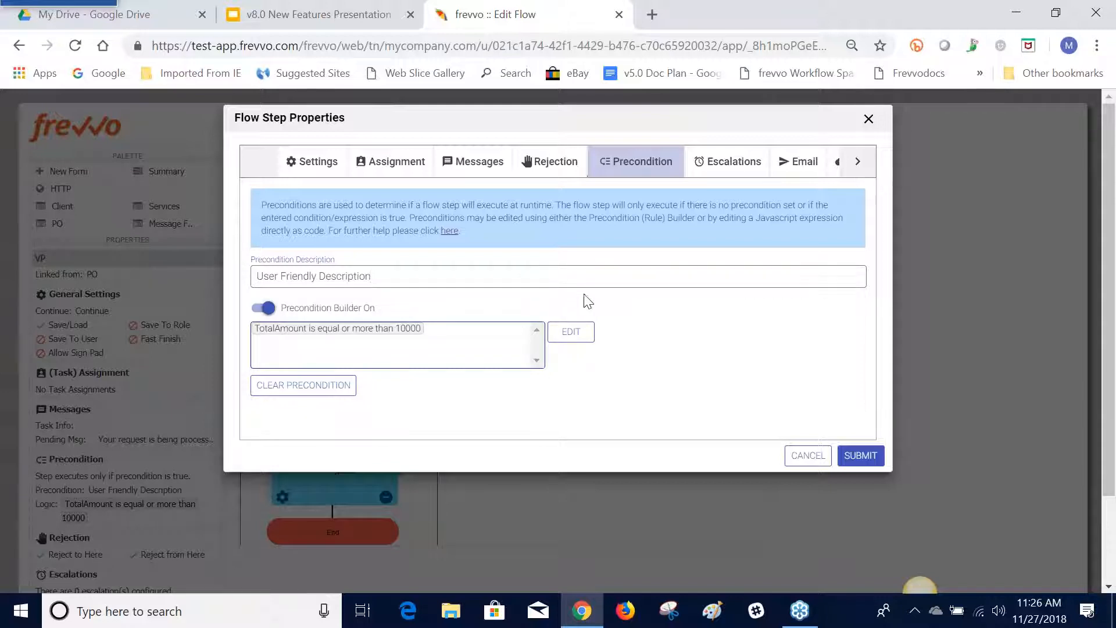
pyautogui.click(856, 457)
# Review the VP step's precondition settings and how the conditional branch appears in the flow diagram
pyautogui.scroll(-1, 479, 394)
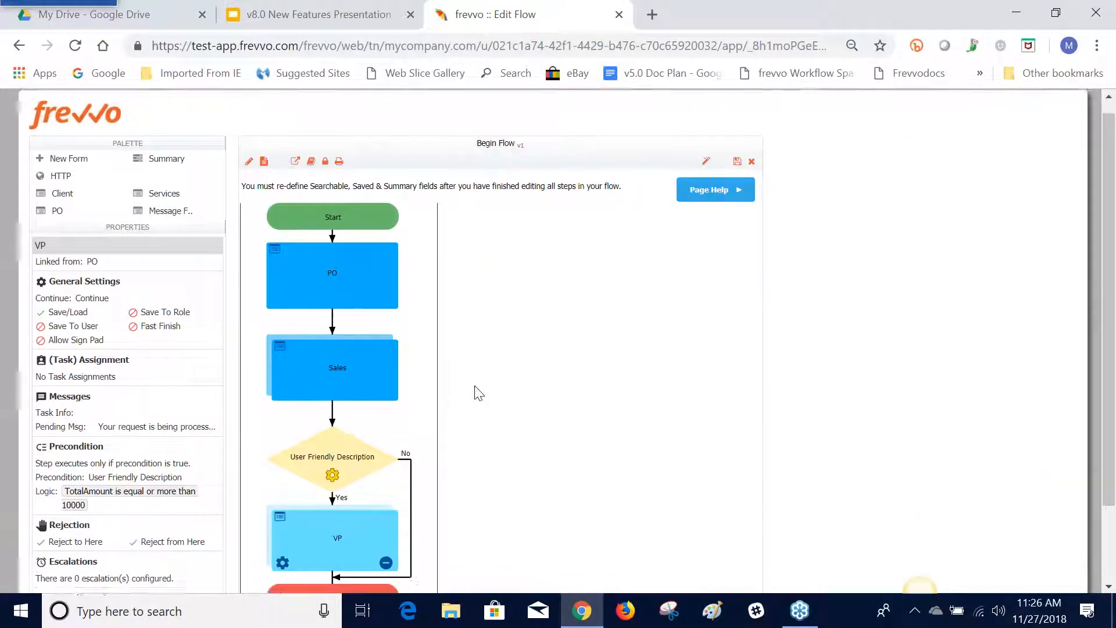
pyautogui.scroll(-2, 477, 389)
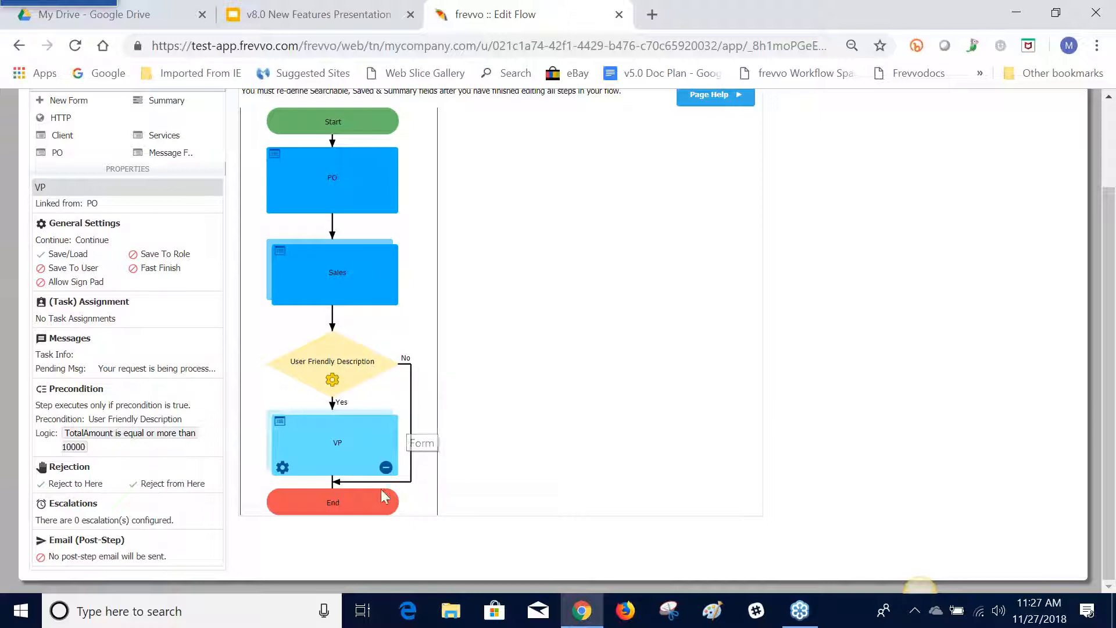
pyautogui.click(151, 455)
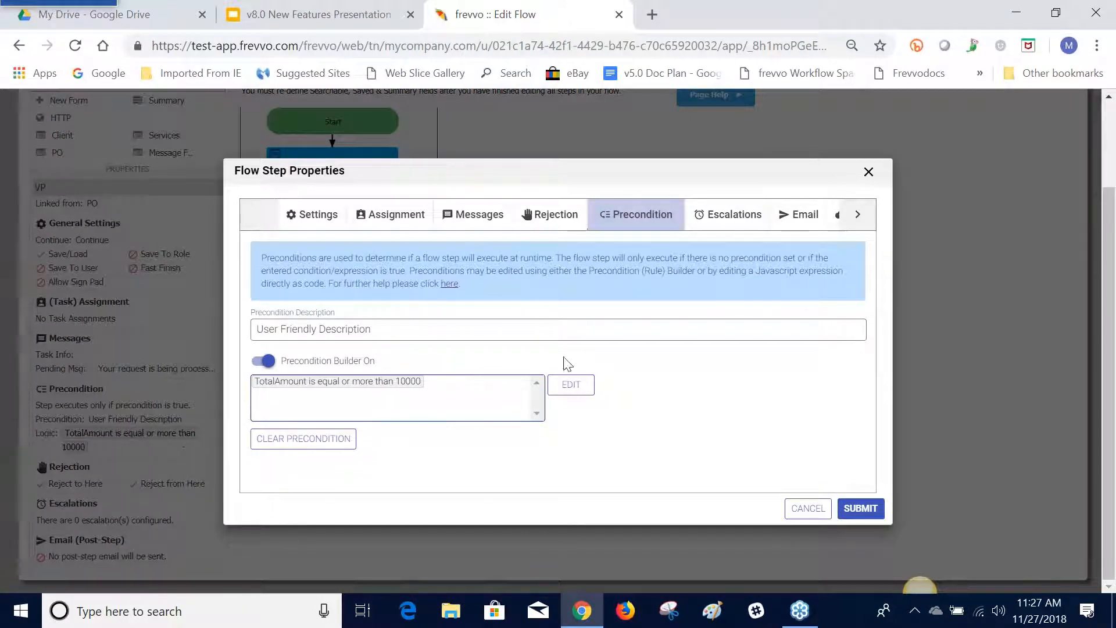
pyautogui.click(849, 512)
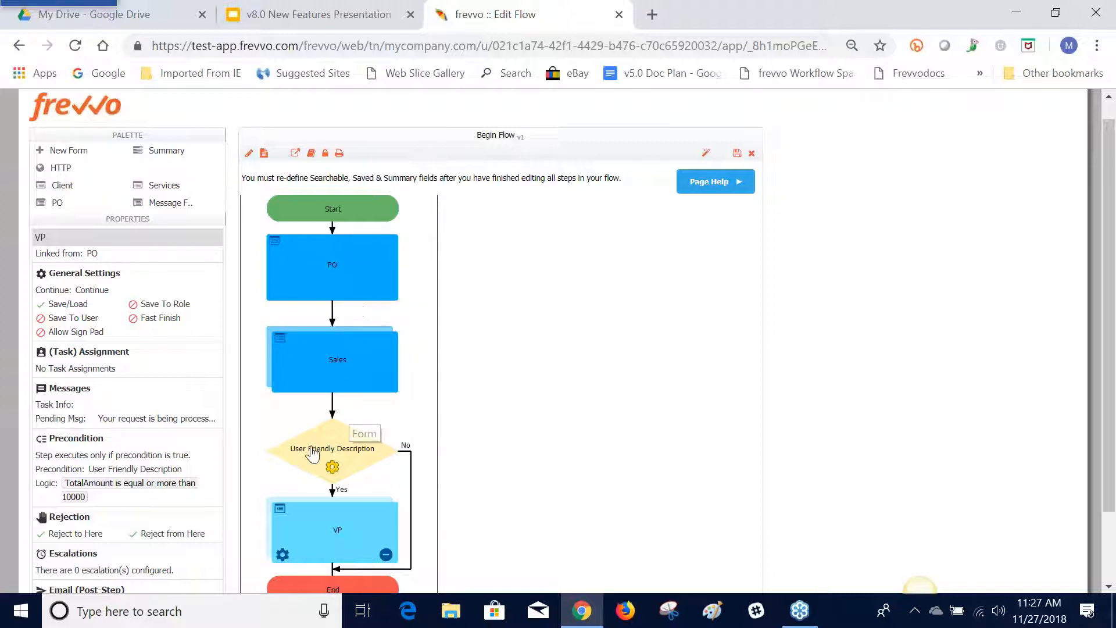
pyautogui.scroll(-2, 278, 305)
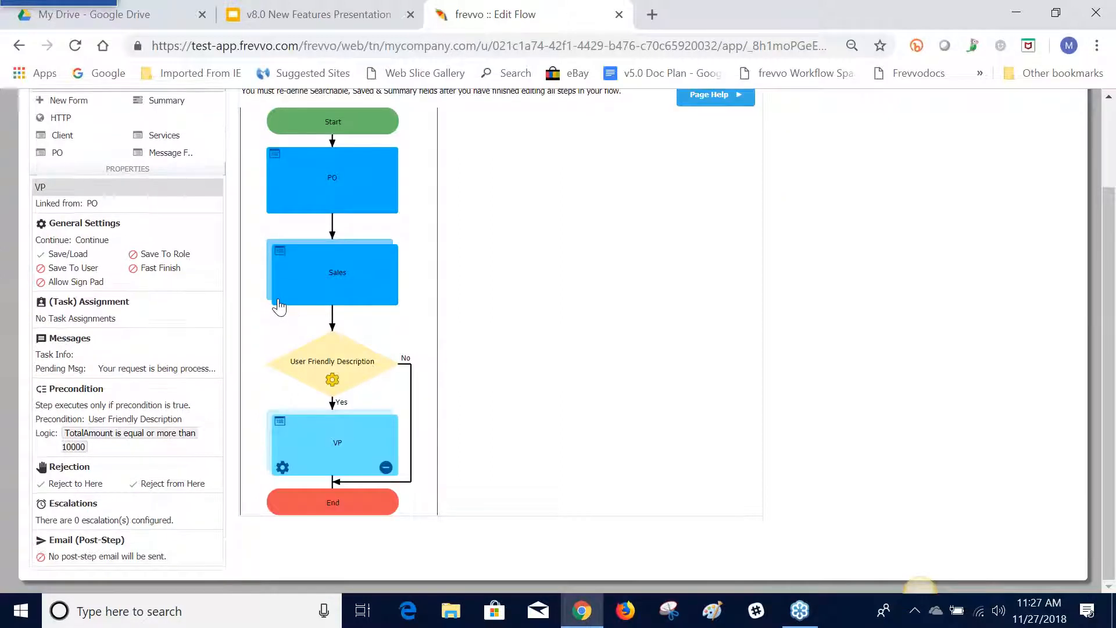
pyautogui.scroll(3, 278, 304)
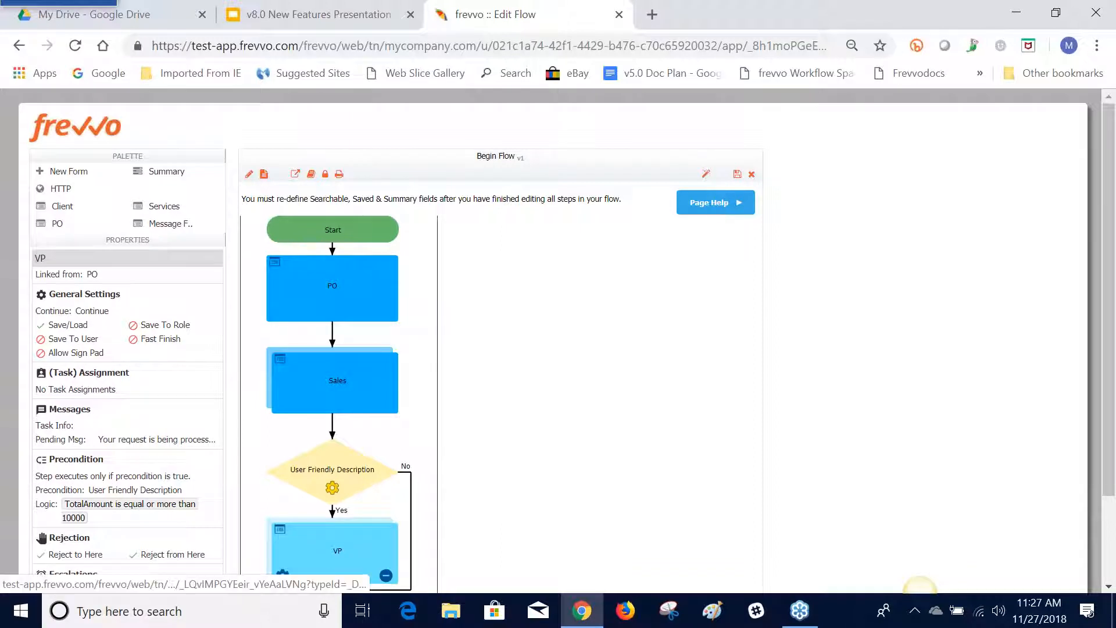
# Close the flow editor without saving and switch to the v8.0 New Features Presentation in Google Slides
pyautogui.click(751, 174)
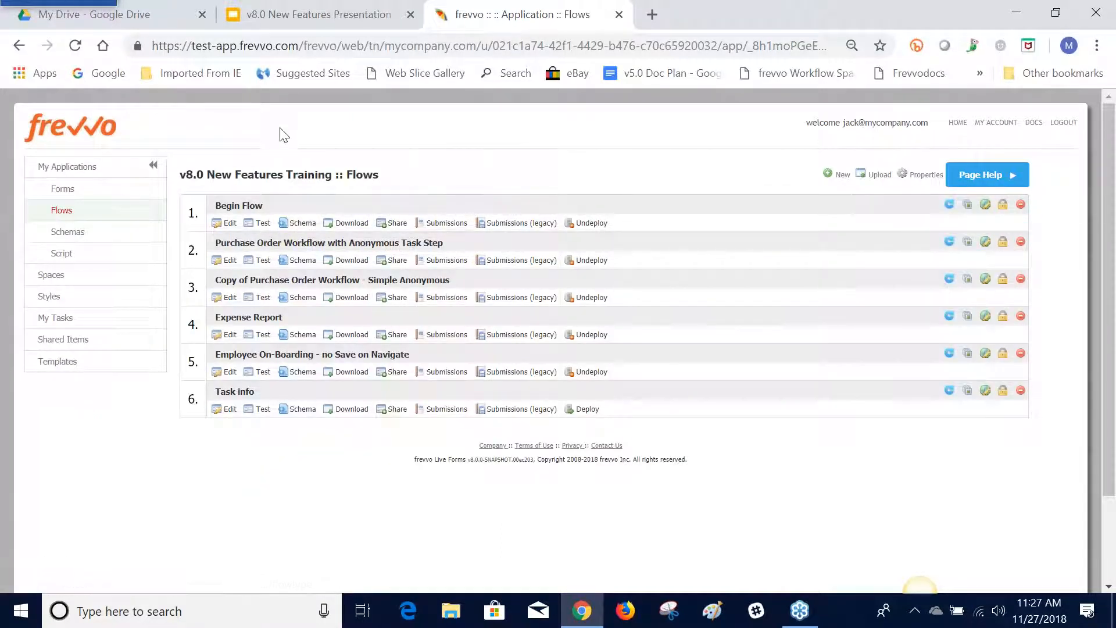
pyautogui.click(333, 19)
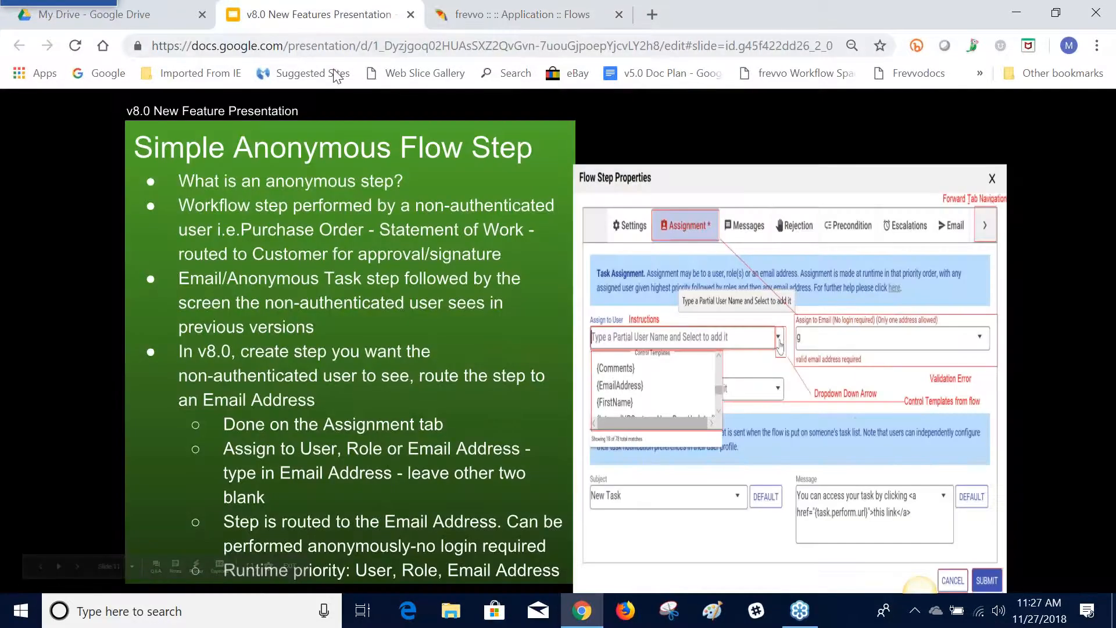
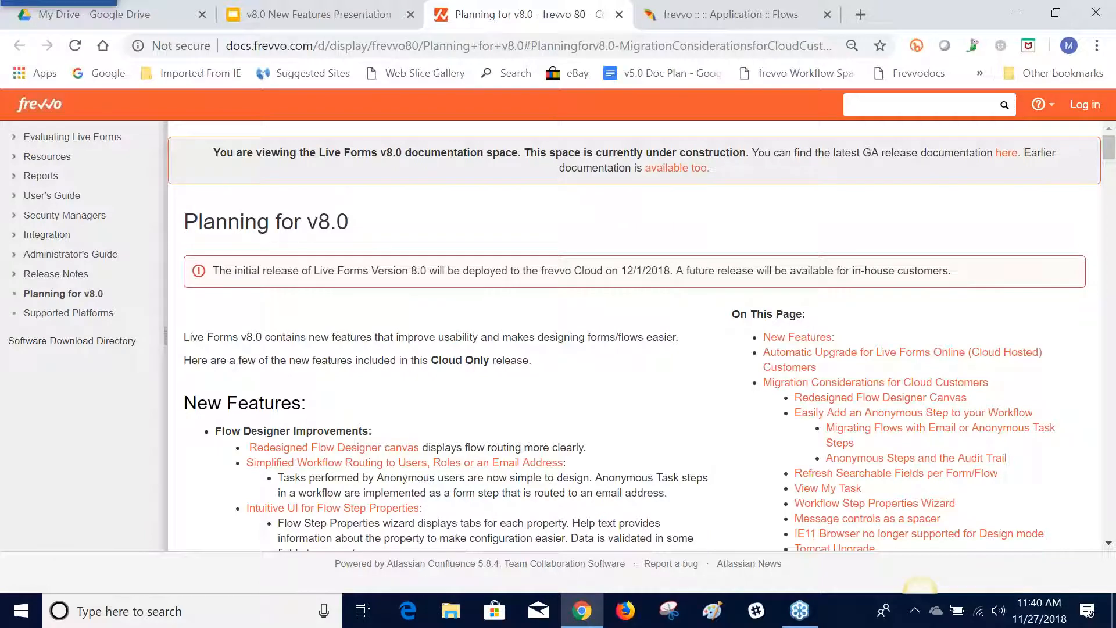
# Review the cloud migration considerations and the anonymous step conversion instructions on the Planning for v8.0 page, and close the page
pyautogui.scroll(-5, 635, 336)
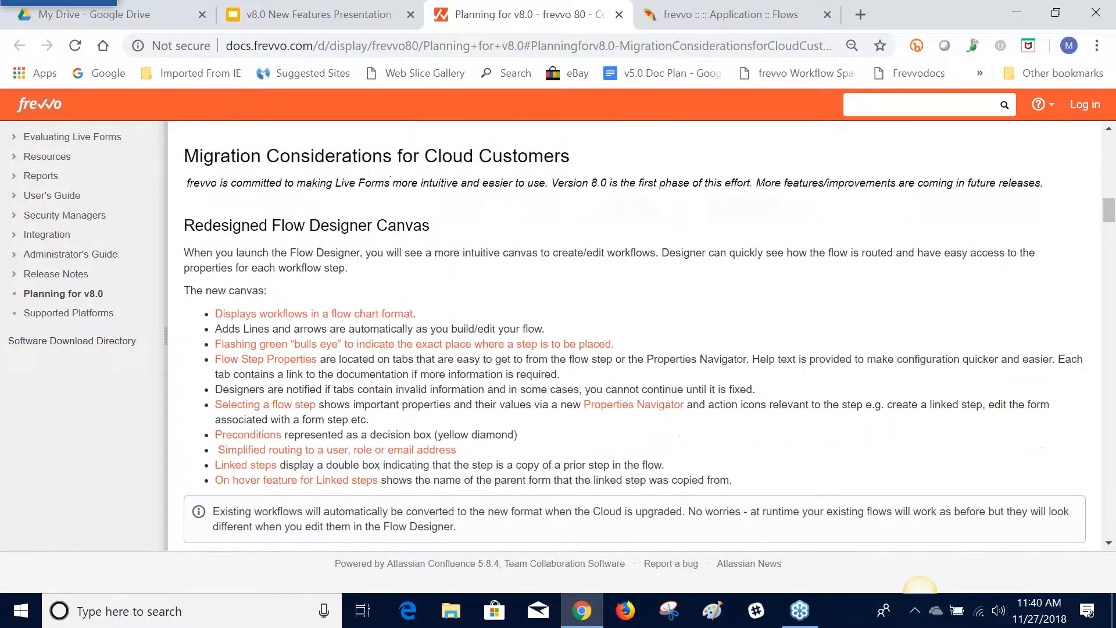
pyautogui.scroll(-7, 635, 336)
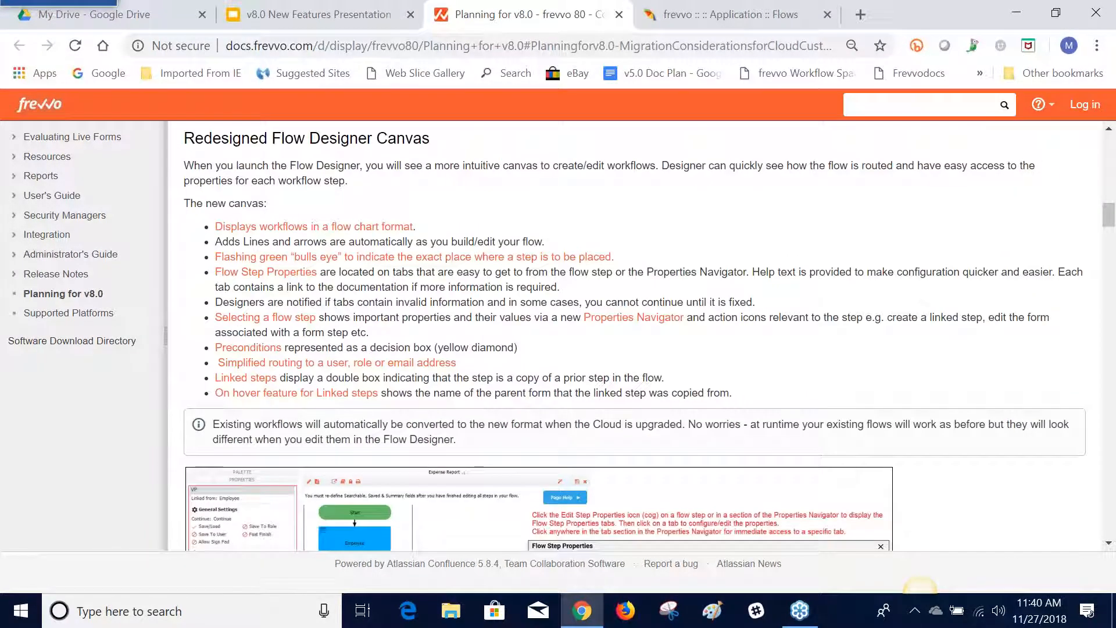
pyautogui.scroll(-12, 635, 336)
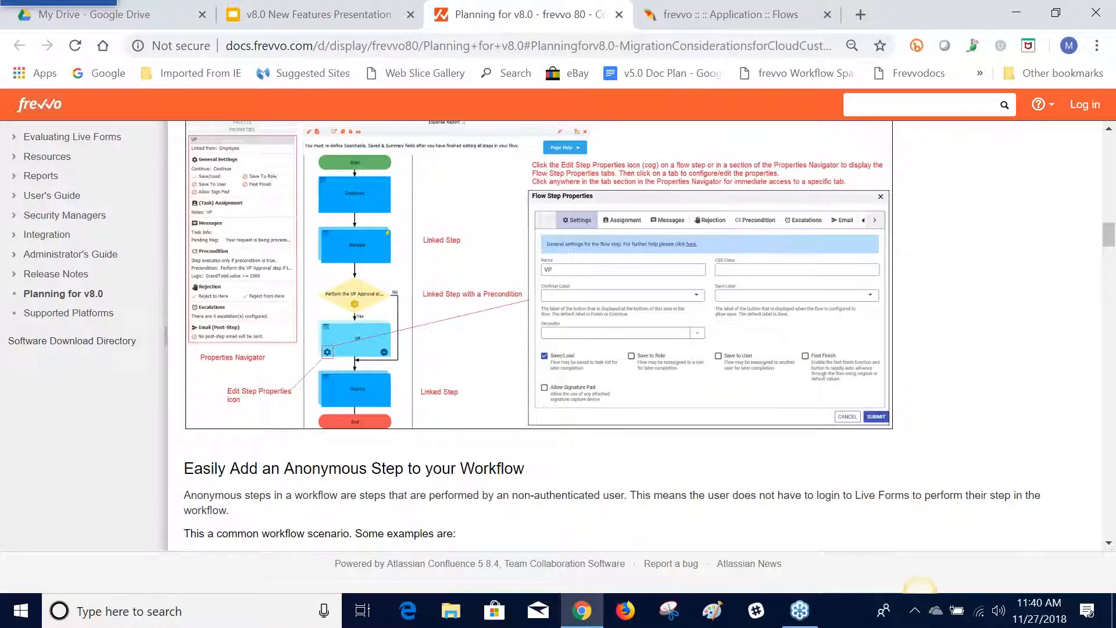
pyautogui.scroll(-2, 463, 297)
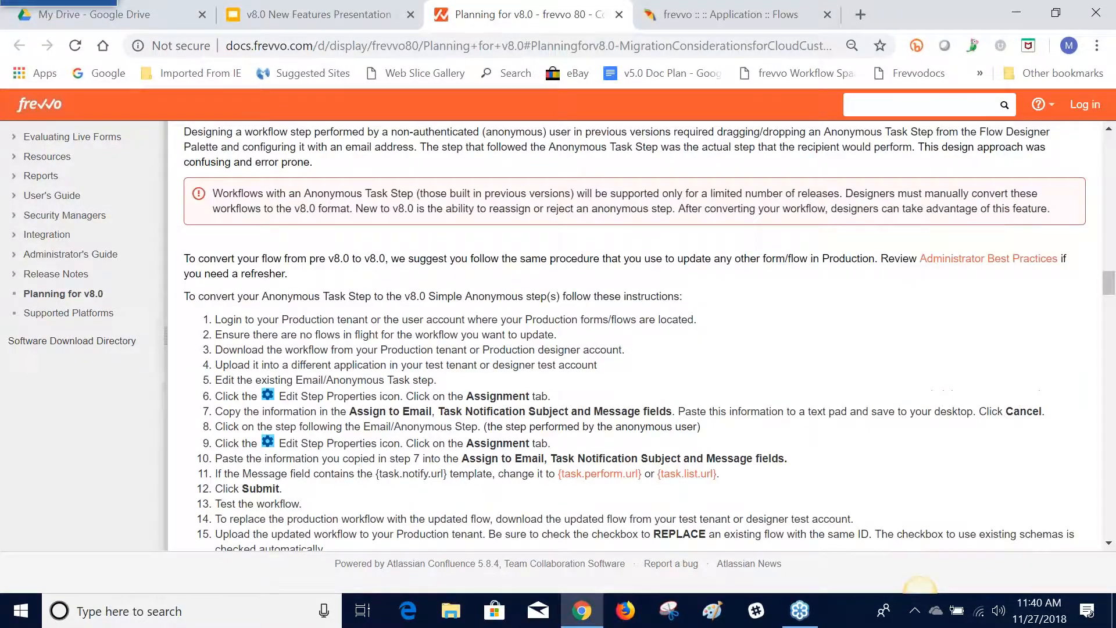
pyautogui.scroll(2, 462, 297)
pyautogui.scroll(-5, 468, 299)
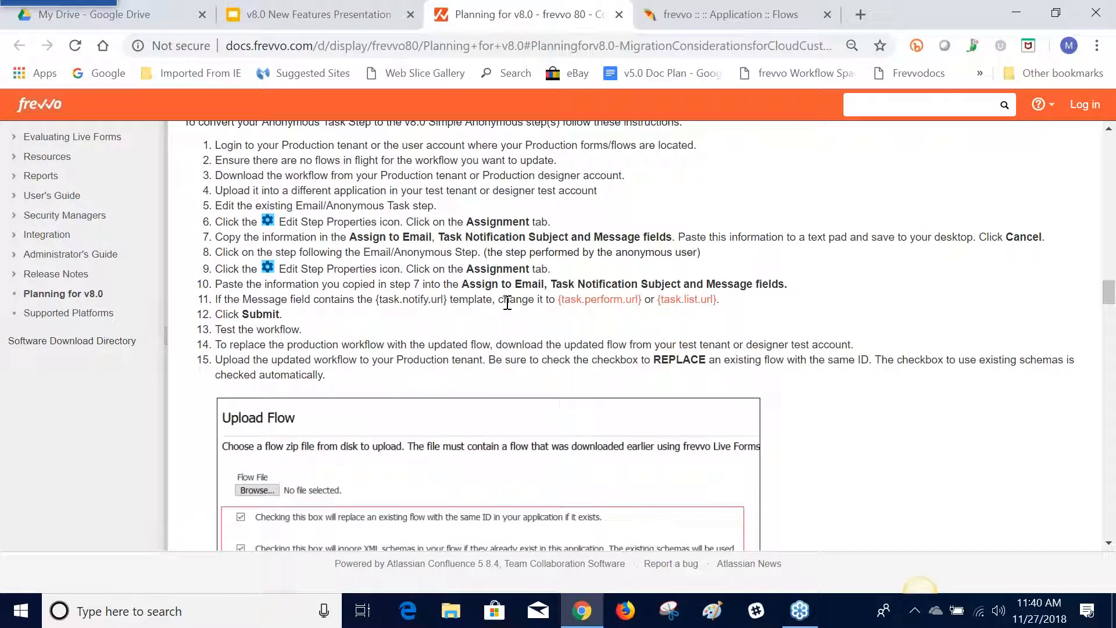
pyautogui.scroll(1, 507, 302)
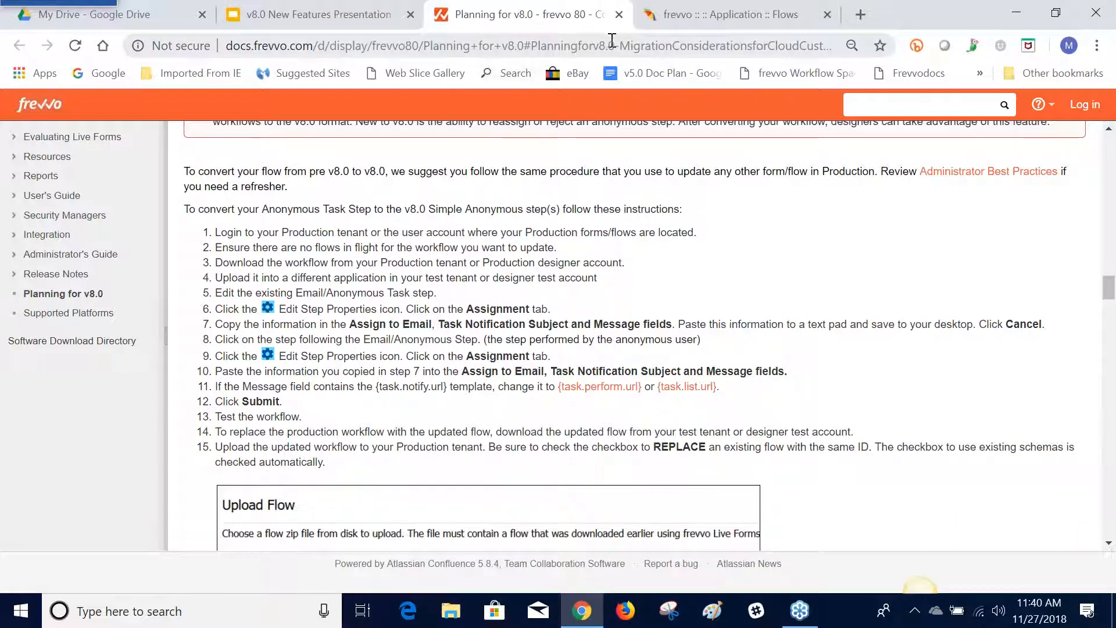
pyautogui.click(619, 15)
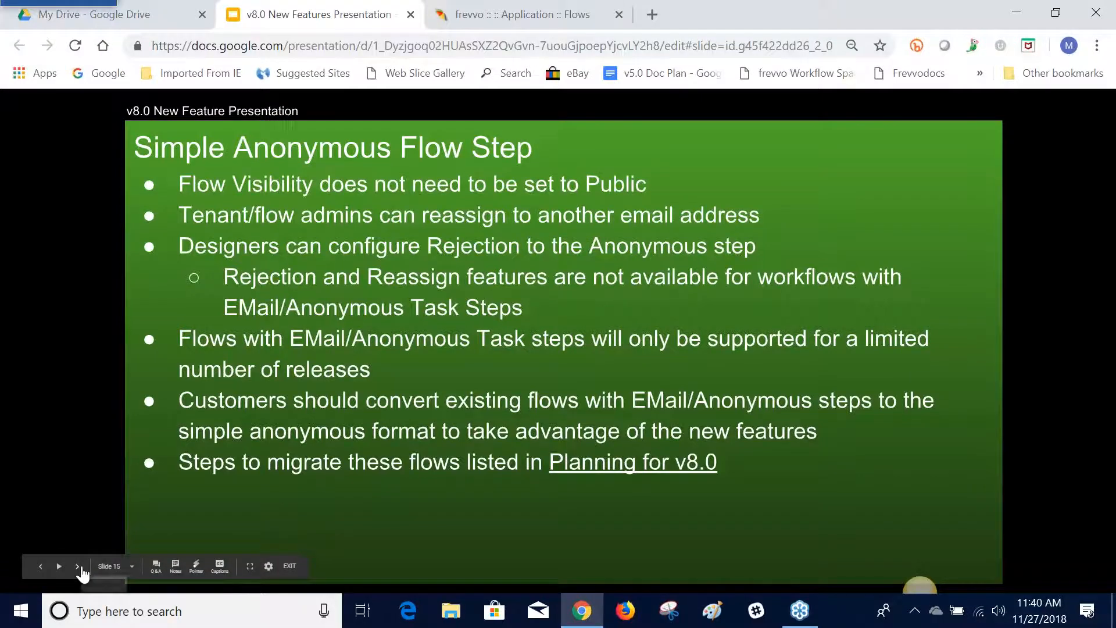
# Advance the presentation to the Flow Step Properties Wizard slide and open "Copy of Purchase Order Workflow - Simple Anonymous" for editing in frevvo
pyautogui.click(80, 569)
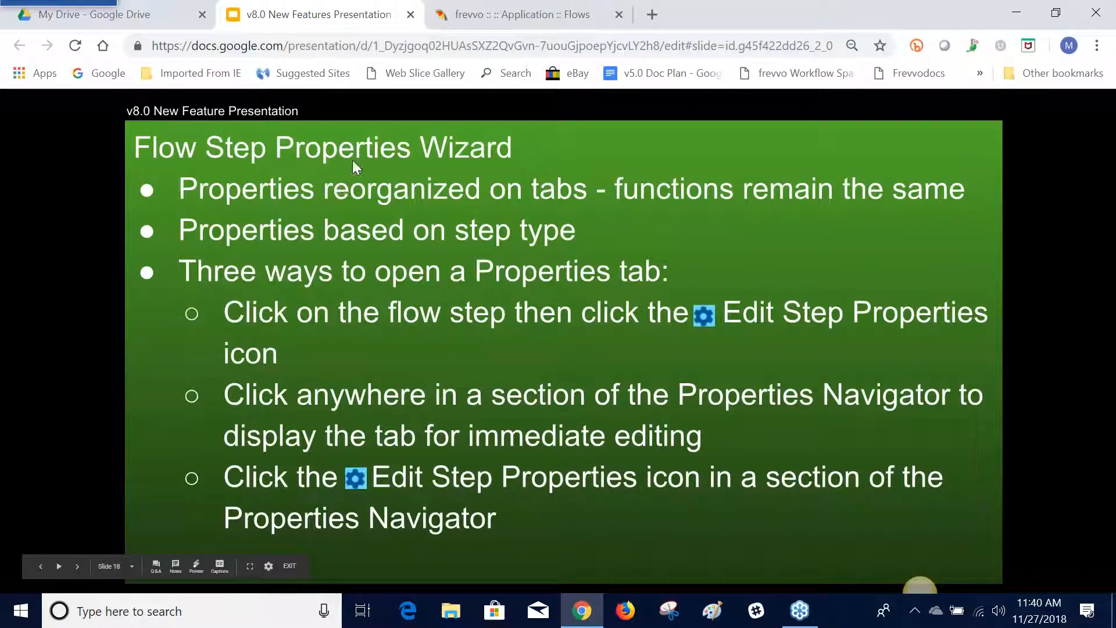
pyautogui.click(487, 24)
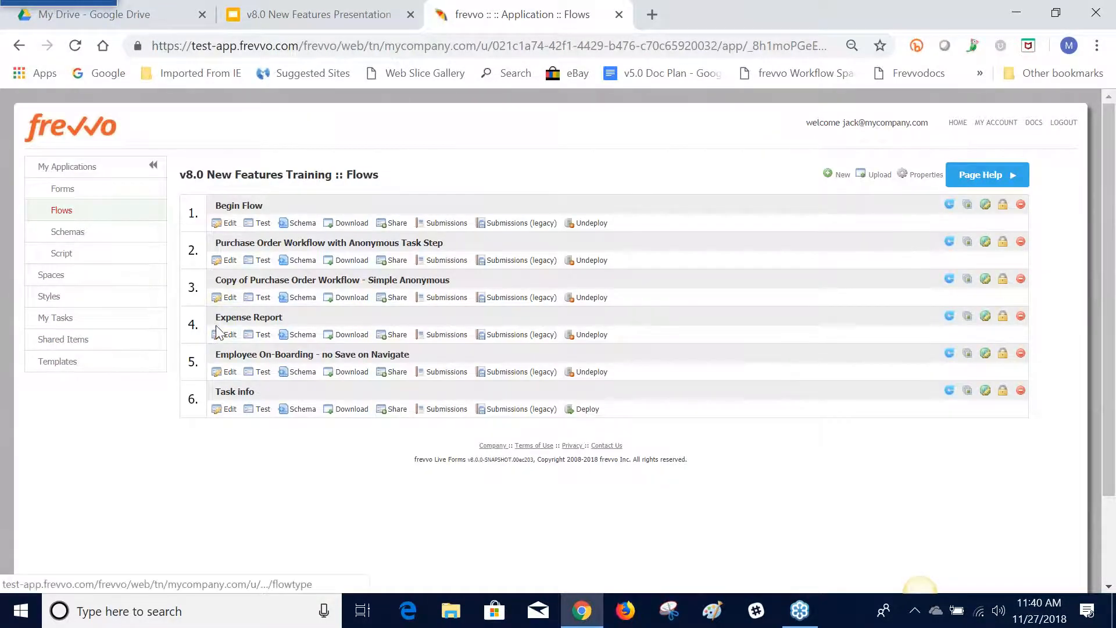
pyautogui.click(230, 298)
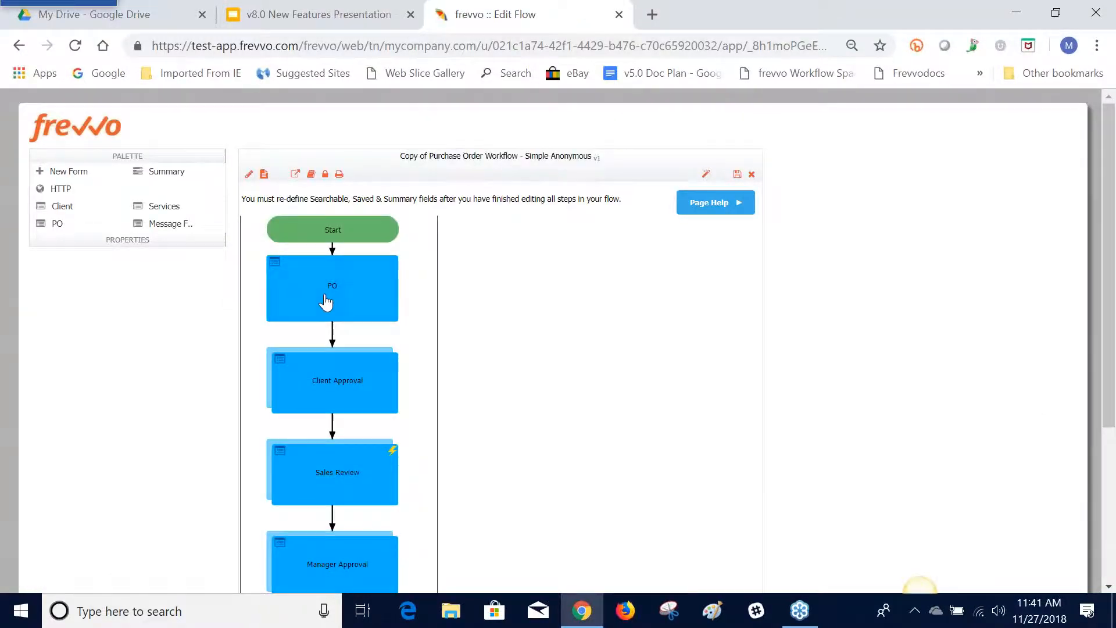
# Examine the property summaries of the PO, VP Approval and Client Approval steps and the layout of the flow diagram
pyautogui.click(327, 291)
pyautogui.scroll(-3, 512, 292)
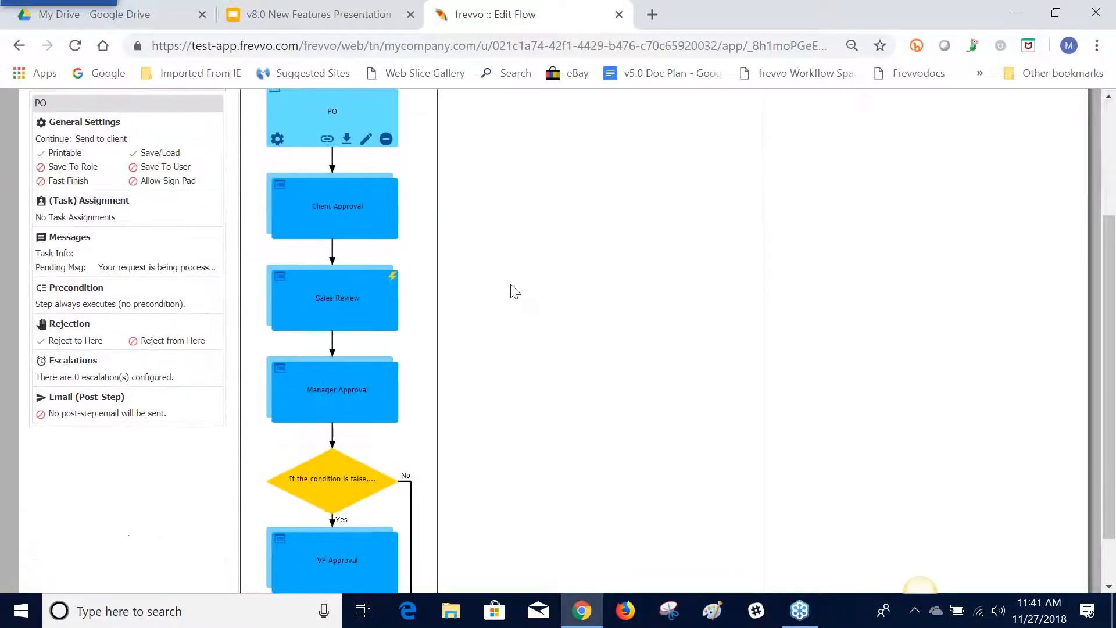
pyautogui.scroll(2, 512, 292)
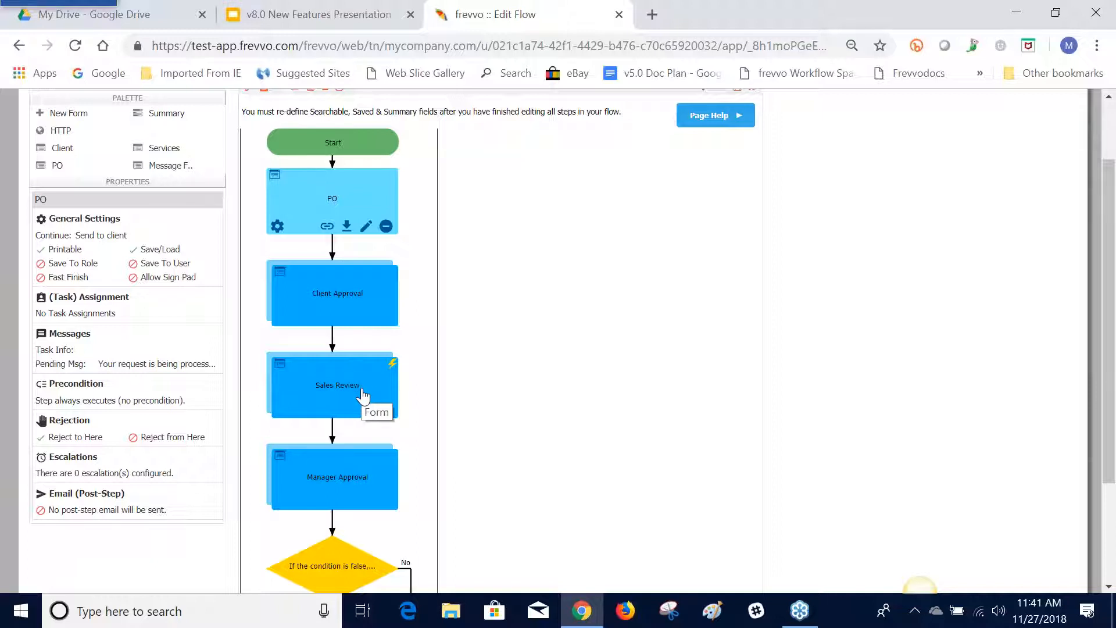
pyautogui.scroll(-1, 363, 397)
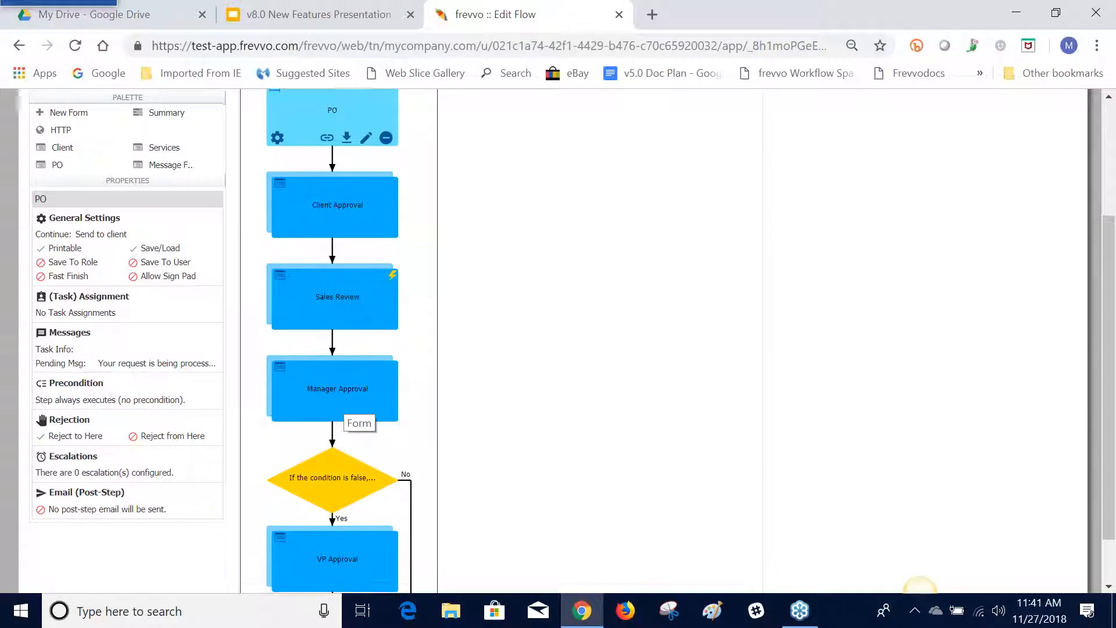
pyautogui.scroll(-1, 347, 372)
pyautogui.click(333, 419)
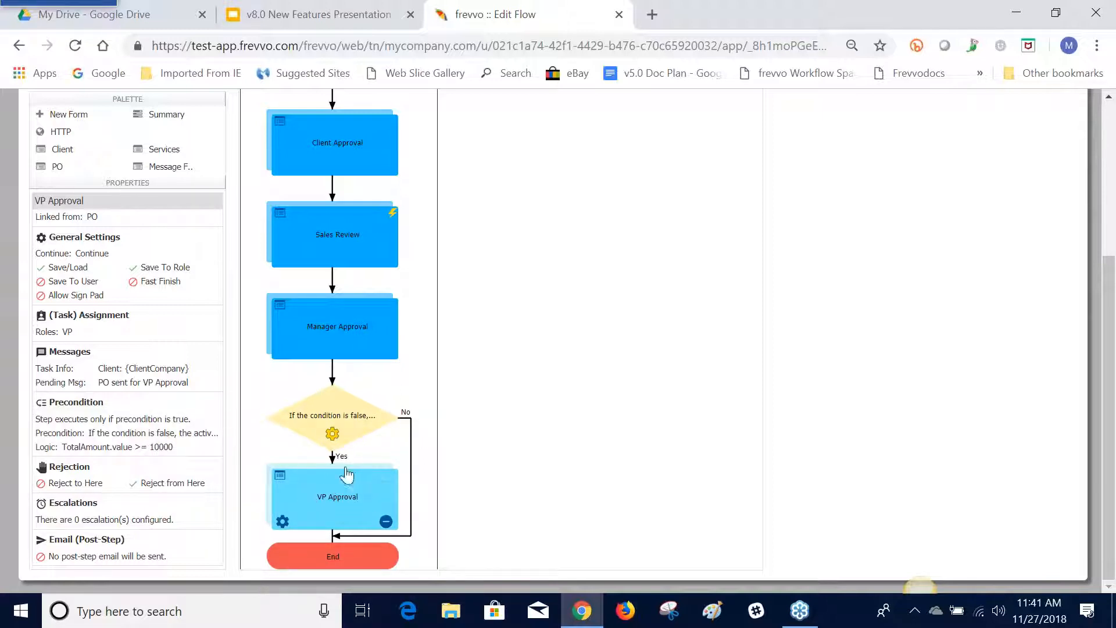
pyautogui.scroll(4, 349, 460)
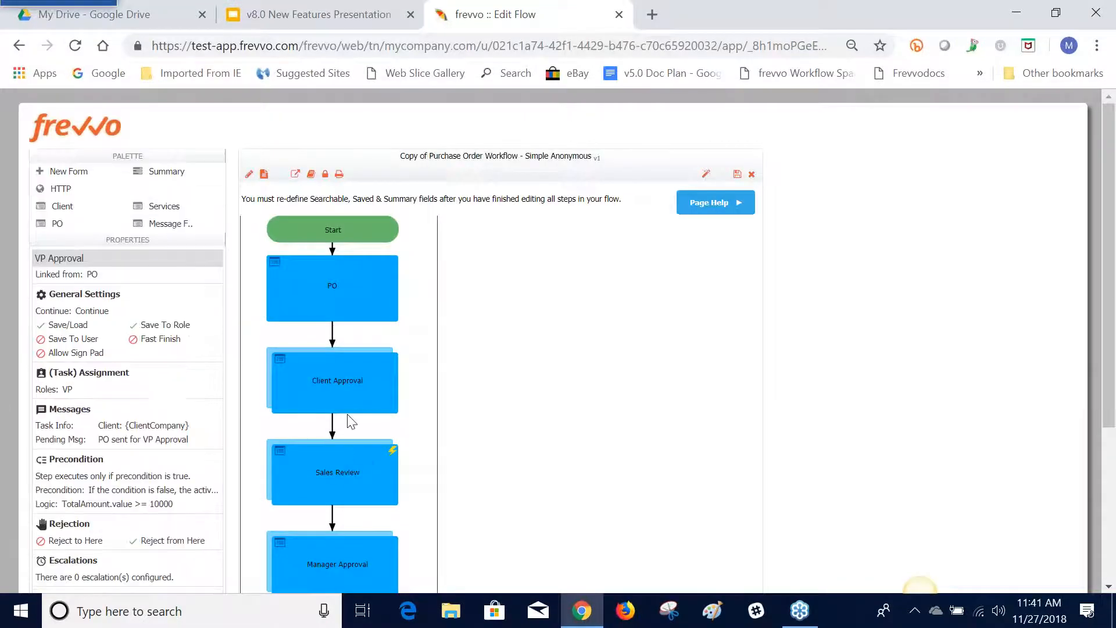
pyautogui.click(304, 374)
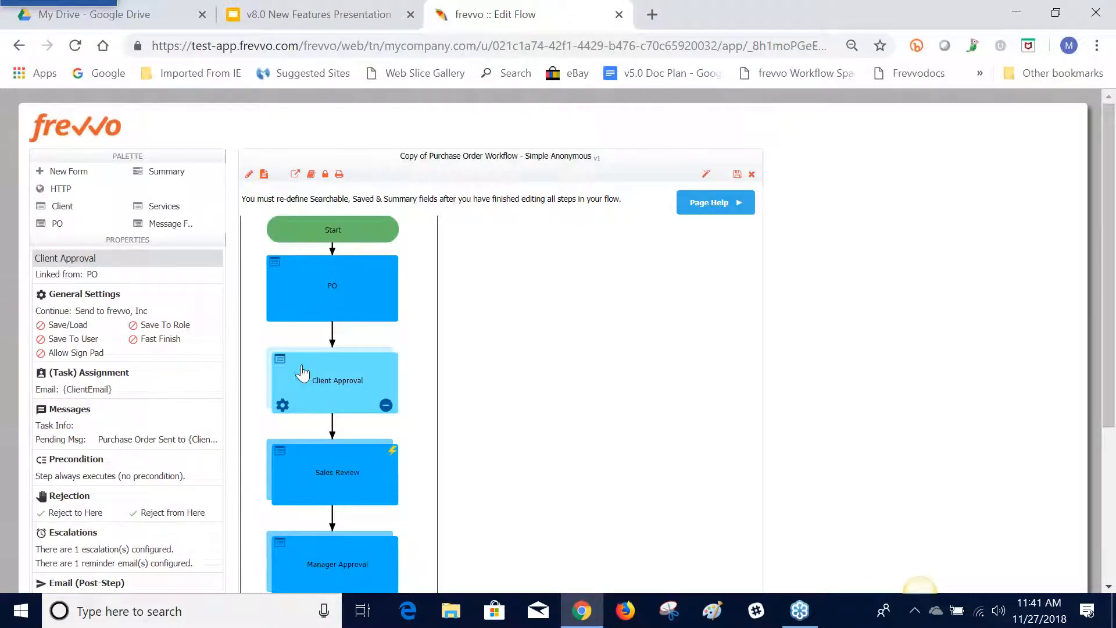
pyautogui.click(297, 314)
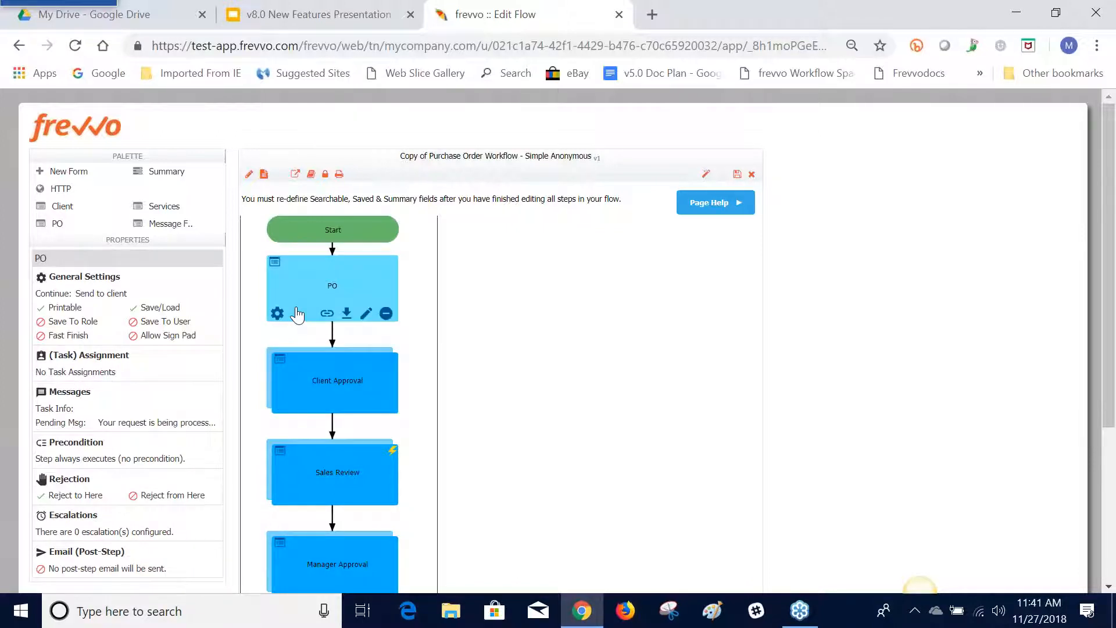
pyautogui.moveTo(111, 379)
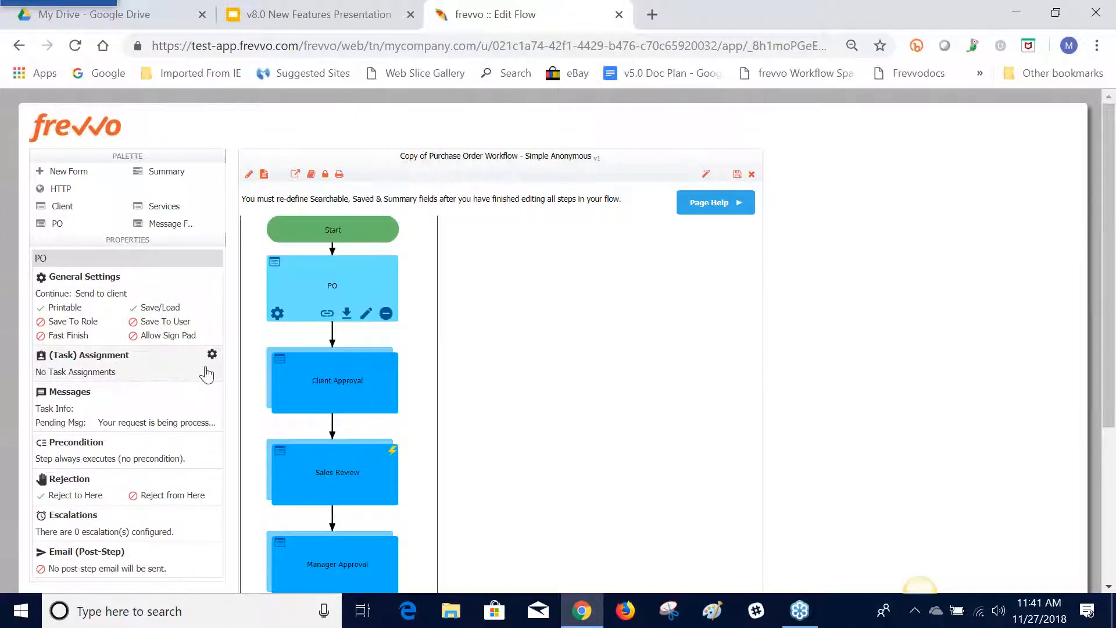
# Open the Client Approval step's properties at the task assignment settings
pyautogui.click(293, 400)
pyautogui.click(282, 407)
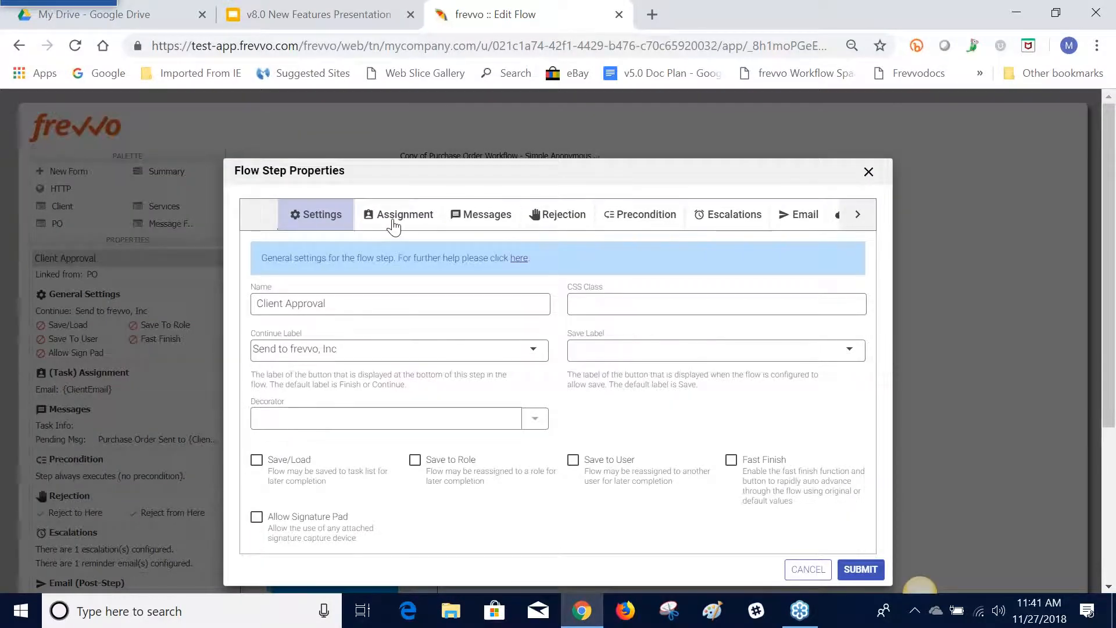
pyautogui.click(394, 226)
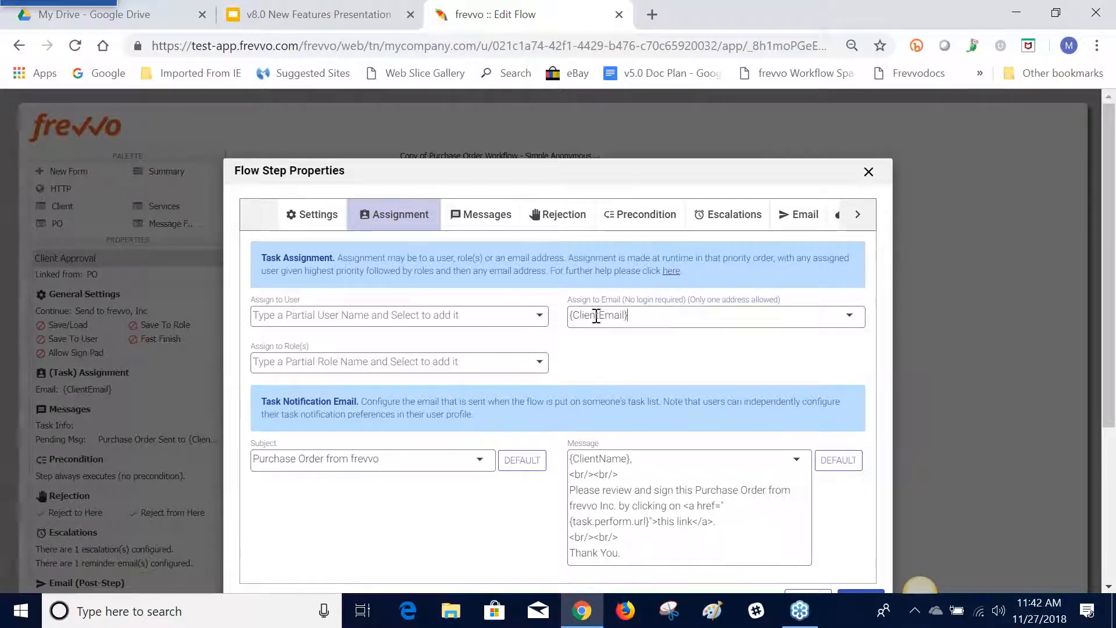
# Browse the templates available for assigning the Client Approval step to an email address
pyautogui.click(850, 316)
pyautogui.scroll(-5, 685, 393)
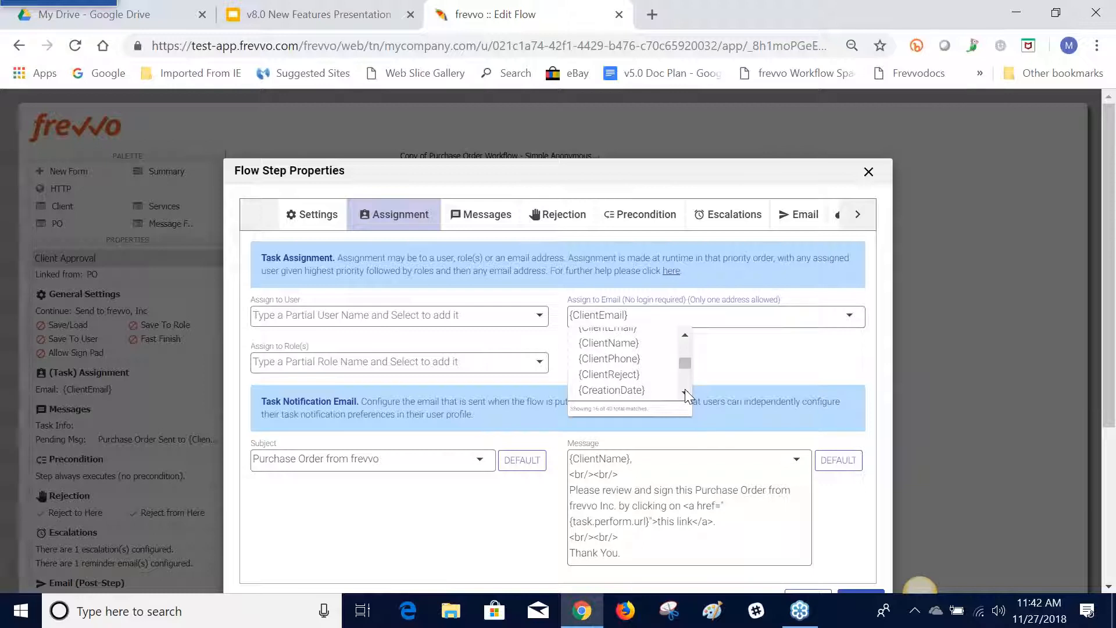
pyautogui.scroll(-1, 685, 393)
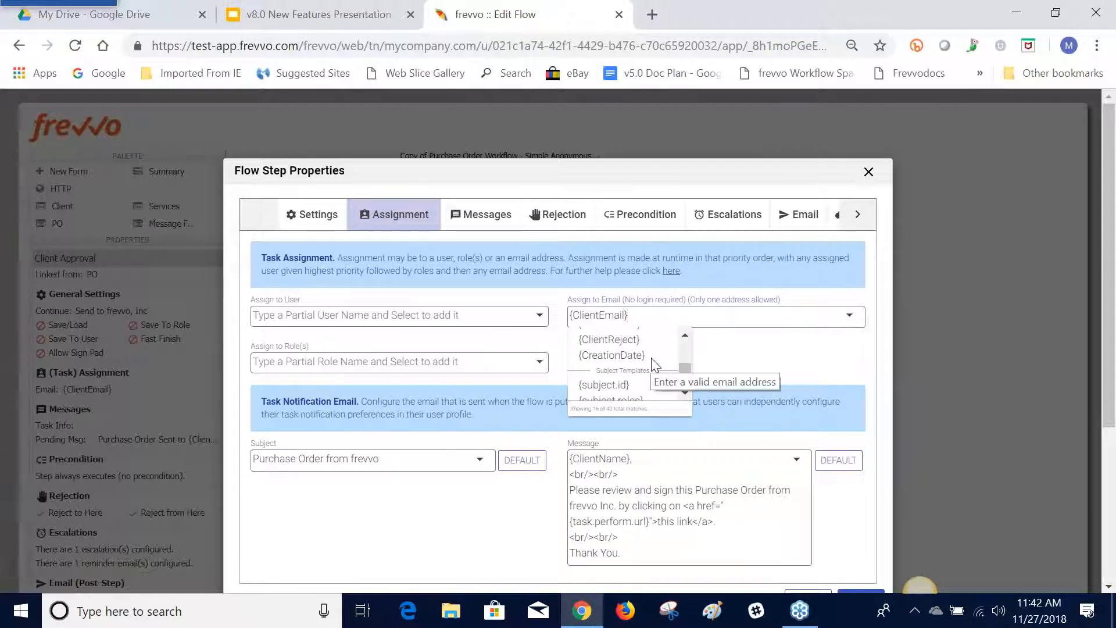
pyautogui.click(735, 366)
# Clear the Assign to Email value and fill it with the {ClientEmail} template, filtering the choices by "Client"
pyautogui.click(665, 321)
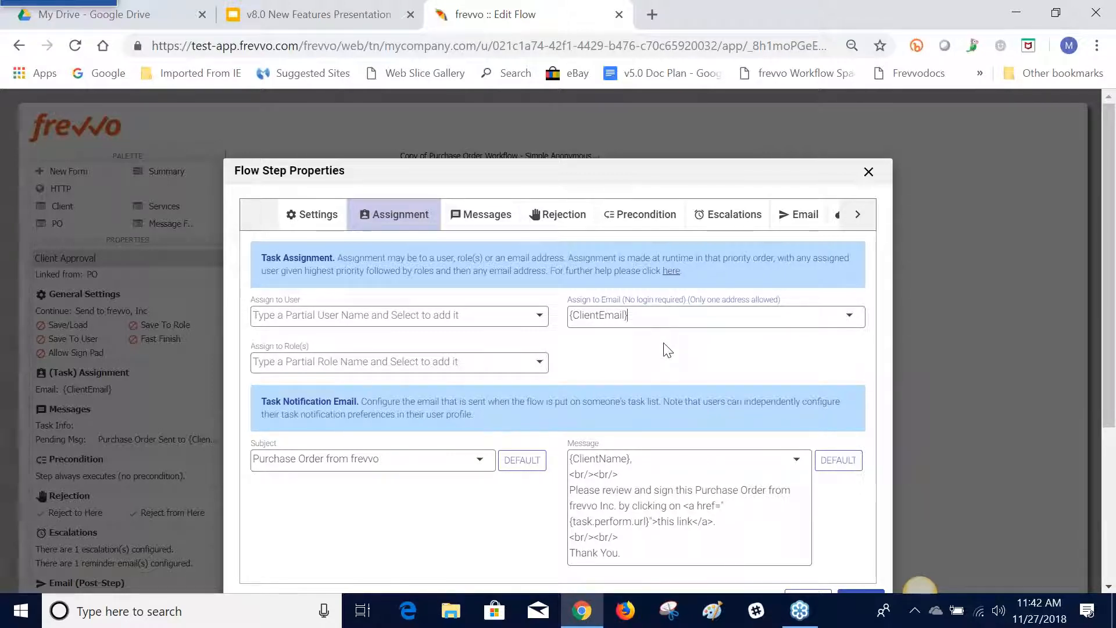
pyautogui.press('BackSpace')
pyautogui.press('BackSpace')
pyautogui.press('BackSpace')
pyautogui.press('BackSpace')
pyautogui.press('BackSpace')
pyautogui.press('BackSpace')
pyautogui.press('BackSpace')
pyautogui.press('BackSpace')
pyautogui.press('BackSpace')
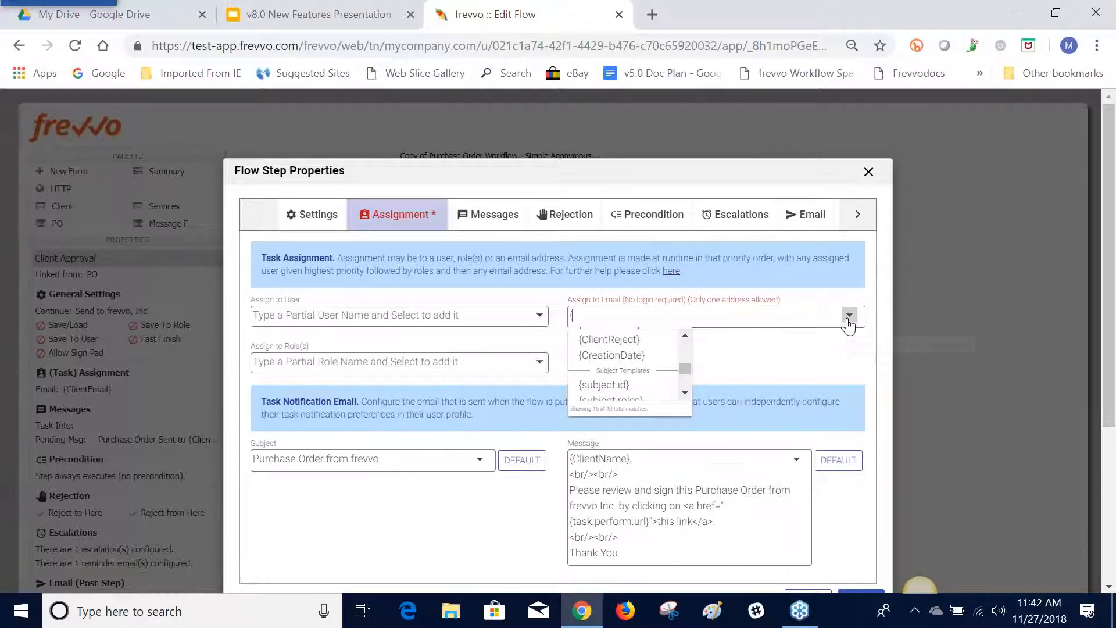
pyautogui.click(685, 336)
pyautogui.click(685, 336)
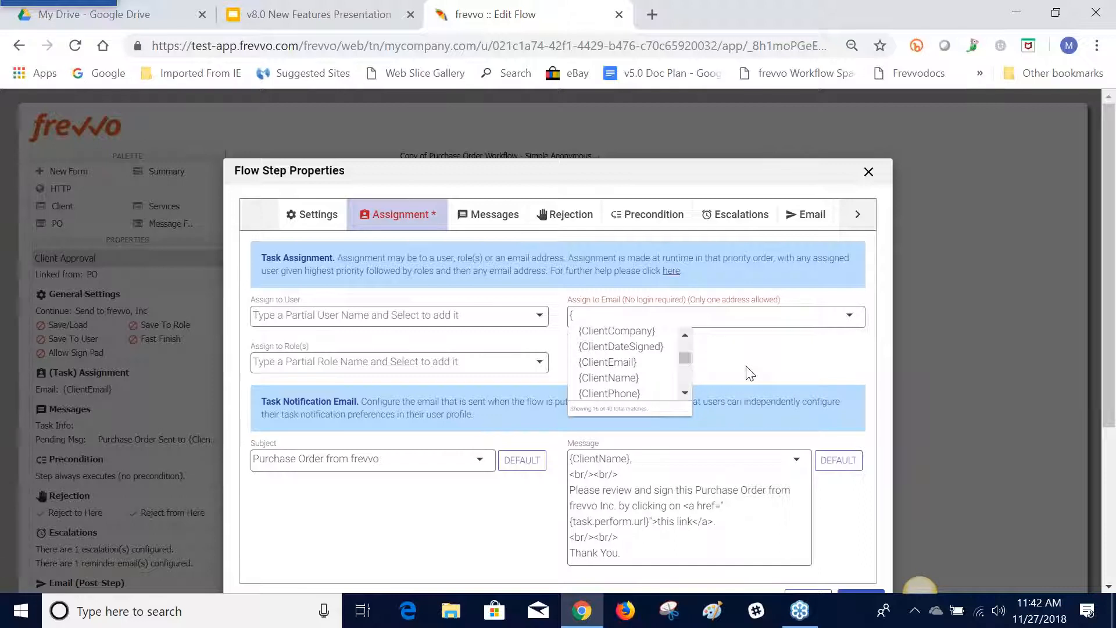
pyautogui.write('Client')
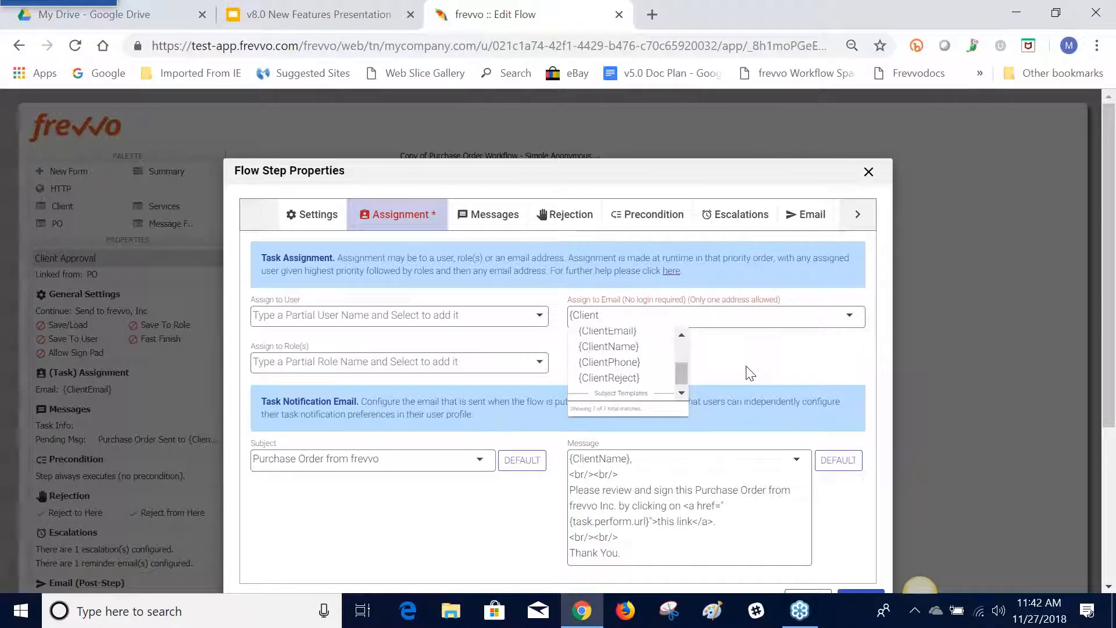
pyautogui.click(634, 332)
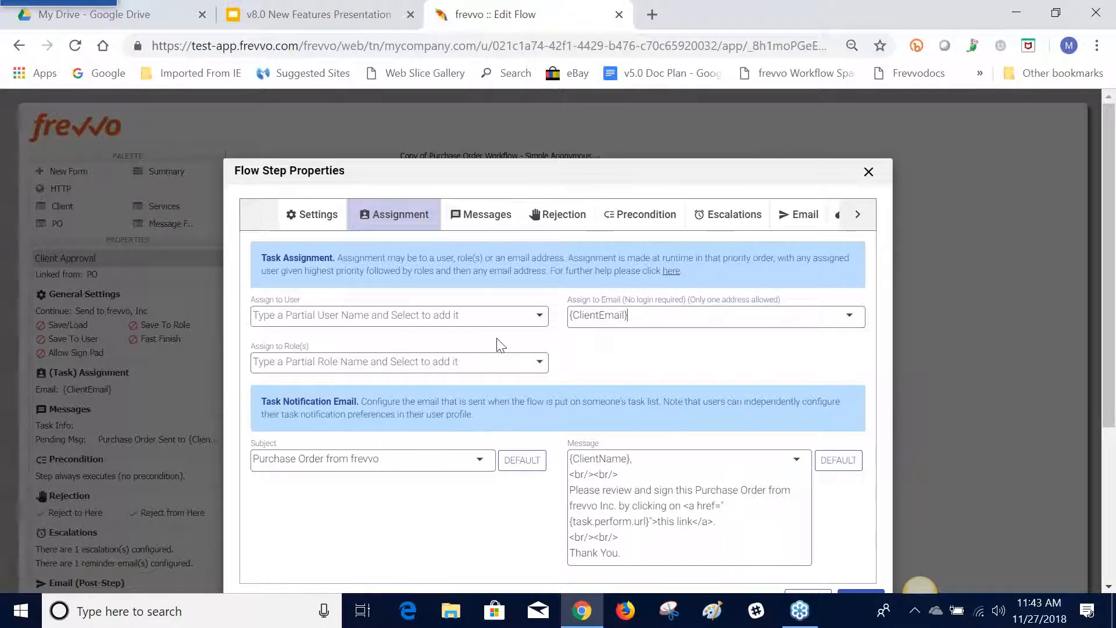
# Assign the Client Approval step to the user listed just below admin, and try to add another user
pyautogui.click(538, 320)
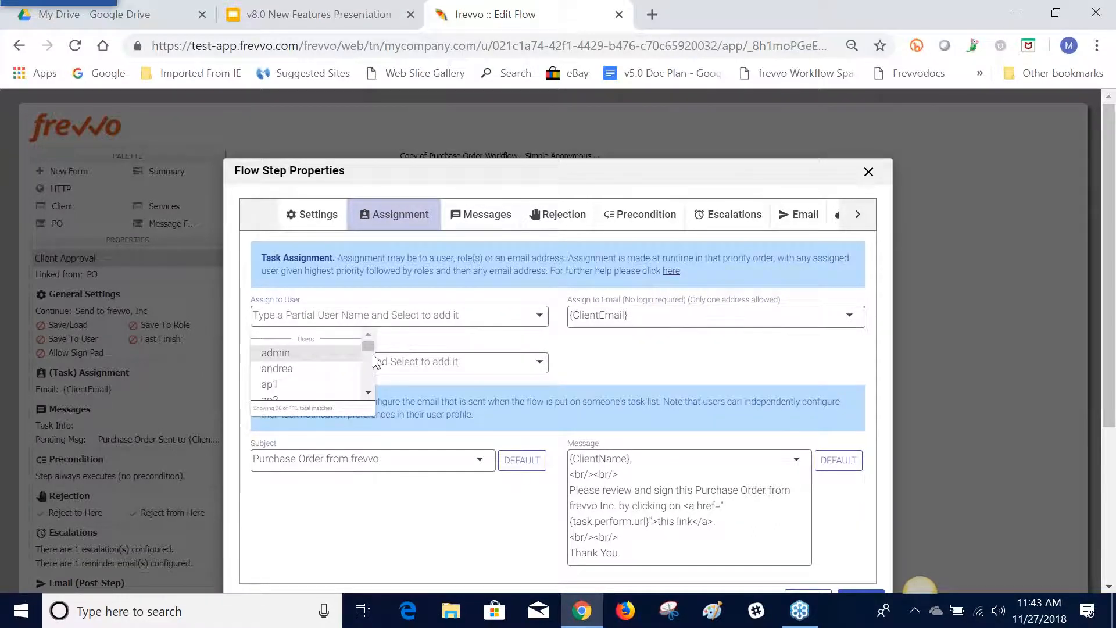
pyautogui.click(342, 368)
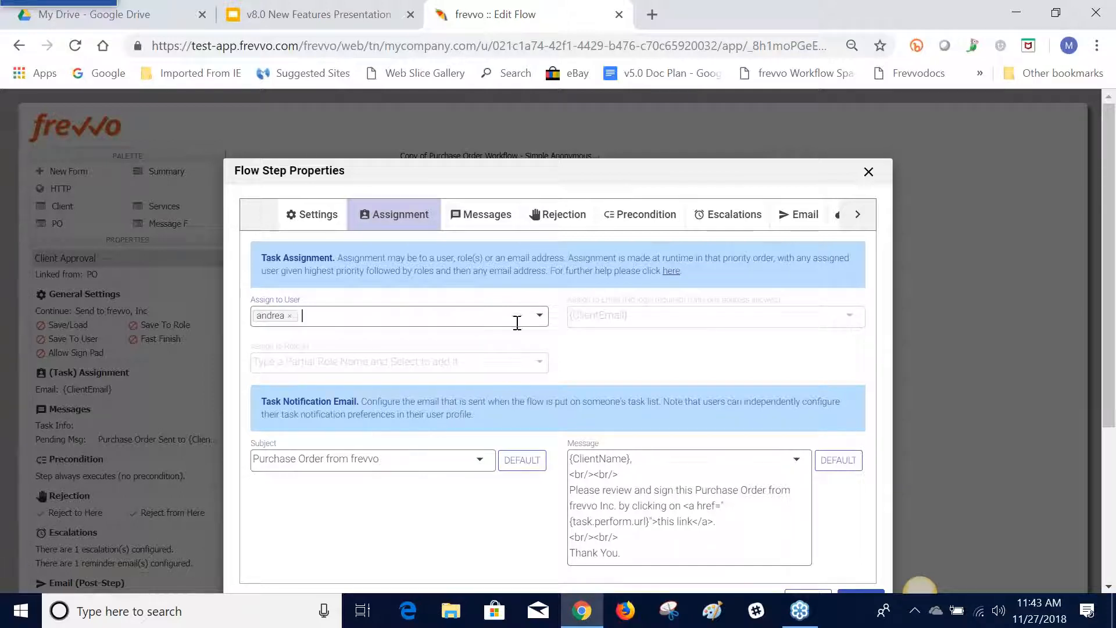
pyautogui.click(538, 320)
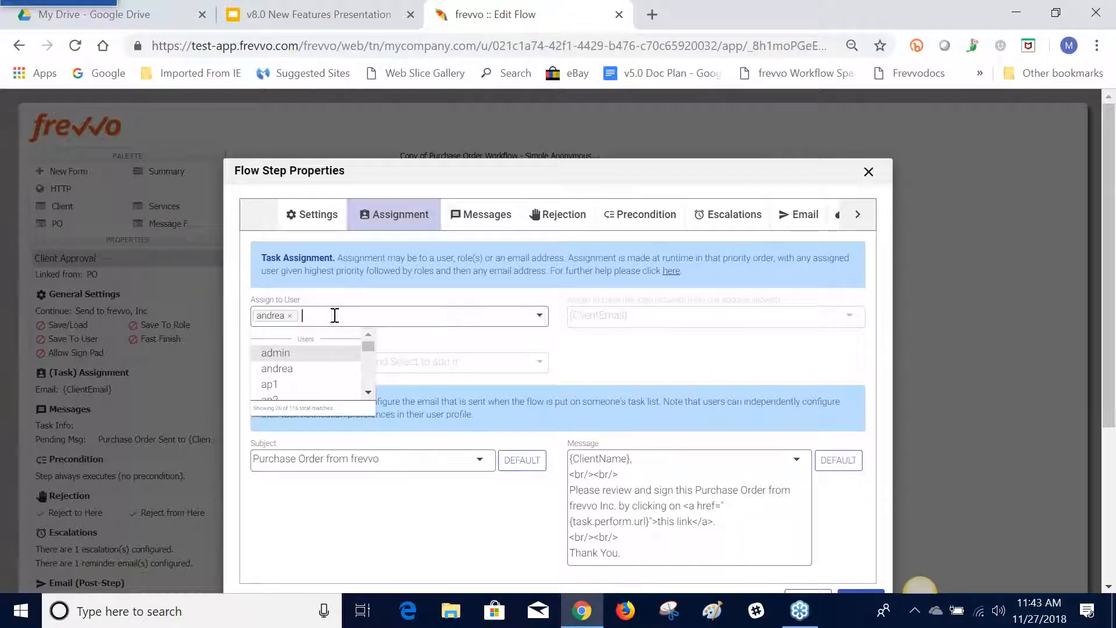
pyautogui.click(289, 365)
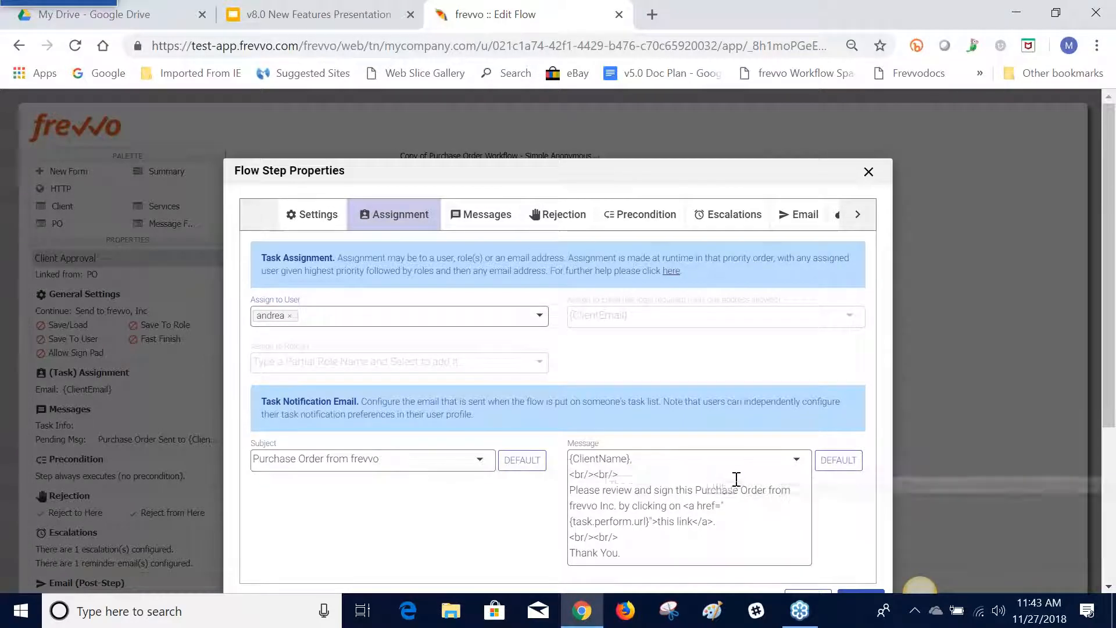
# Browse the control, flow, common and task templates available for the Client Approval task notification email's subject and message
pyautogui.click(797, 460)
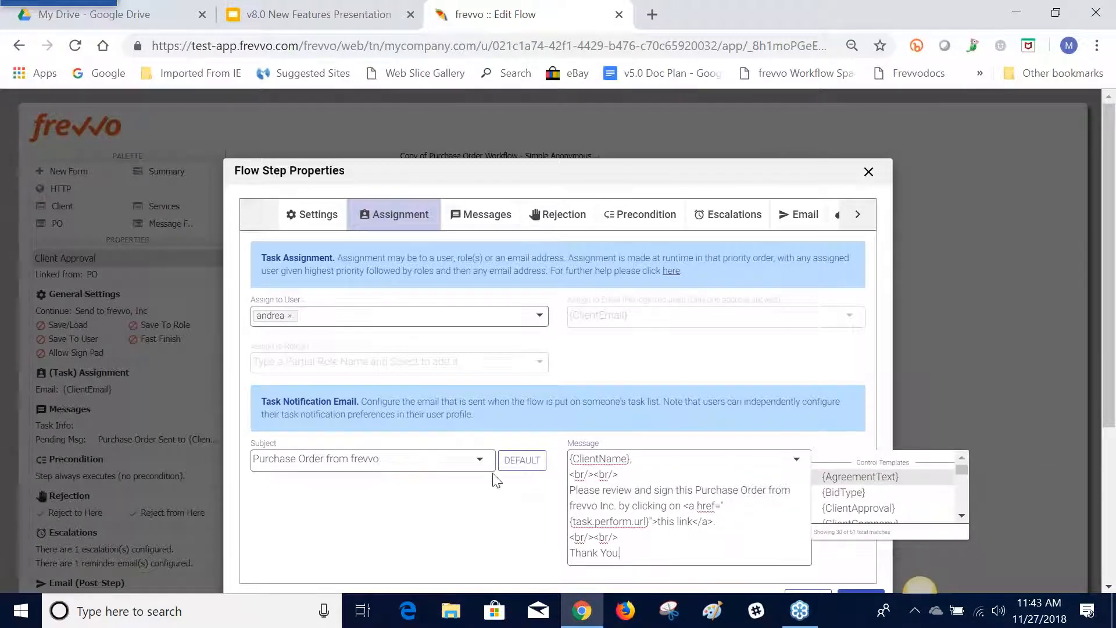
pyautogui.click(480, 460)
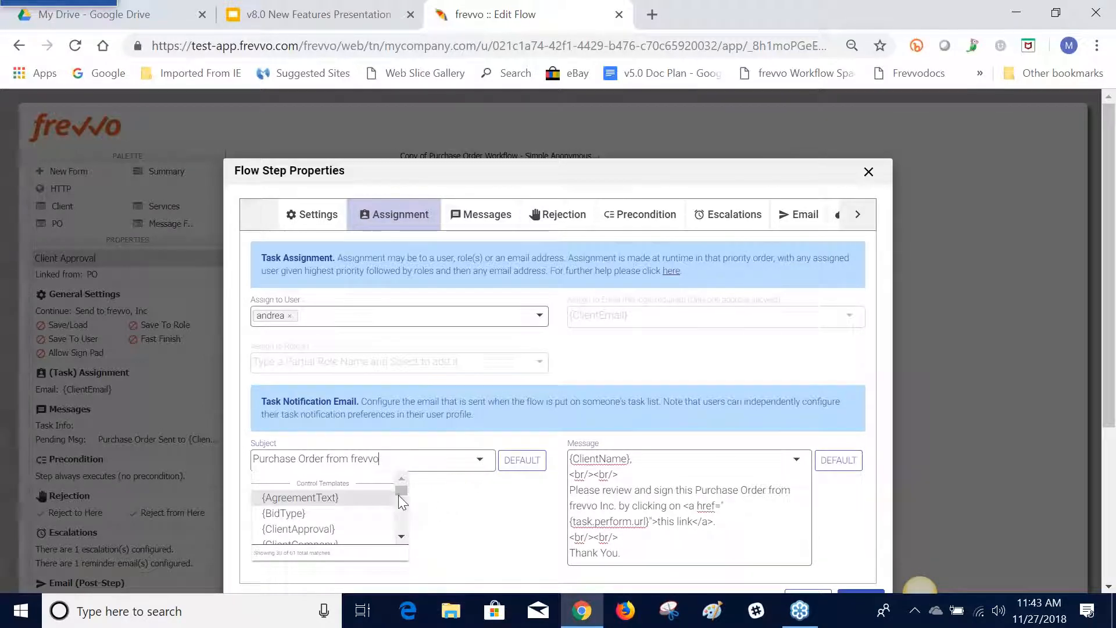
pyautogui.click(402, 536)
pyautogui.click(405, 538)
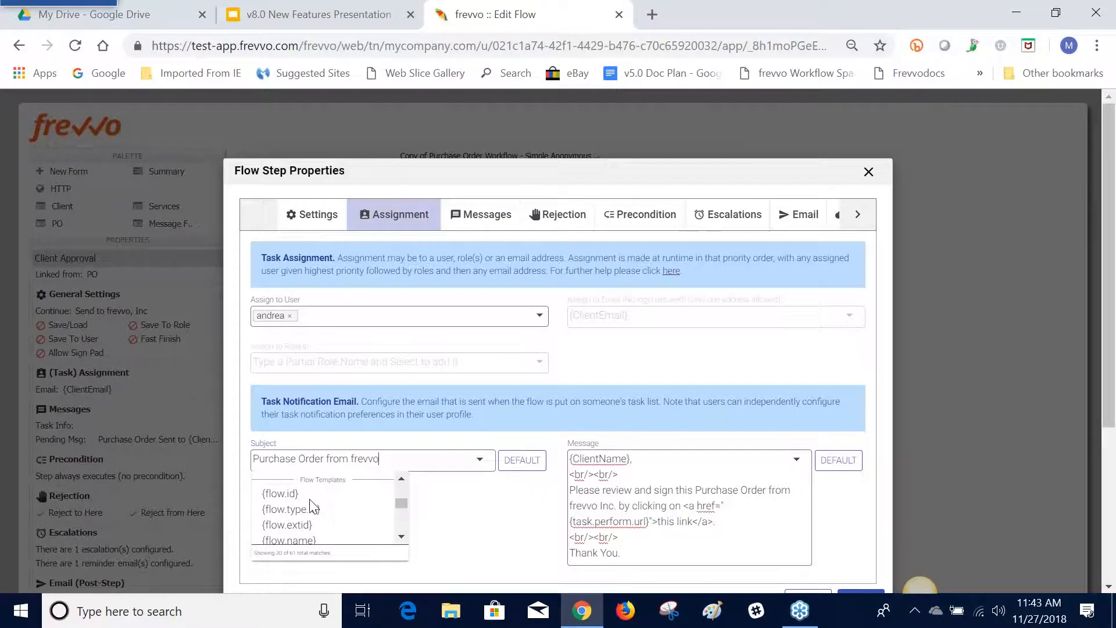
pyautogui.click(402, 536)
pyautogui.click(401, 536)
pyautogui.click(402, 537)
pyautogui.click(401, 536)
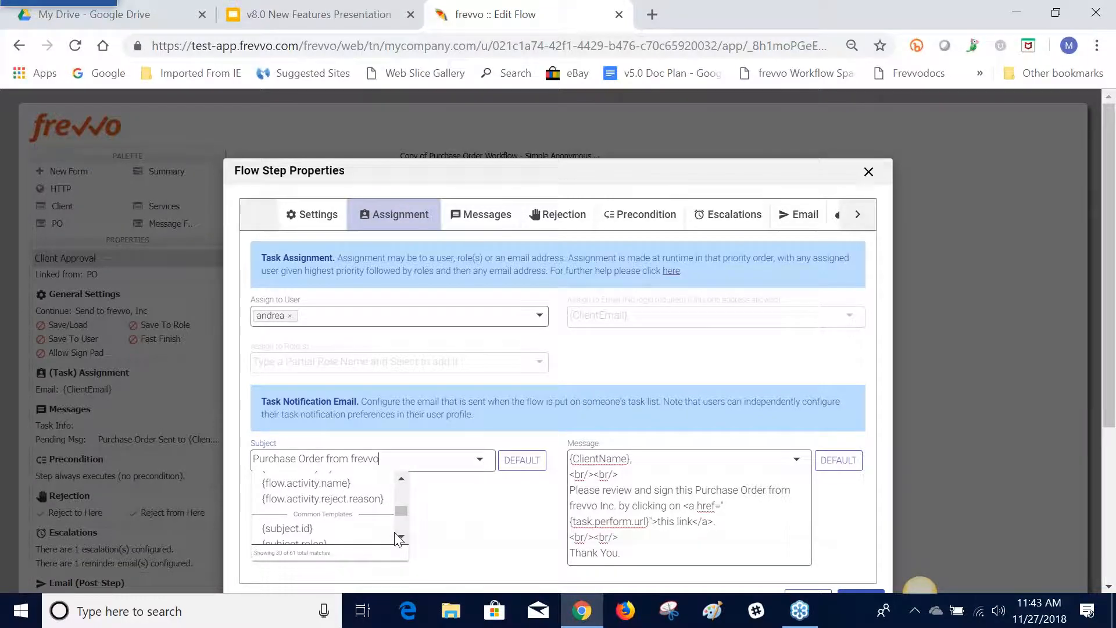
pyautogui.click(401, 536)
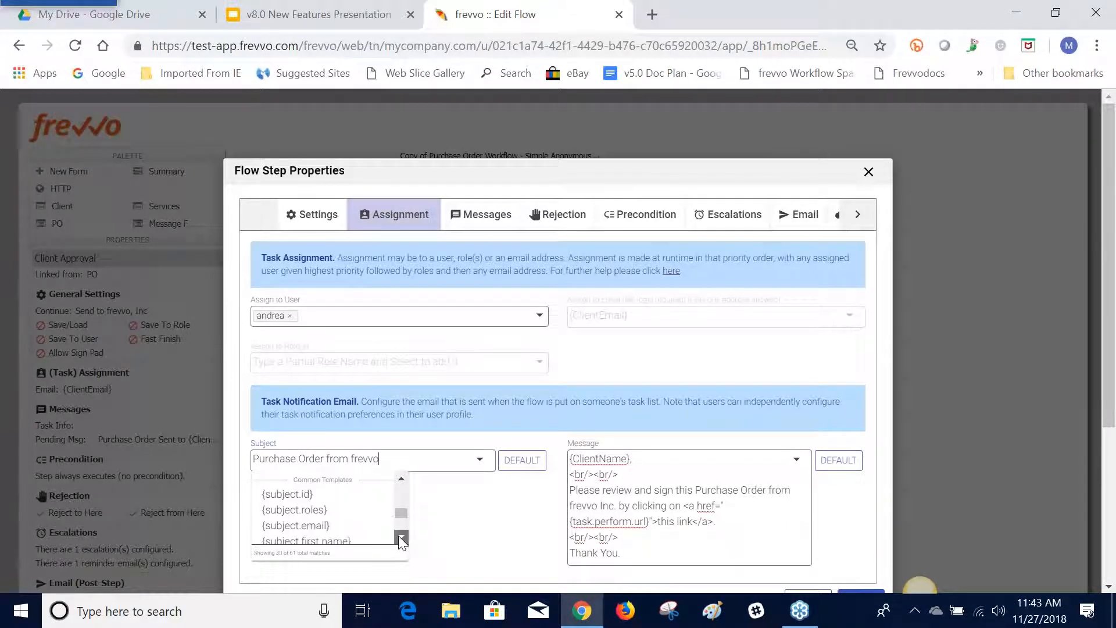
pyautogui.click(402, 536)
pyautogui.click(401, 537)
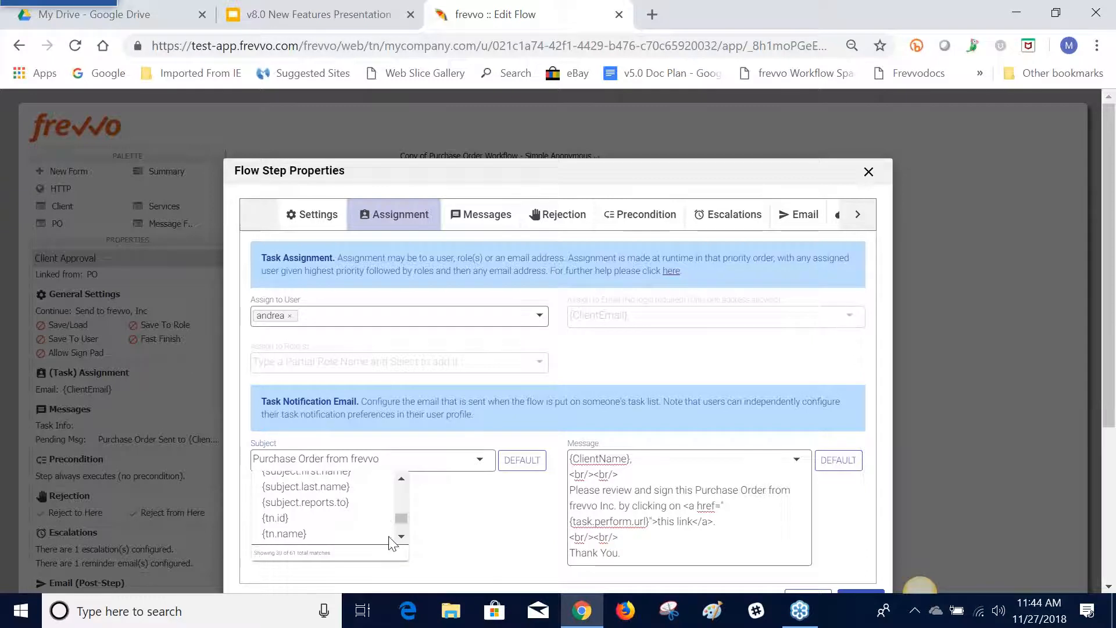
pyautogui.click(401, 537)
pyautogui.scroll(-3, 401, 537)
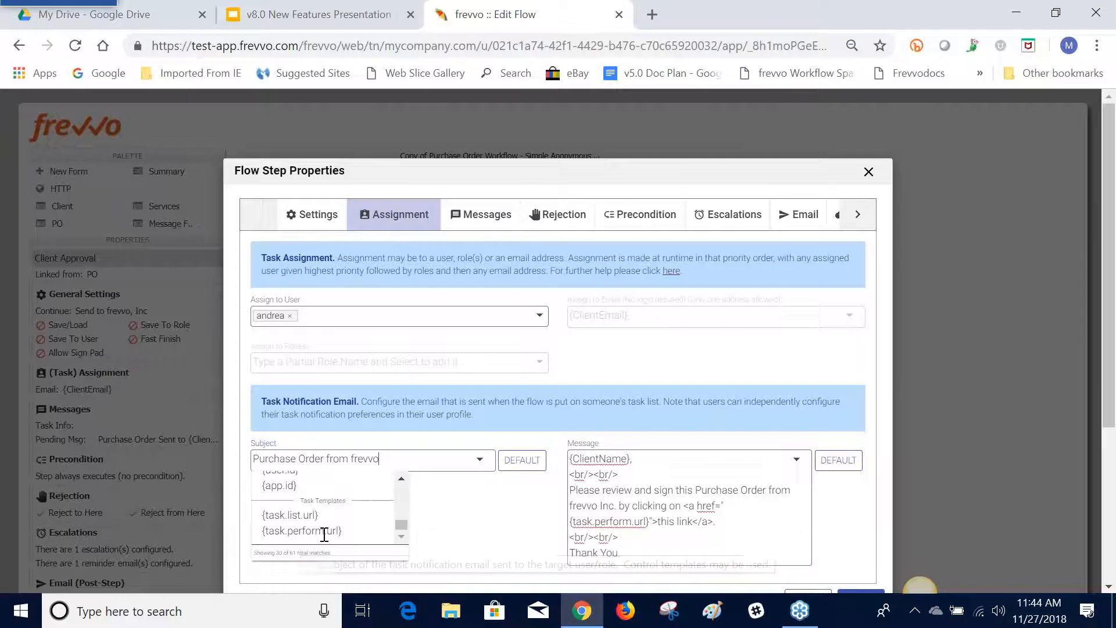
pyautogui.click(484, 535)
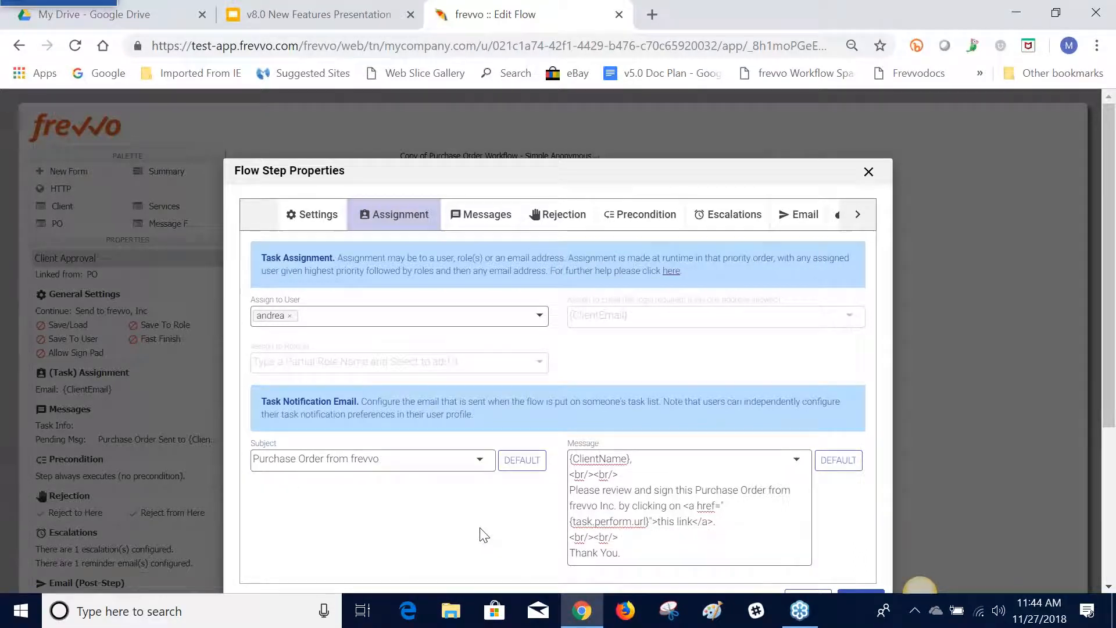
pyautogui.click(797, 460)
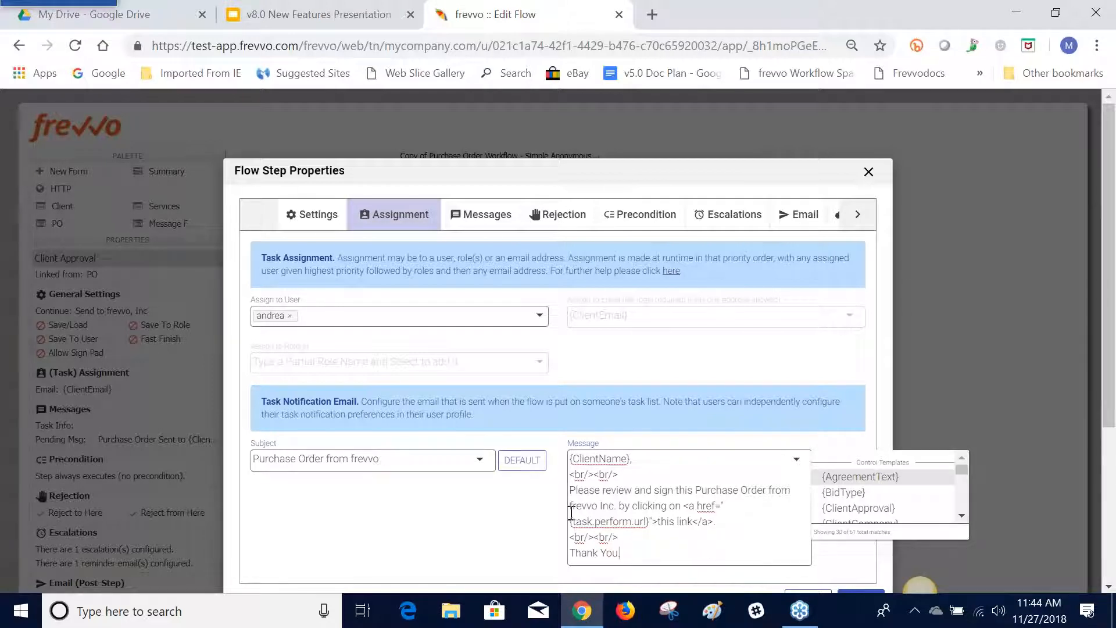
pyautogui.click(526, 530)
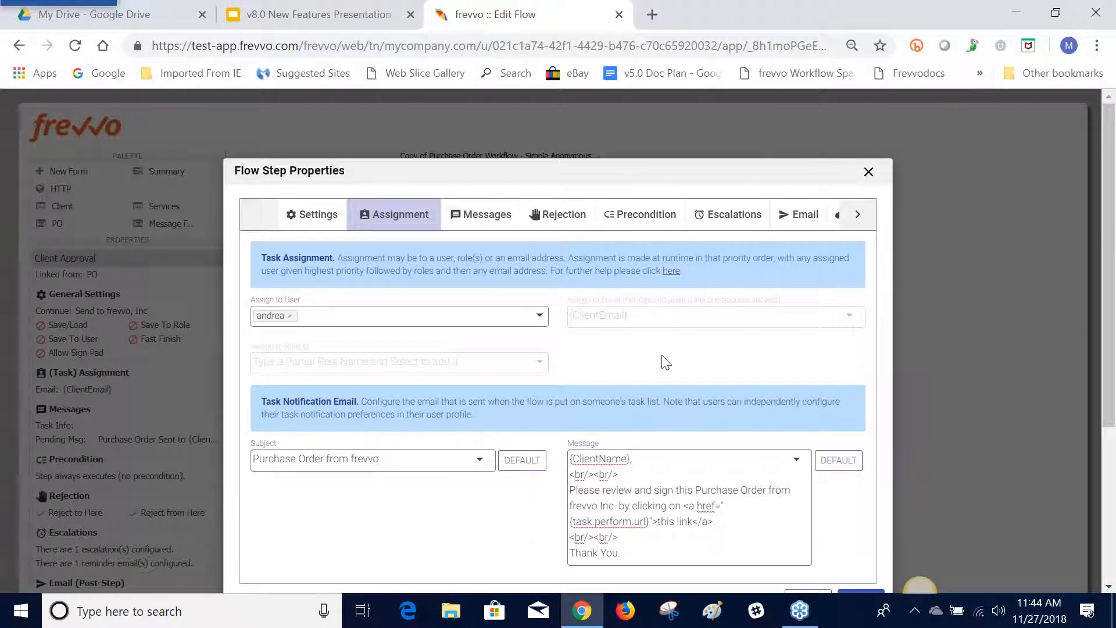
# Display the reminder settings of the Client Approval step's existing escalation, including the reminder email subject and message
pyautogui.click(710, 218)
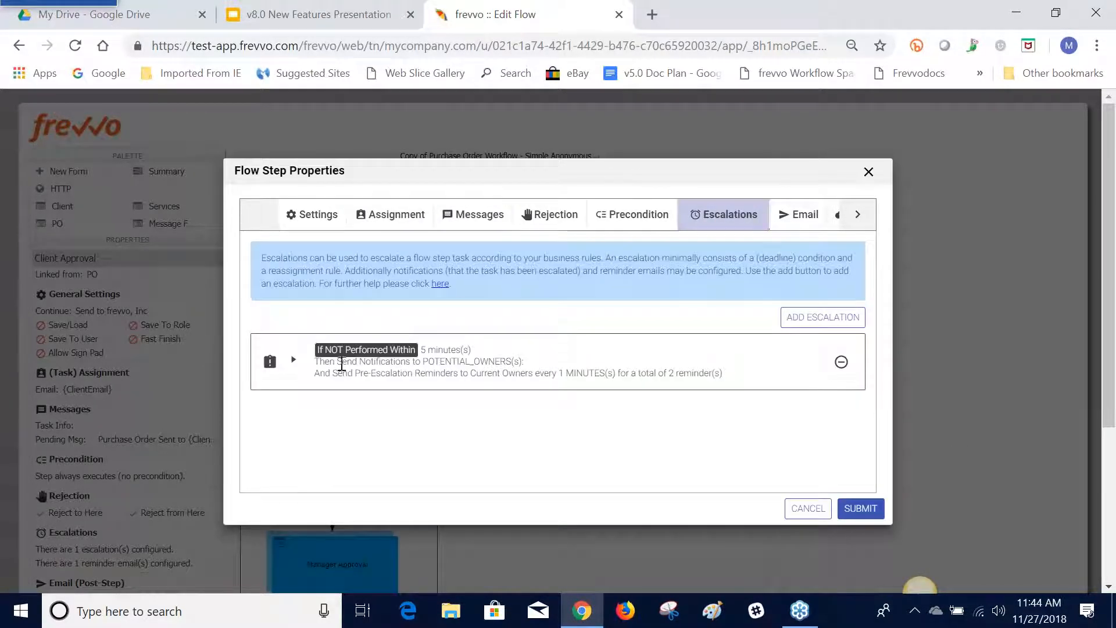
pyautogui.click(294, 362)
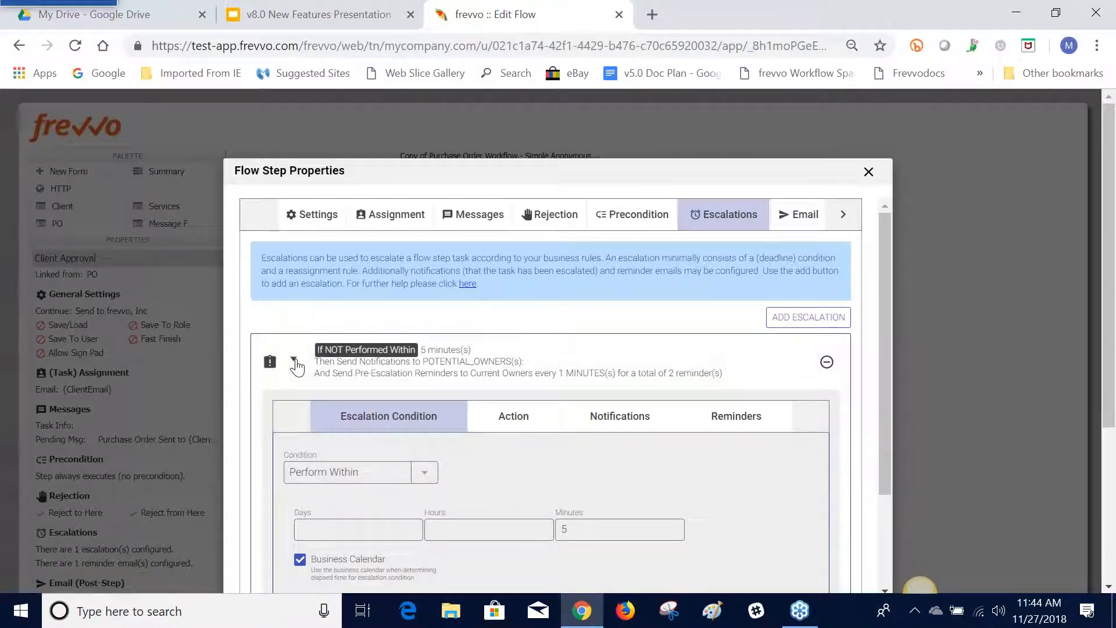
pyautogui.click(727, 416)
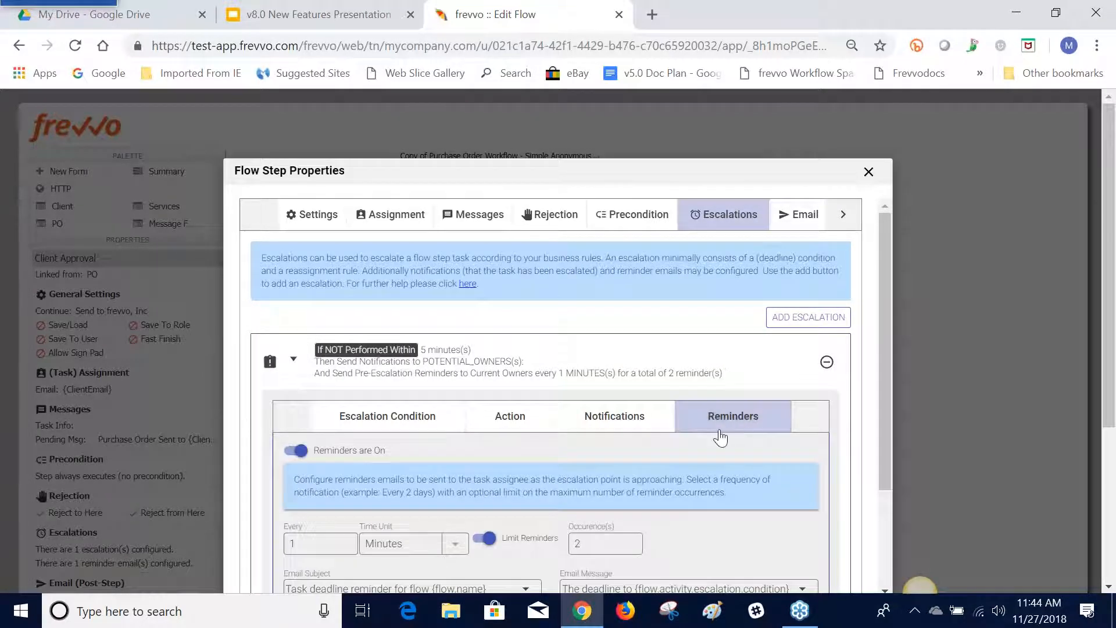
pyautogui.scroll(-2, 719, 432)
pyautogui.scroll(-2, 714, 424)
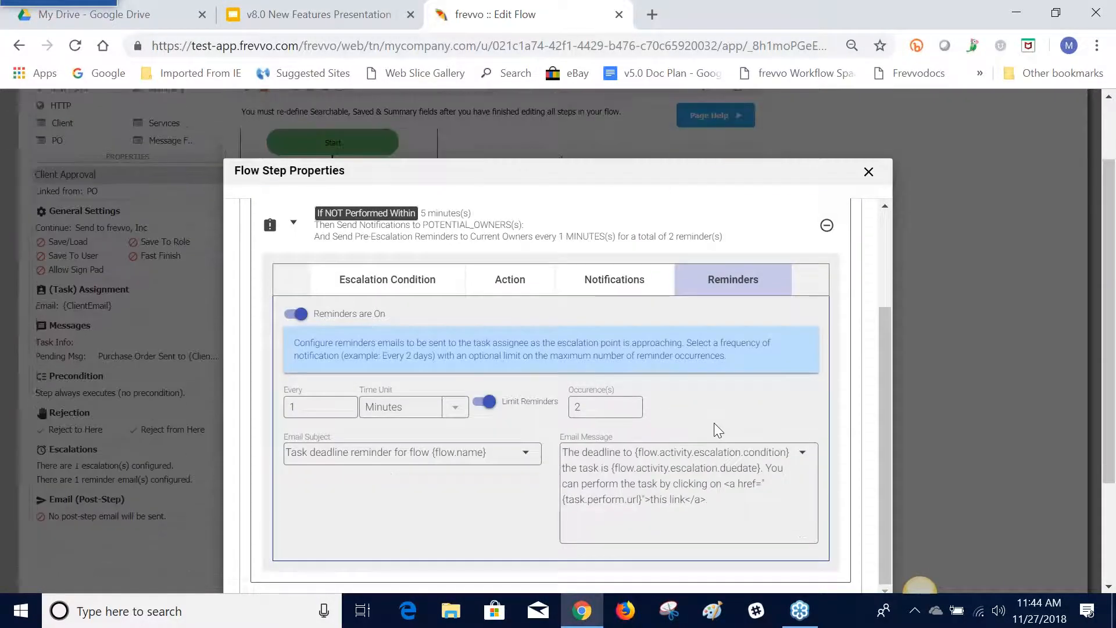
# Examine the templates offered for the reminder email message through the escalation and task groups, and discard the pending step property changes
pyautogui.click(803, 458)
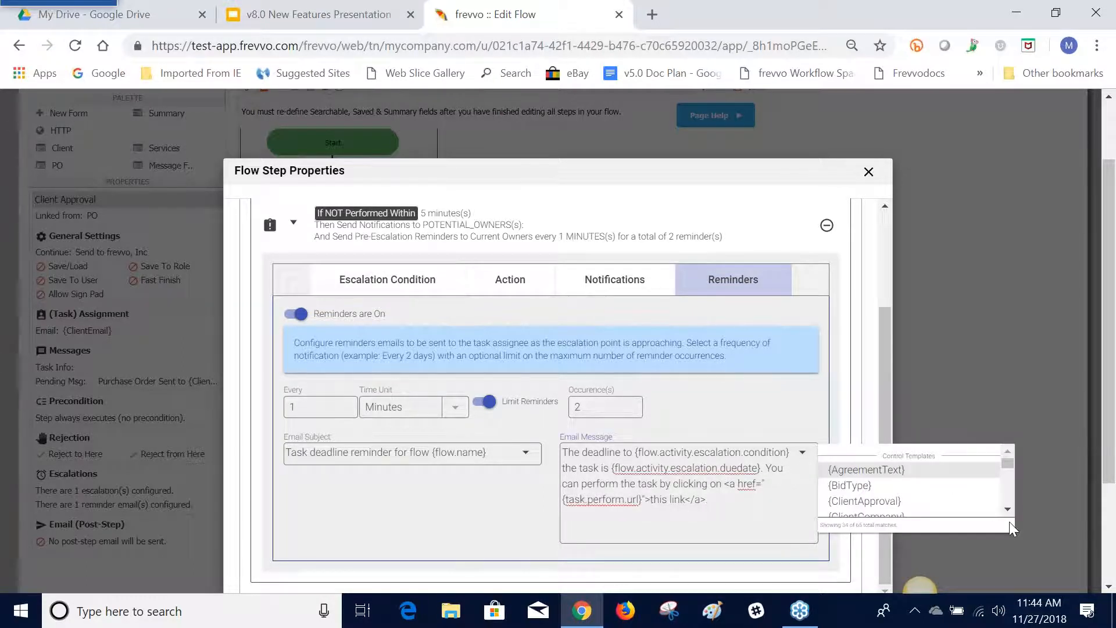
pyautogui.scroll(-8, 1006, 512)
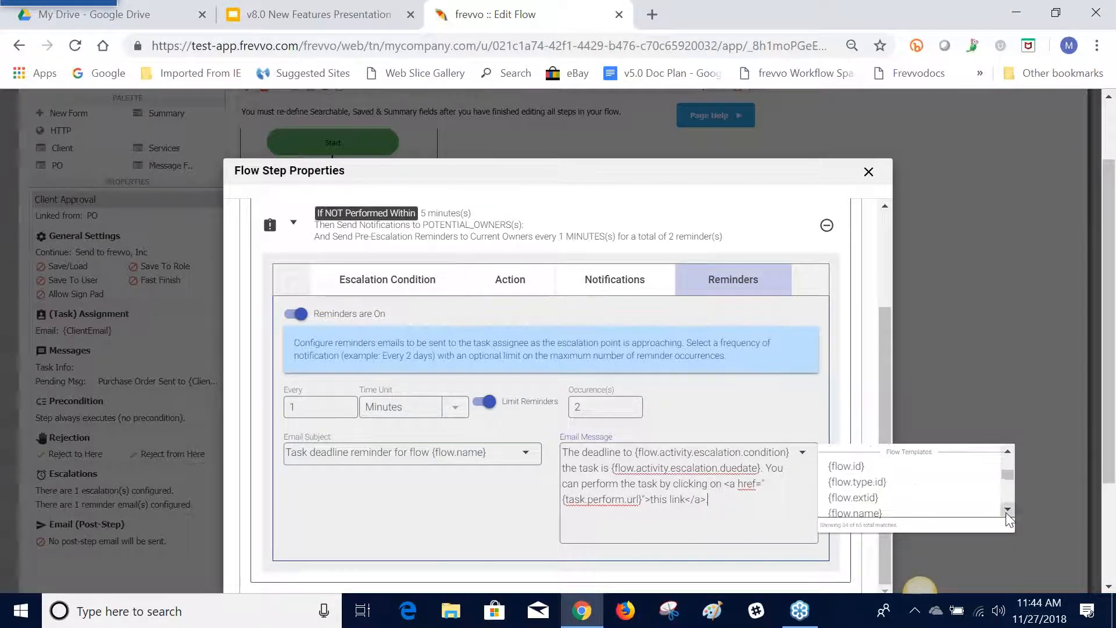
pyautogui.scroll(-10, 1007, 514)
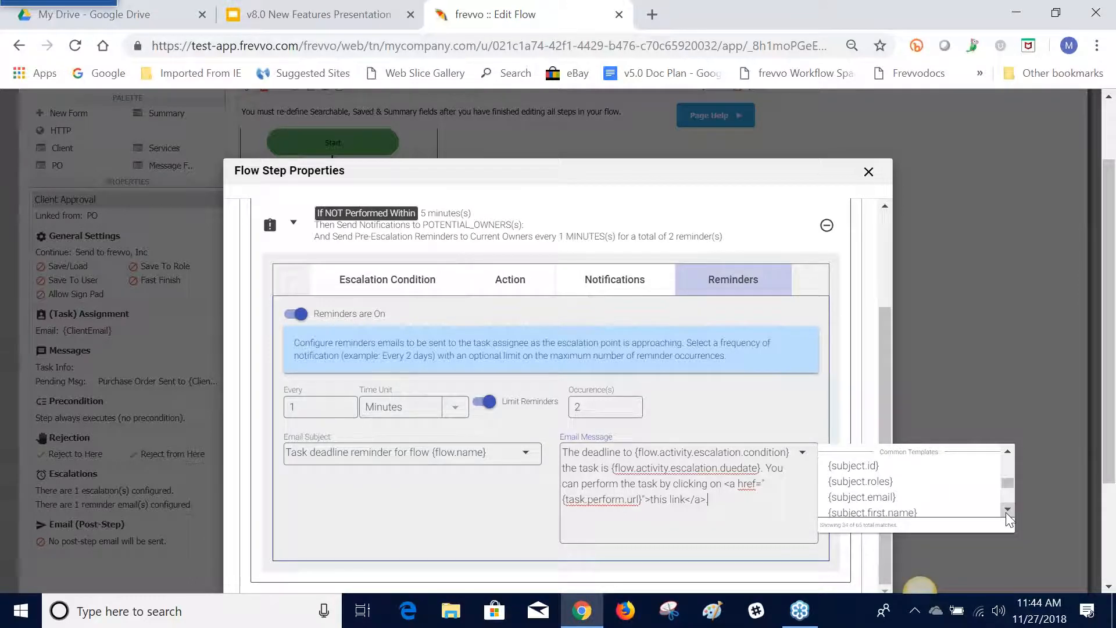
pyautogui.scroll(-5, 1007, 514)
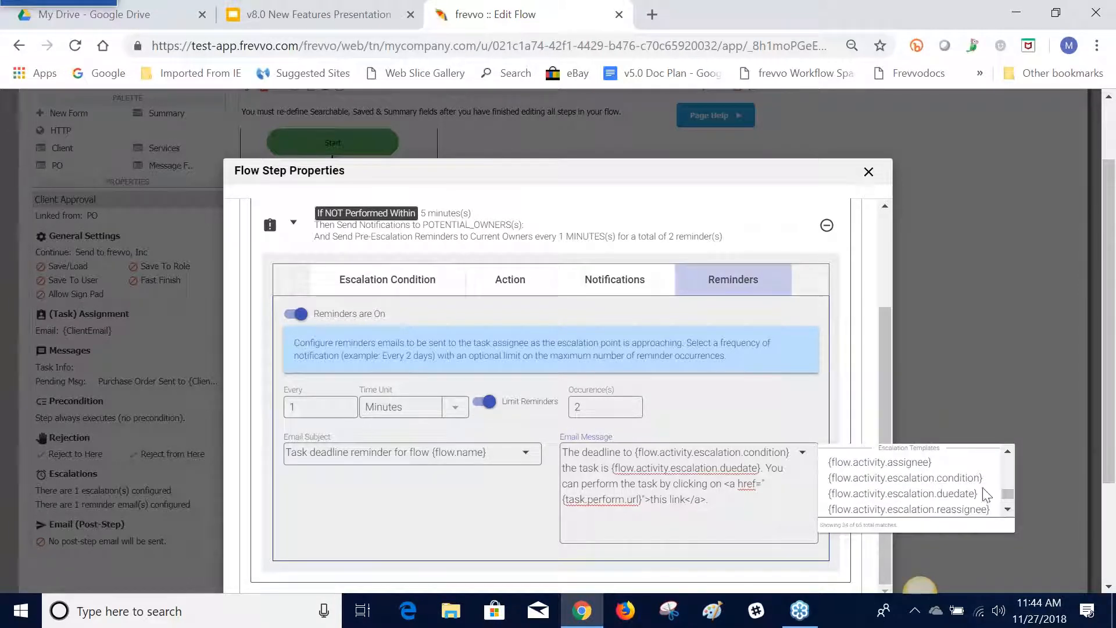
pyautogui.scroll(-2, 1007, 514)
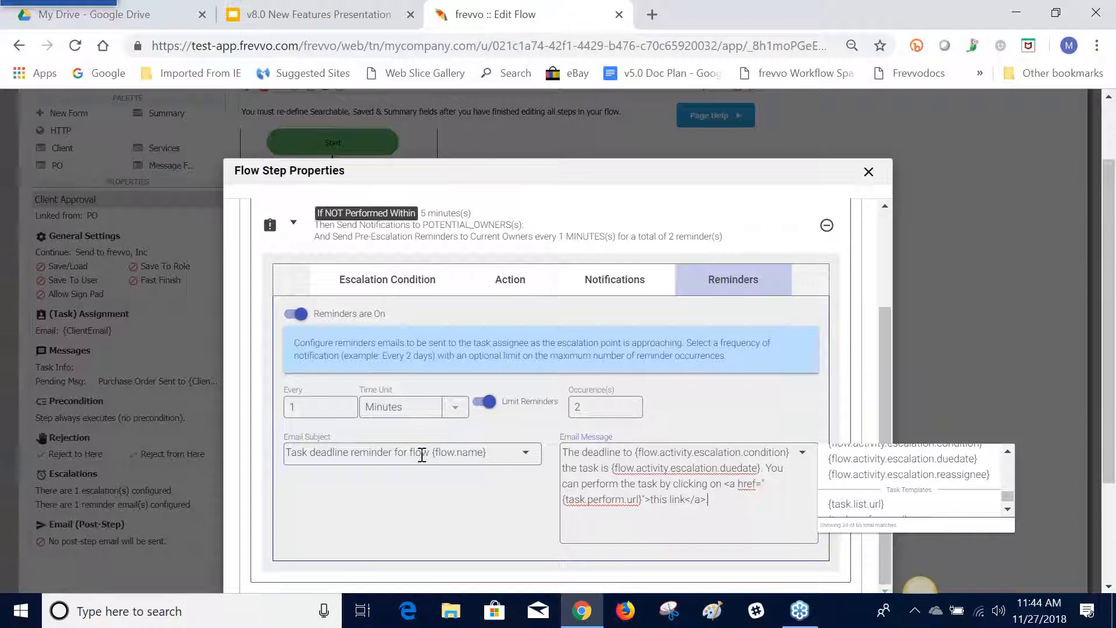
pyautogui.click(869, 172)
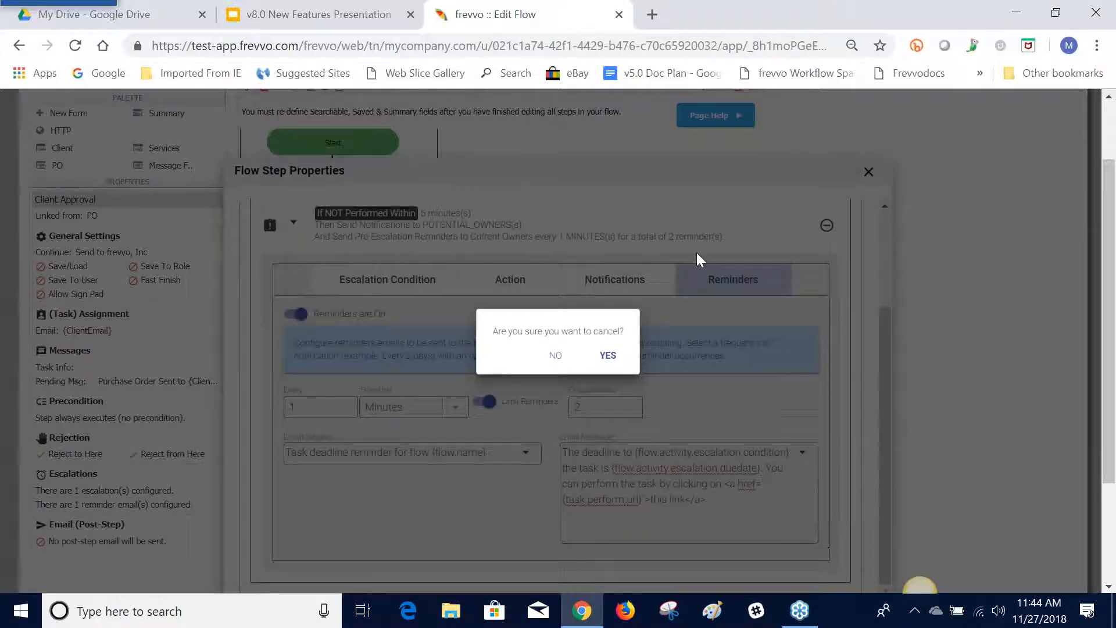
pyautogui.click(605, 353)
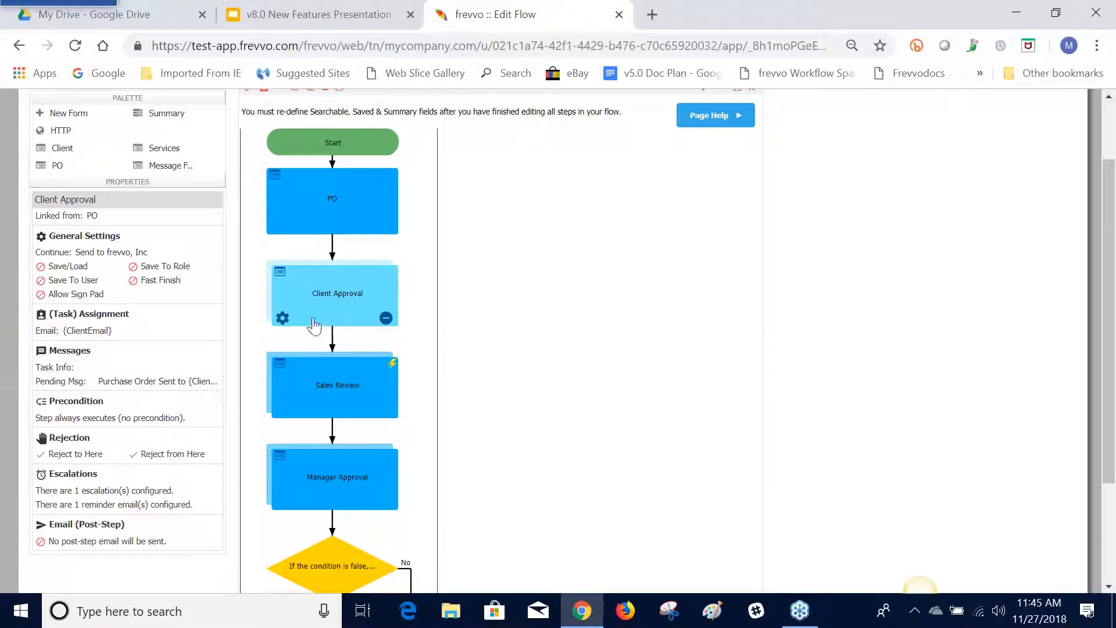
# Reopen the Client Approval step's assignment settings, consult the Flow Step Properties Wizard slide in the presentation, and cancel the wizard
pyautogui.click(283, 319)
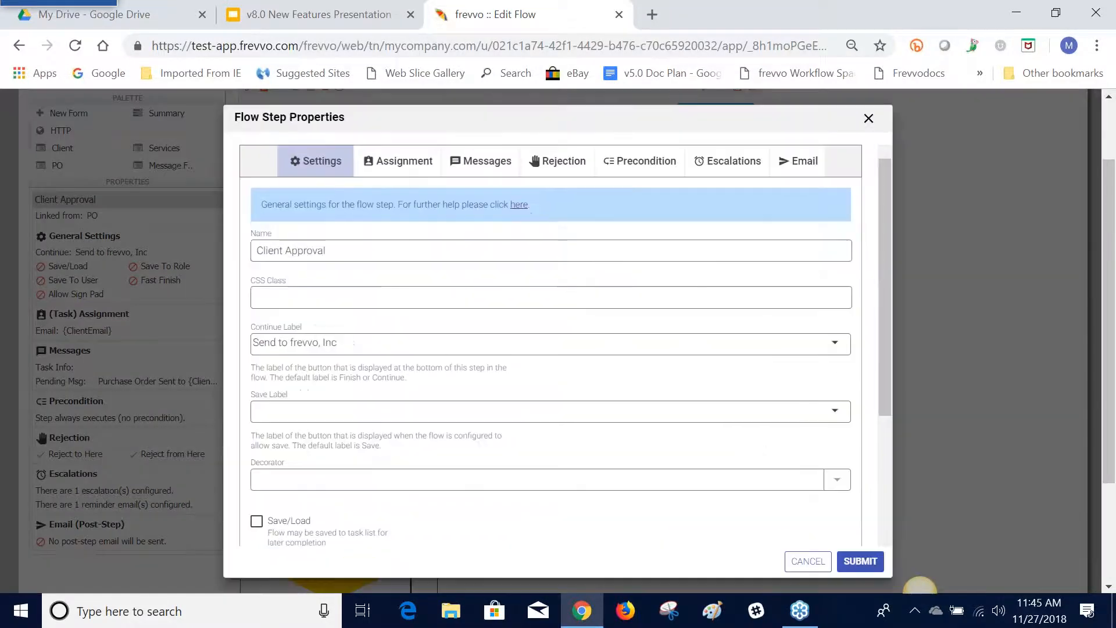
pyautogui.click(421, 177)
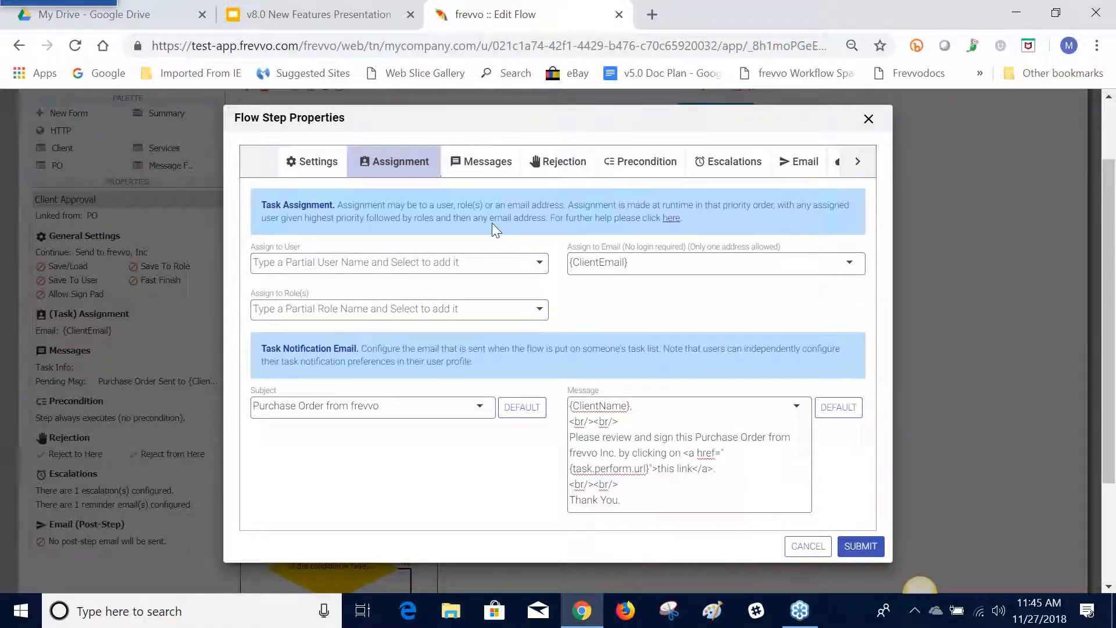
pyautogui.click(306, 23)
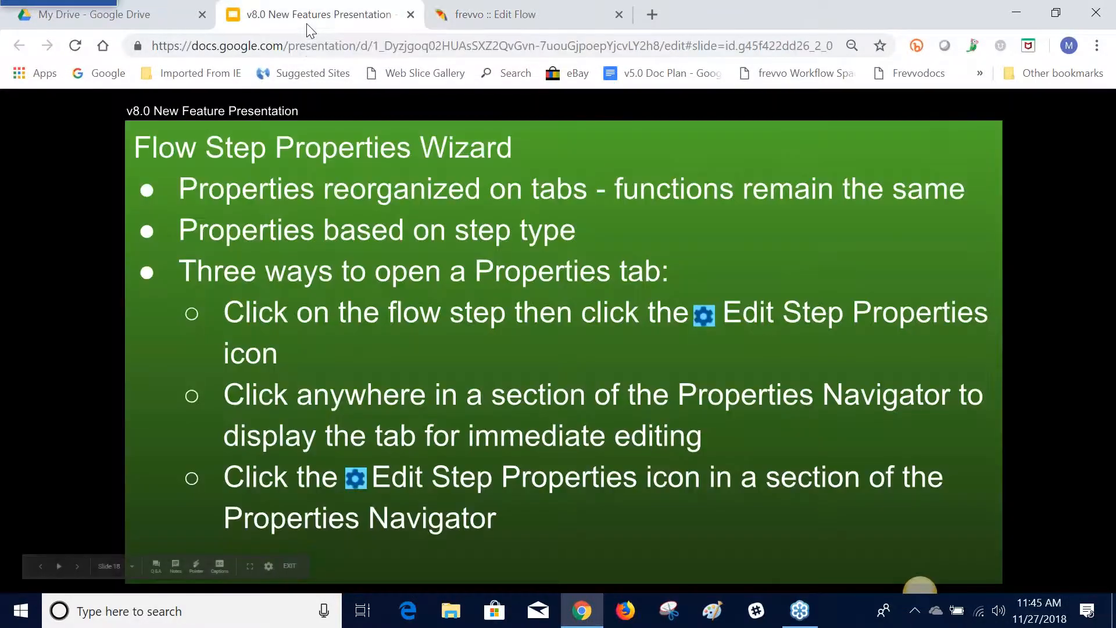
pyautogui.click(462, 20)
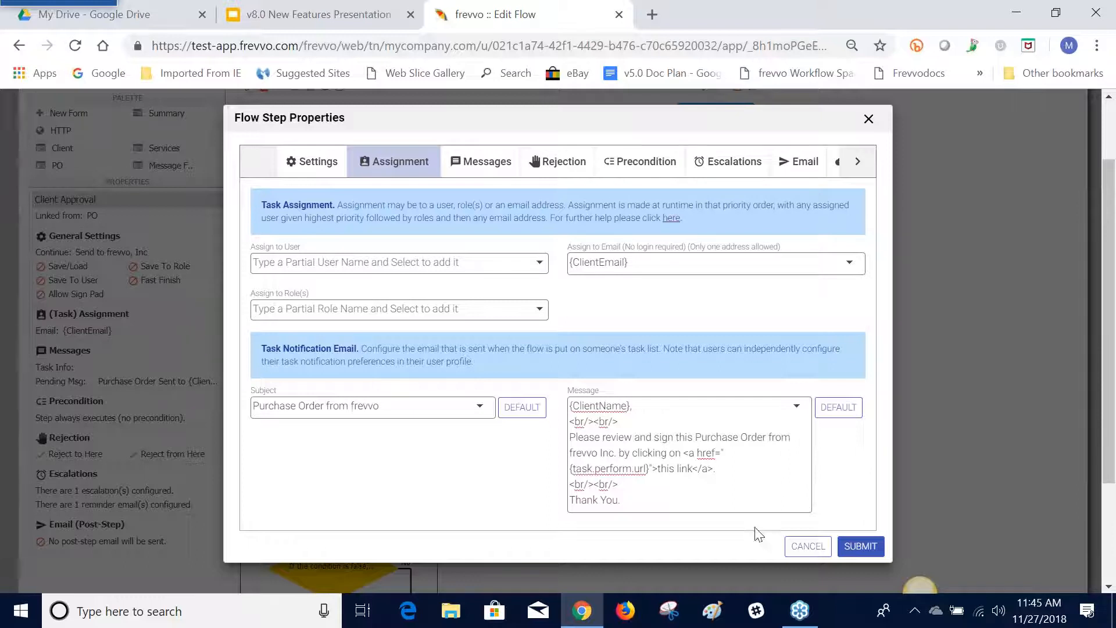
pyautogui.click(808, 546)
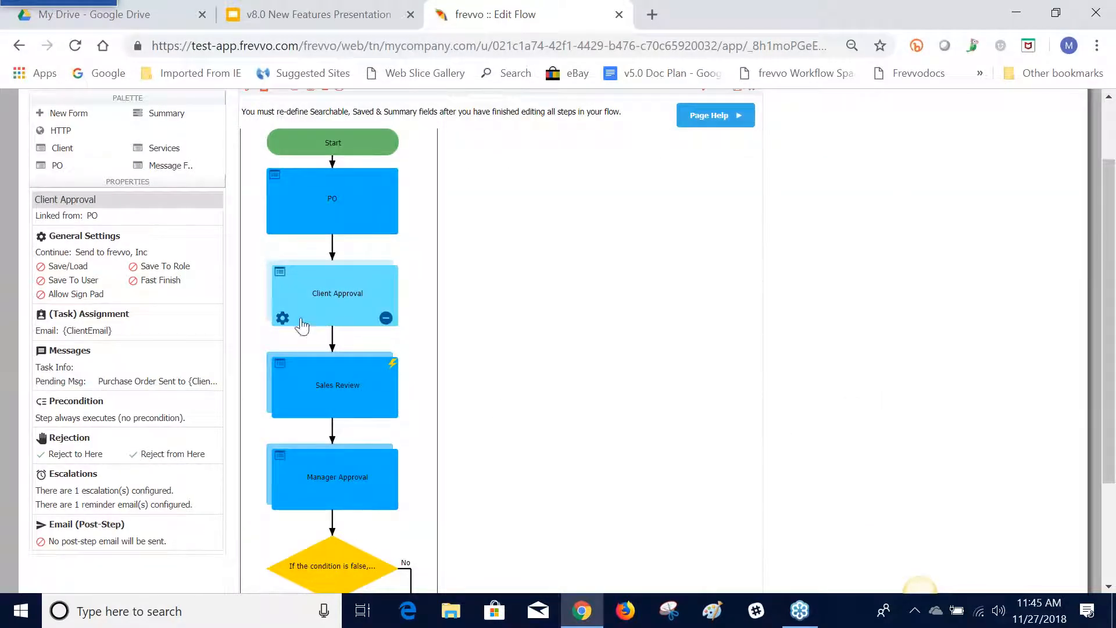
# Review the Client Approval step's general, assignment, messages, rejection and precondition settings, submitting the wizard without any edits
pyautogui.click(199, 282)
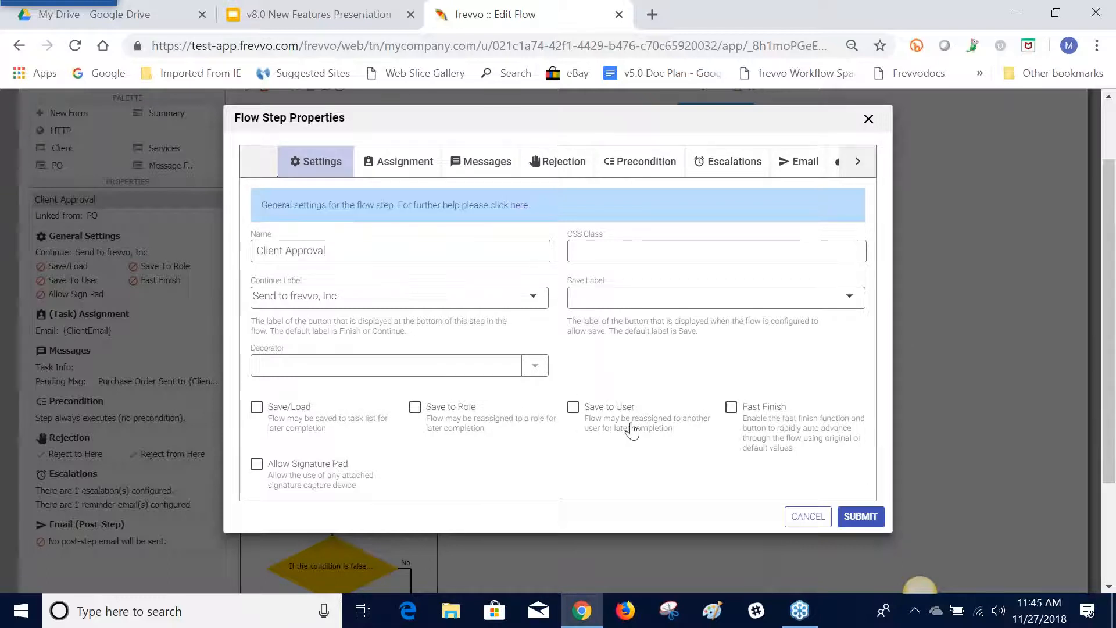
pyautogui.click(864, 520)
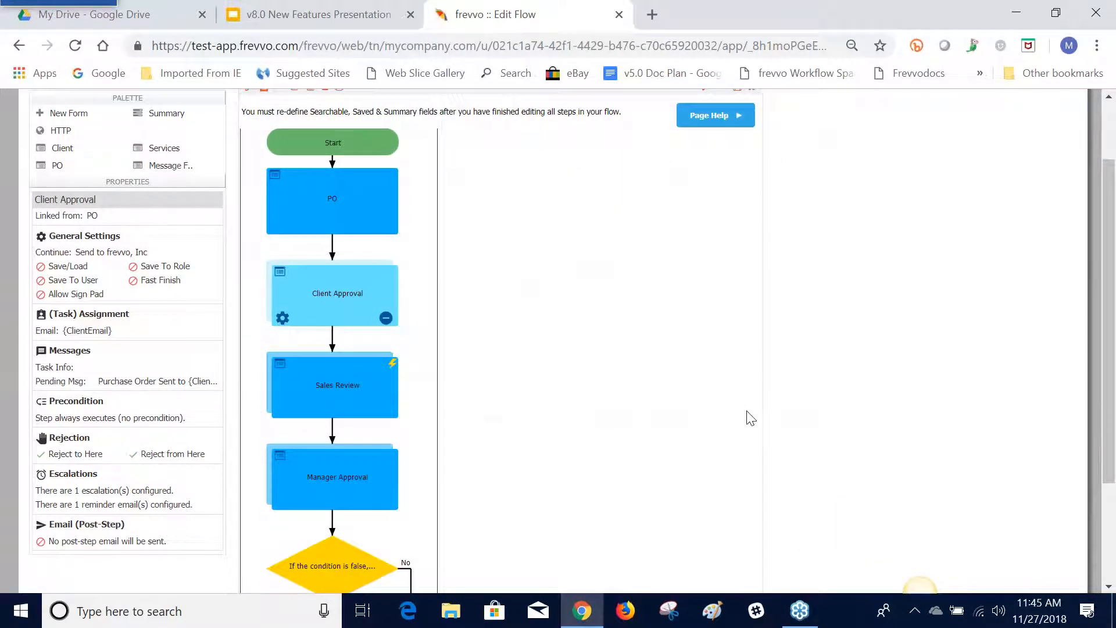
pyautogui.click(283, 319)
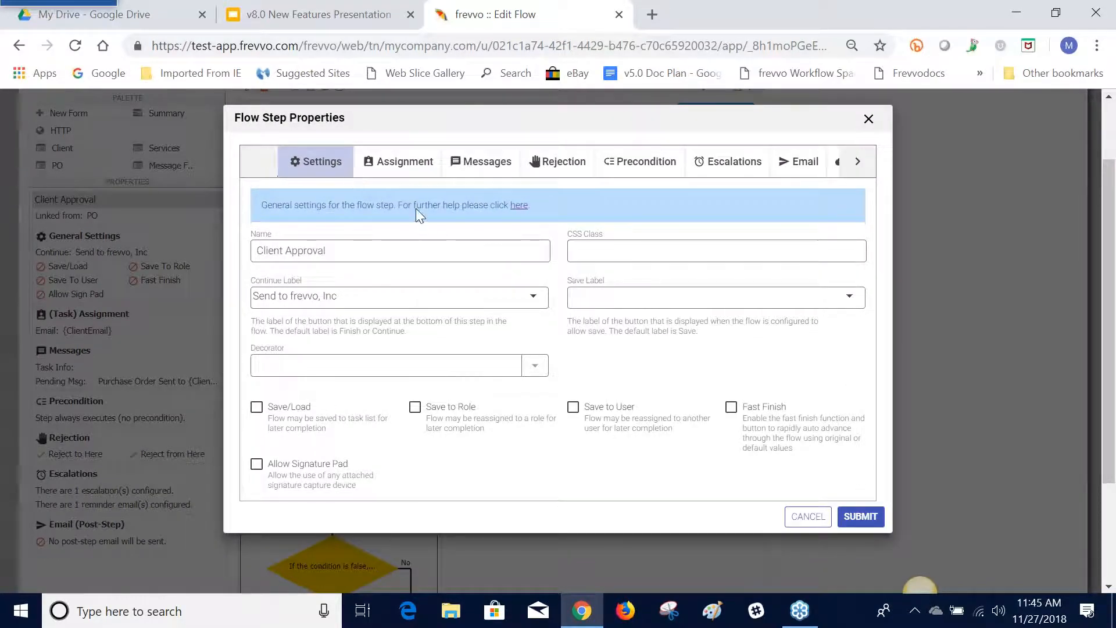
pyautogui.click(410, 166)
pyautogui.click(466, 164)
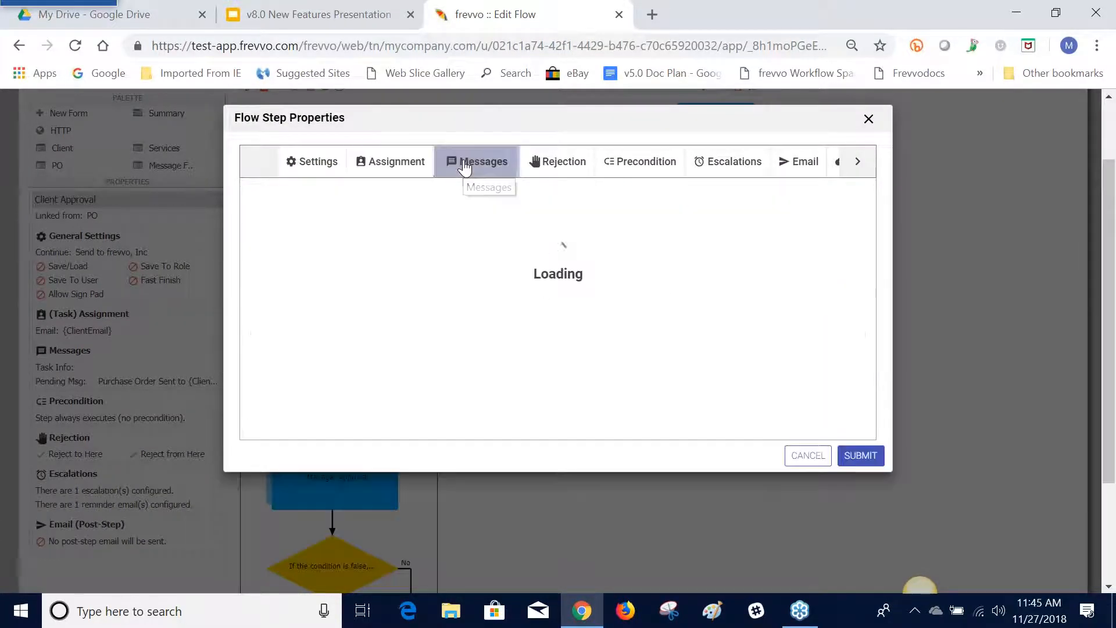
pyautogui.click(557, 163)
pyautogui.click(643, 166)
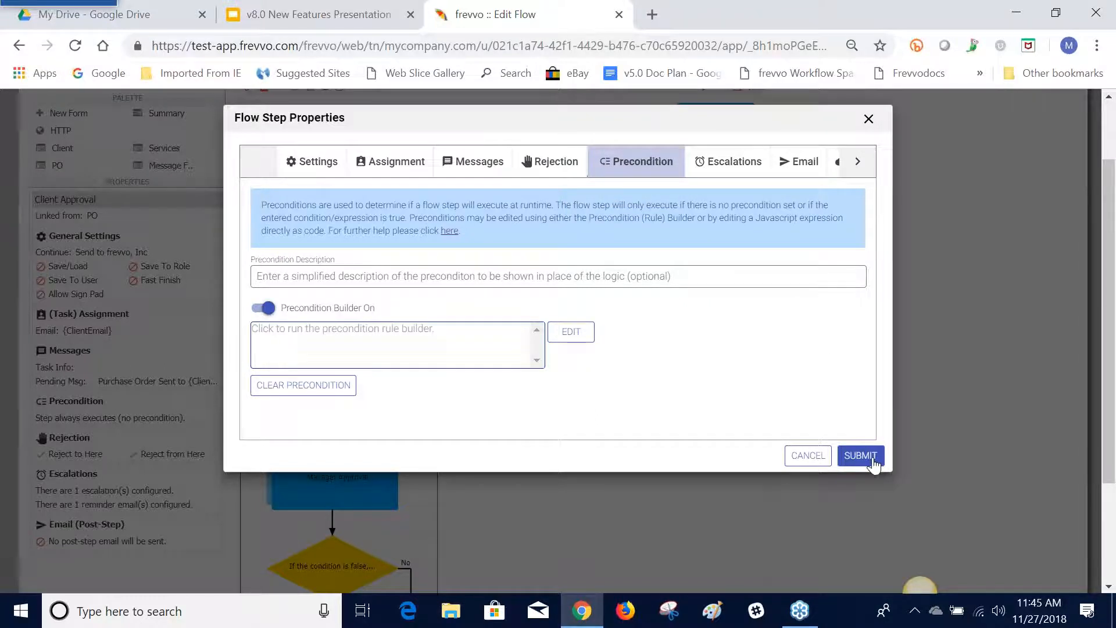
pyautogui.click(855, 455)
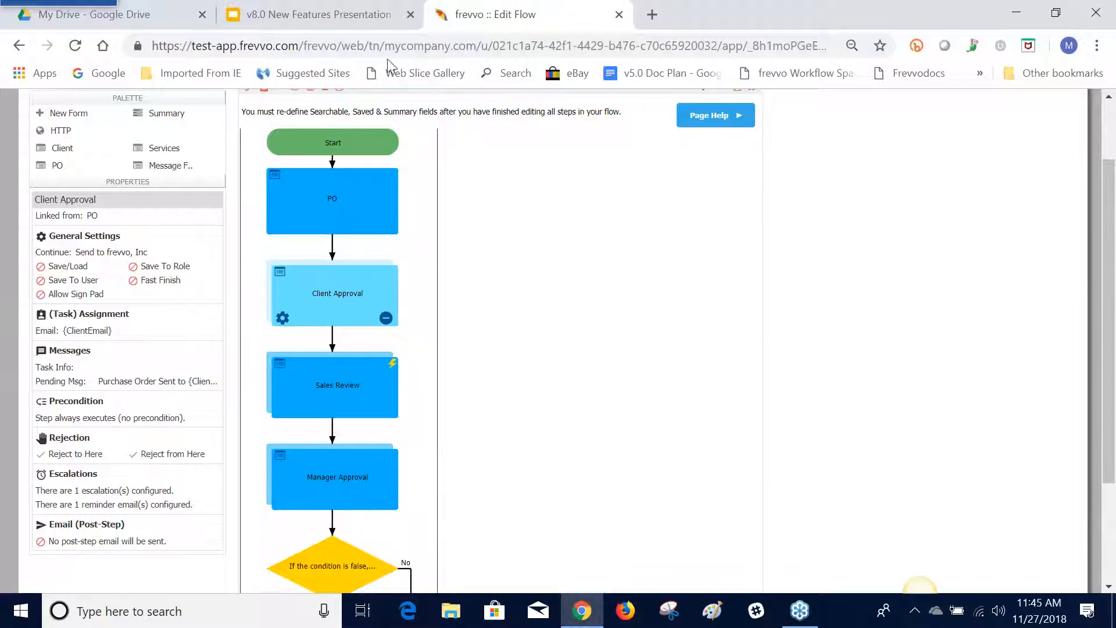
# Close the Copy of Purchase Order Workflow - Simple Anonymous flow without saving and switch to the v8.0 New Features Presentation
pyautogui.scroll(2, 668, 198)
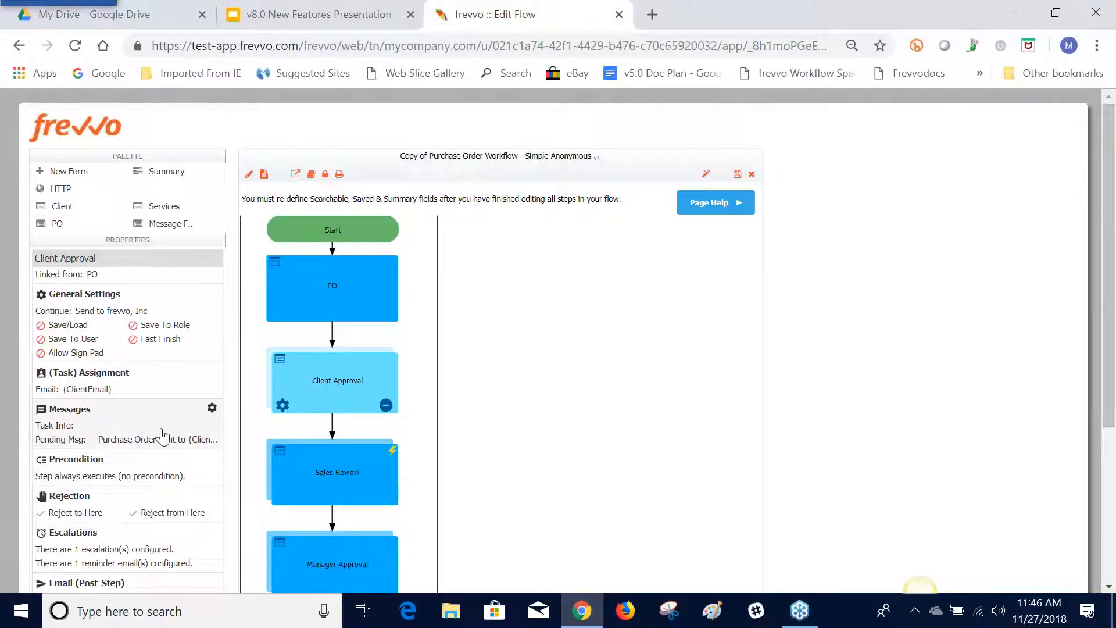
pyautogui.click(752, 174)
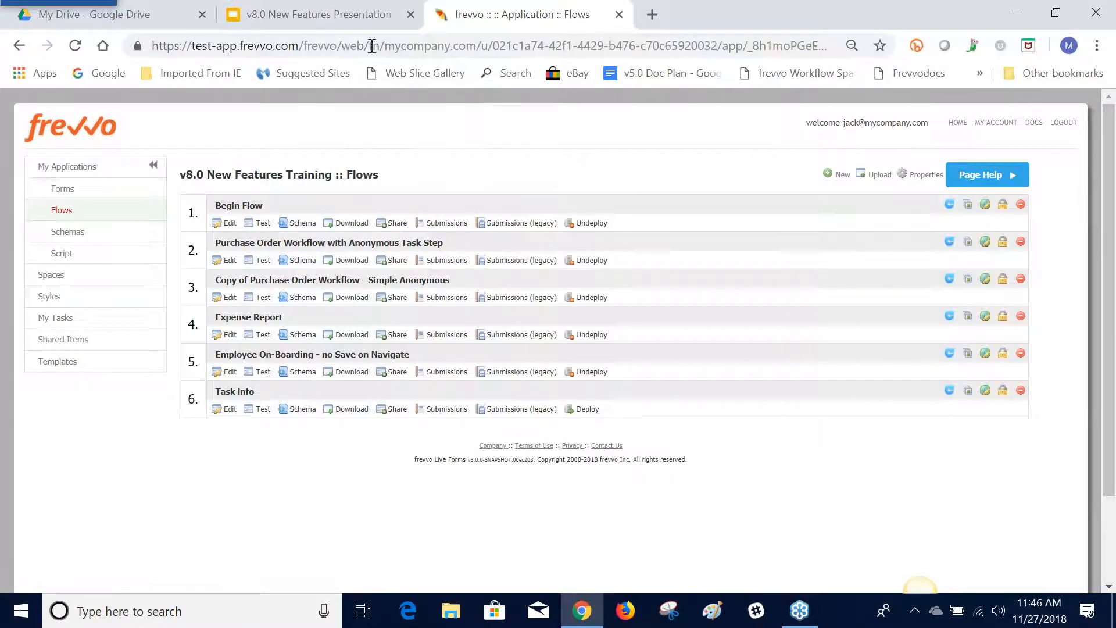
pyautogui.click(351, 23)
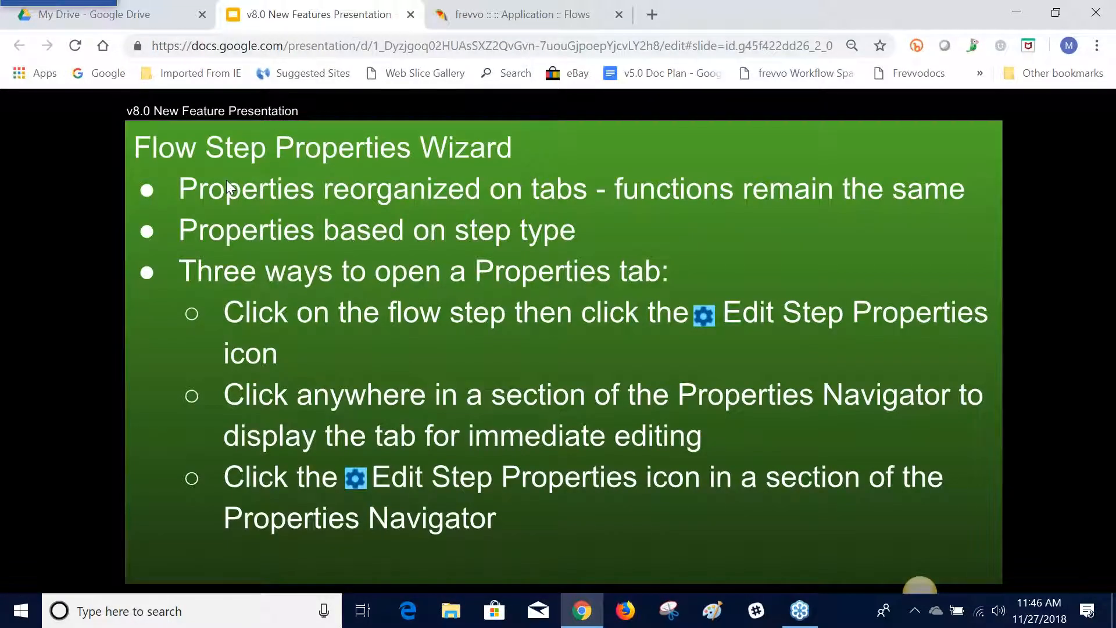
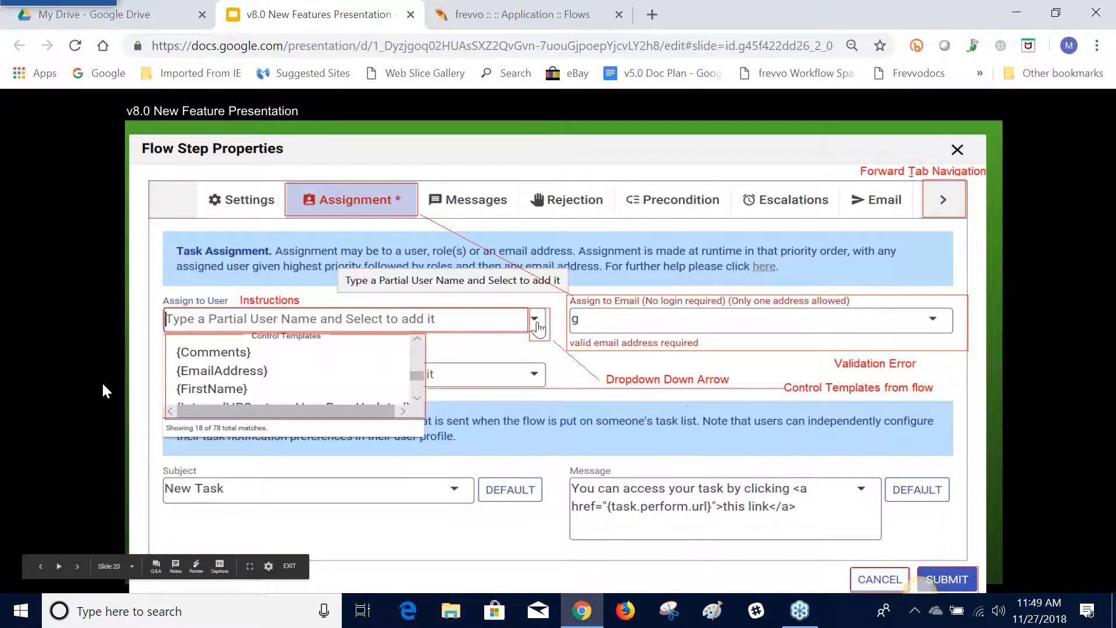
# Switch to frevvo, open the Copy of Purchase Order Workflow - Simple Anonymous flow for editing, and open the Manager Approval step's properties
pyautogui.click(78, 567)
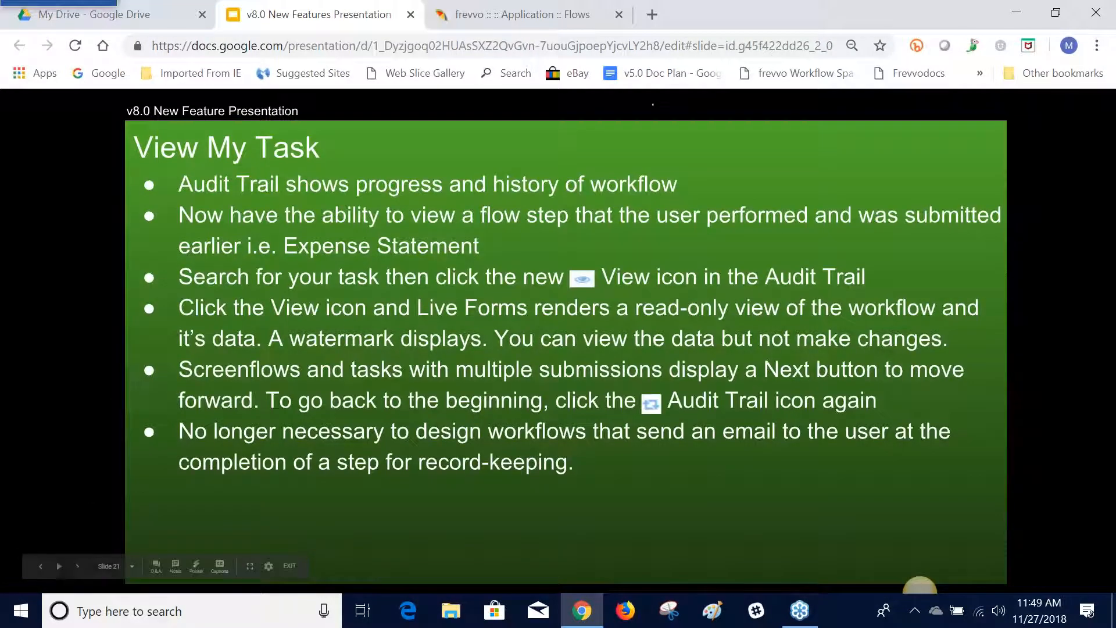
pyautogui.click(40, 566)
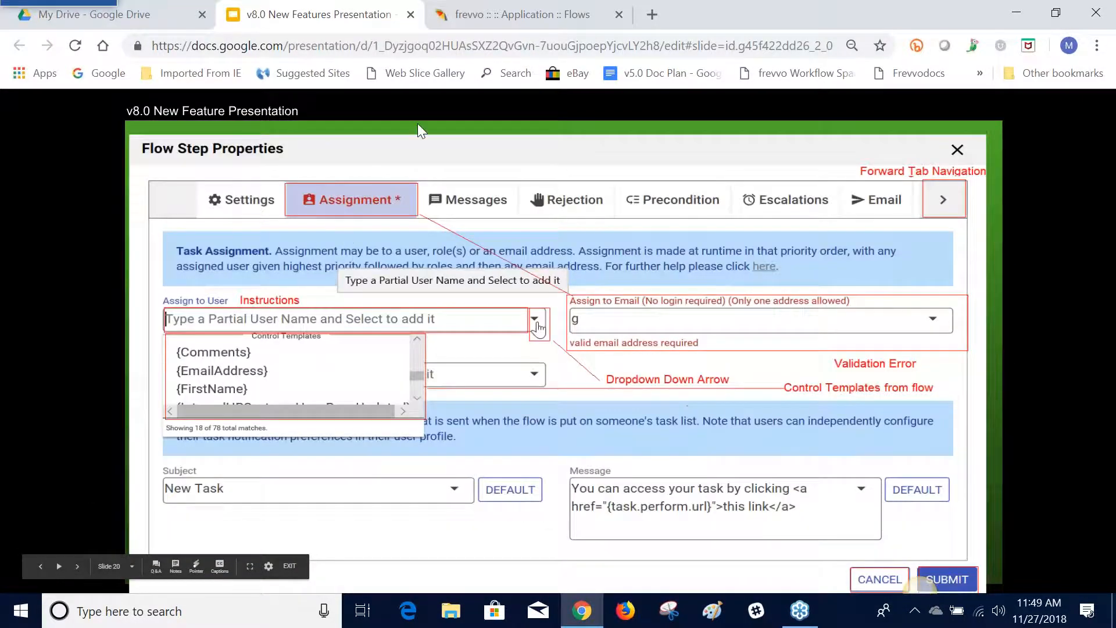
pyautogui.click(518, 18)
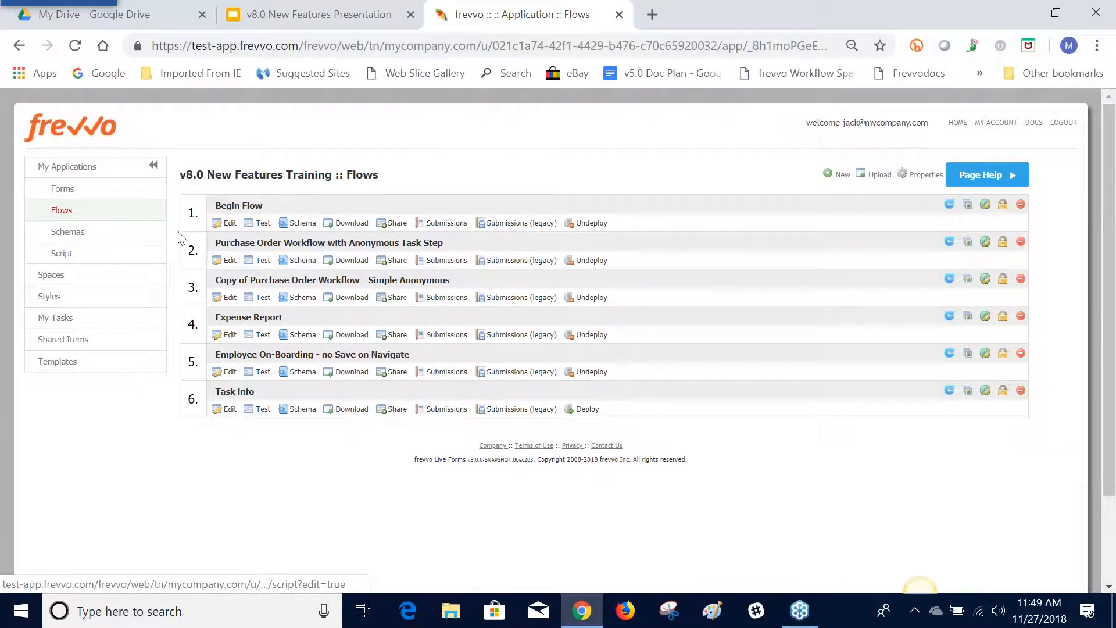
pyautogui.click(228, 298)
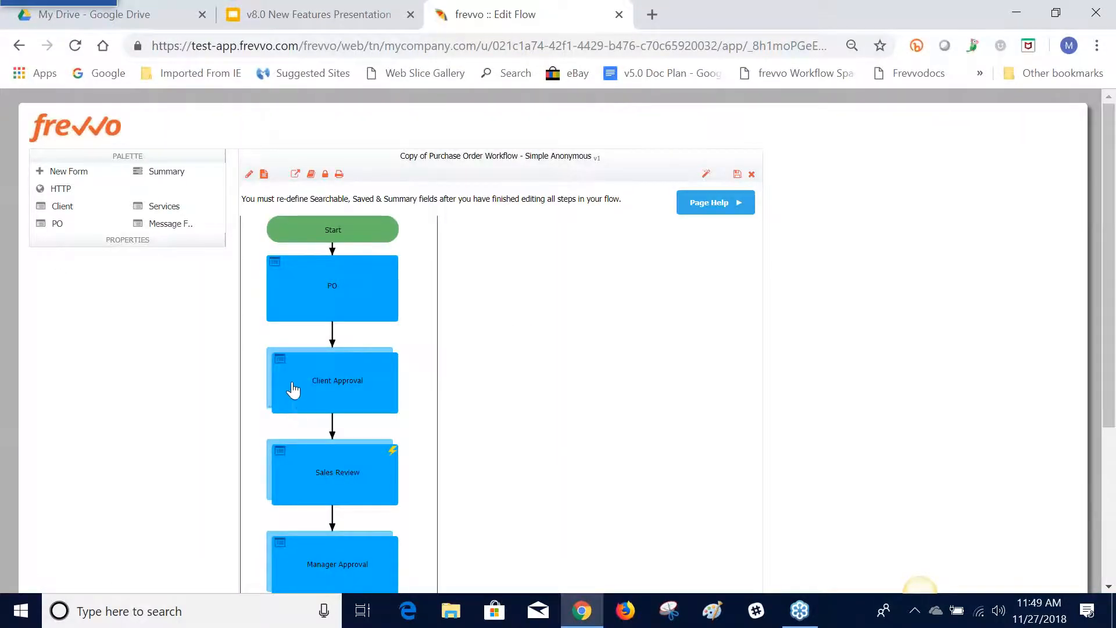
pyautogui.scroll(-3, 292, 386)
pyautogui.click(292, 411)
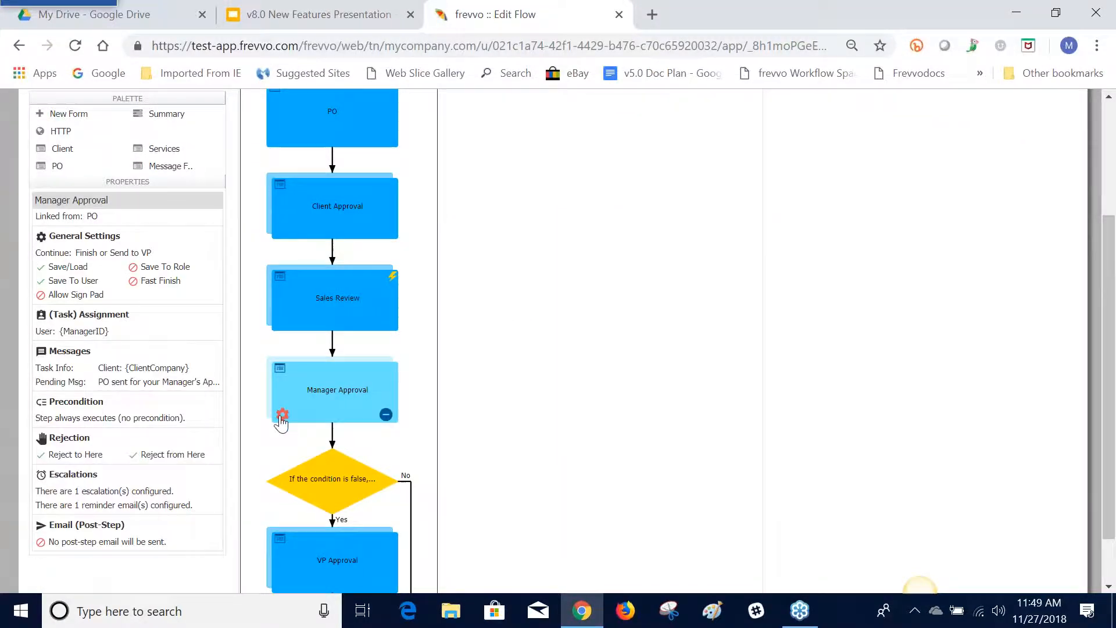
pyautogui.click(282, 414)
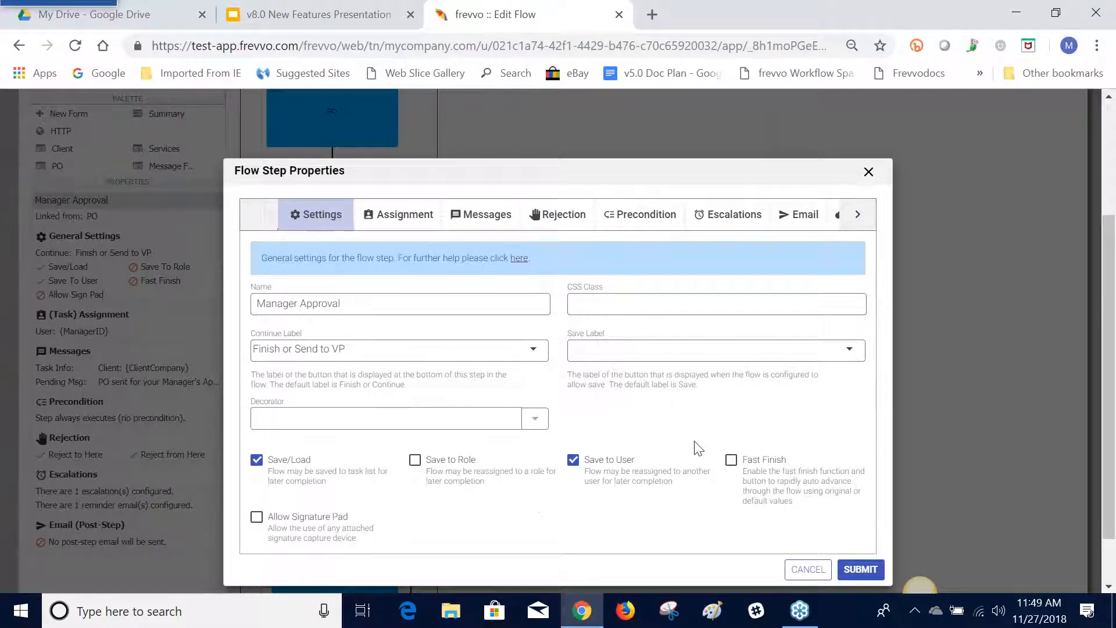
# Consult the help documentation for the step's general settings, and review the Manager Approval step's assignment and messages settings
pyautogui.click(520, 260)
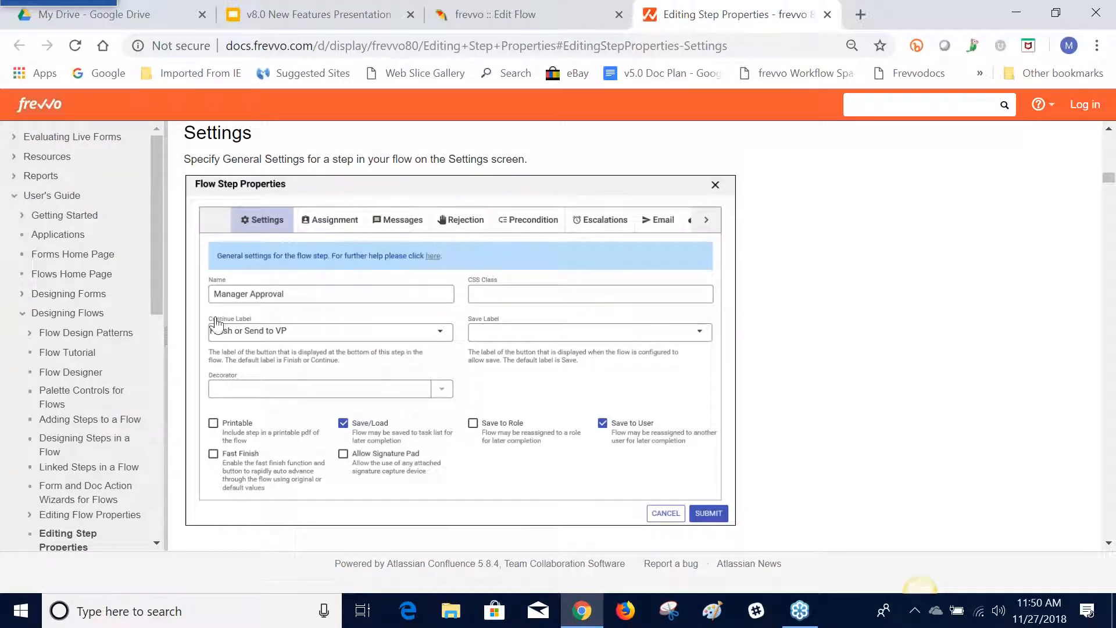
pyautogui.click(827, 14)
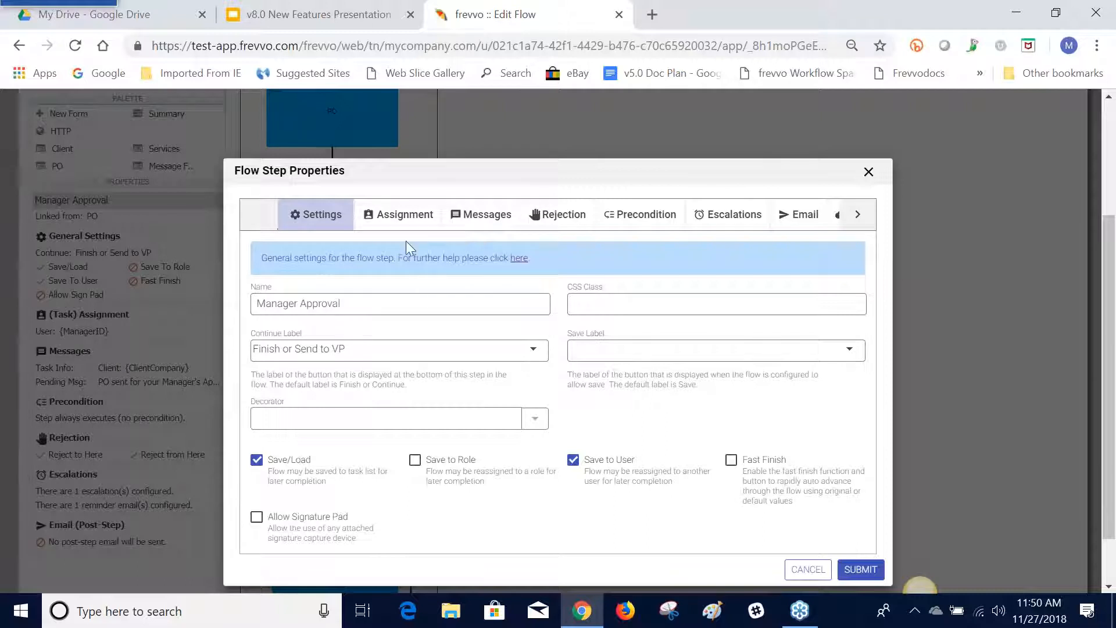
pyautogui.click(406, 218)
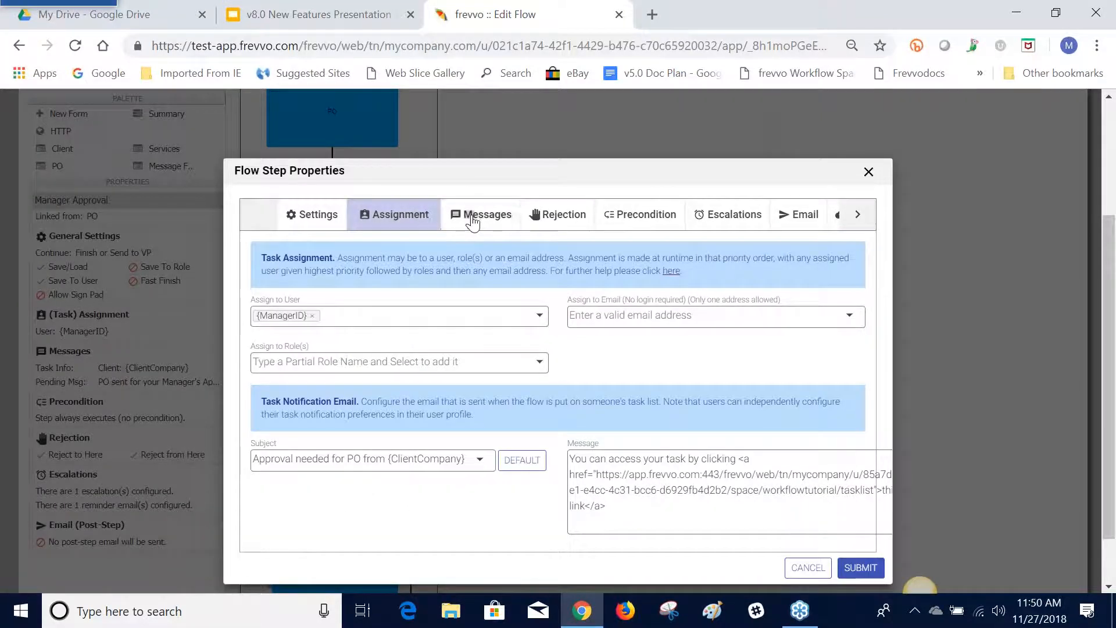
pyautogui.click(472, 221)
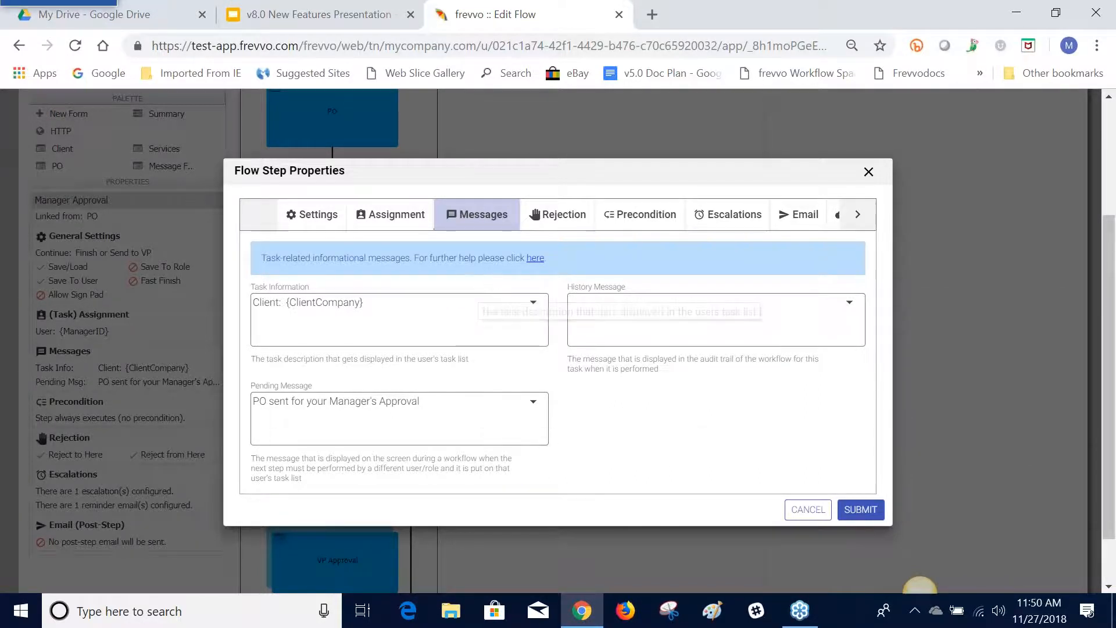
# Review the Manager Approval step's rejection settings, switching Reject from Here off and on and browsing the control templates for the rejection message
pyautogui.click(557, 216)
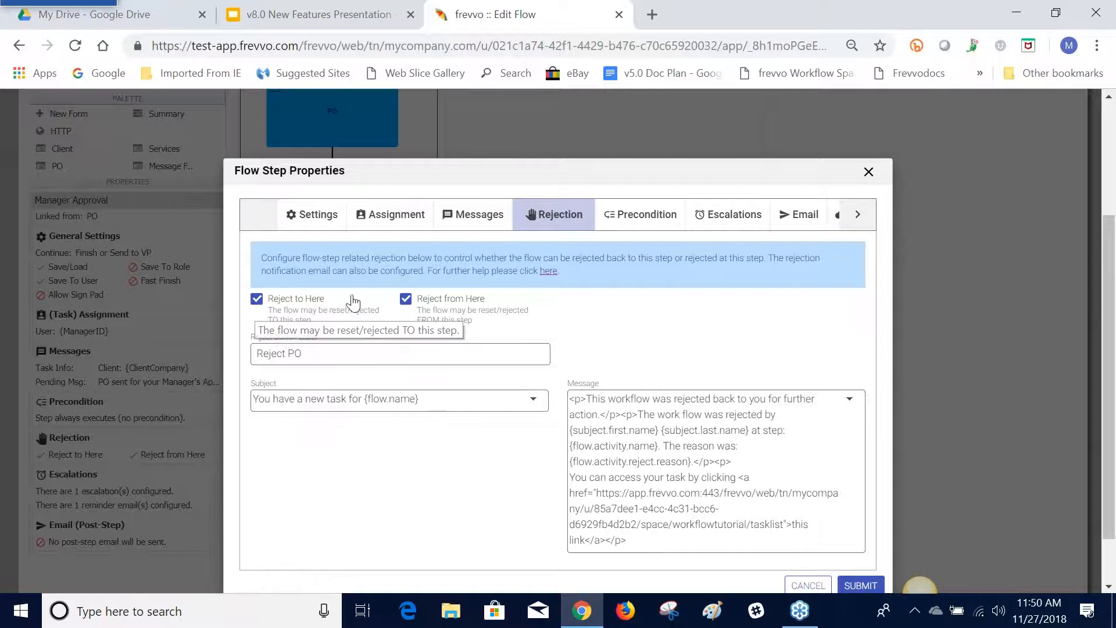
pyautogui.click(405, 299)
pyautogui.click(405, 299)
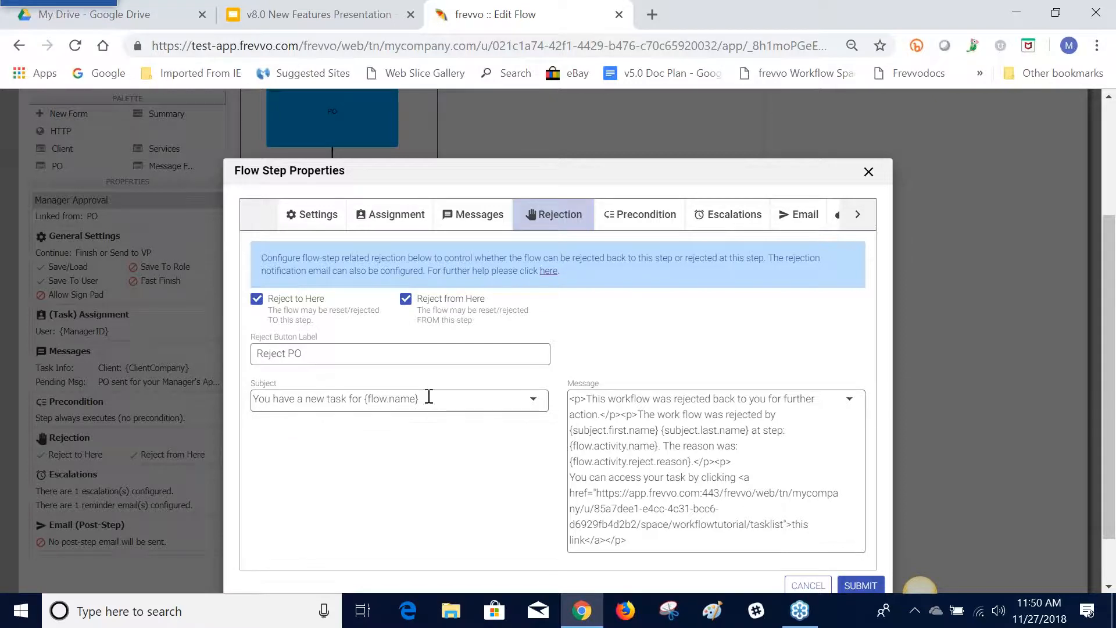
pyautogui.click(849, 400)
pyautogui.scroll(-5, 875, 430)
pyautogui.scroll(8, 875, 429)
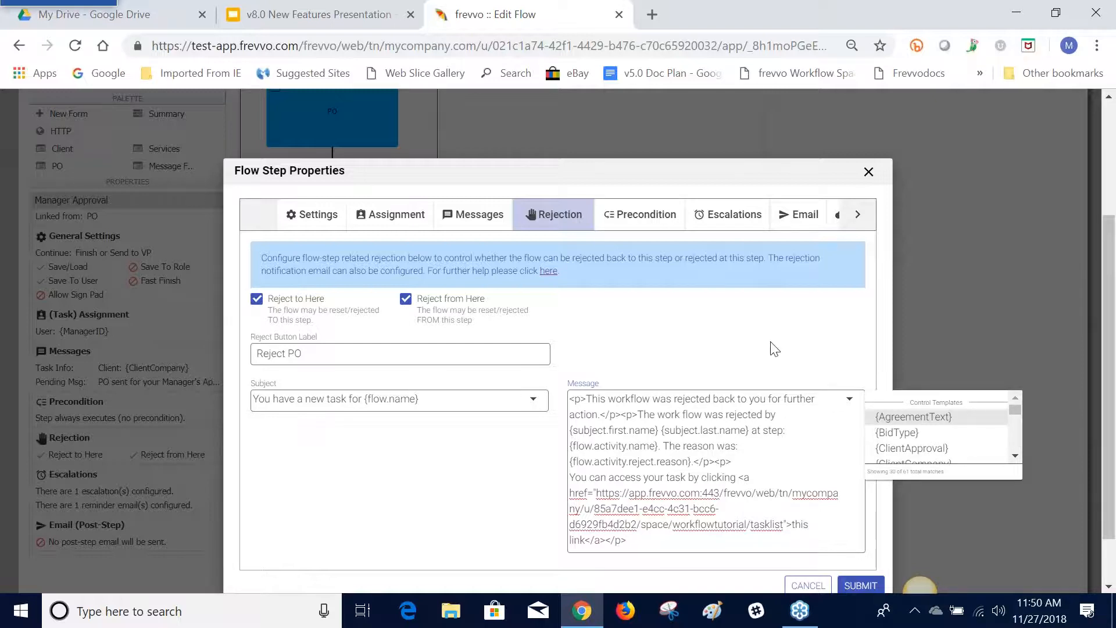
pyautogui.click(751, 326)
# Review the Manager Approval step's precondition settings, switching from the Precondition Builder to the code editor and back
pyautogui.click(635, 224)
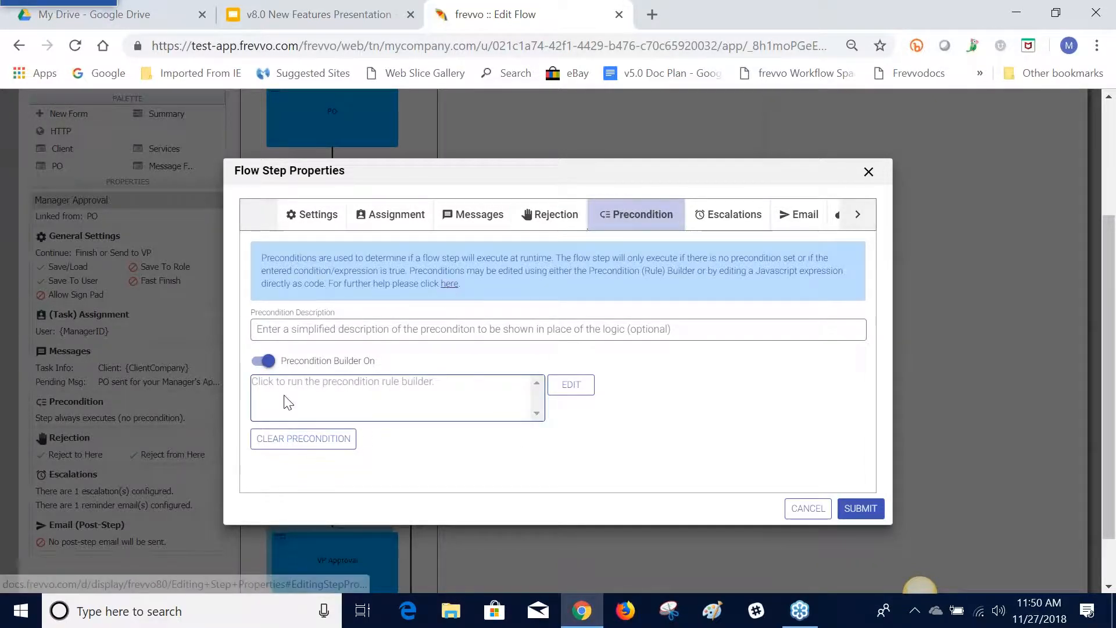
pyautogui.click(258, 363)
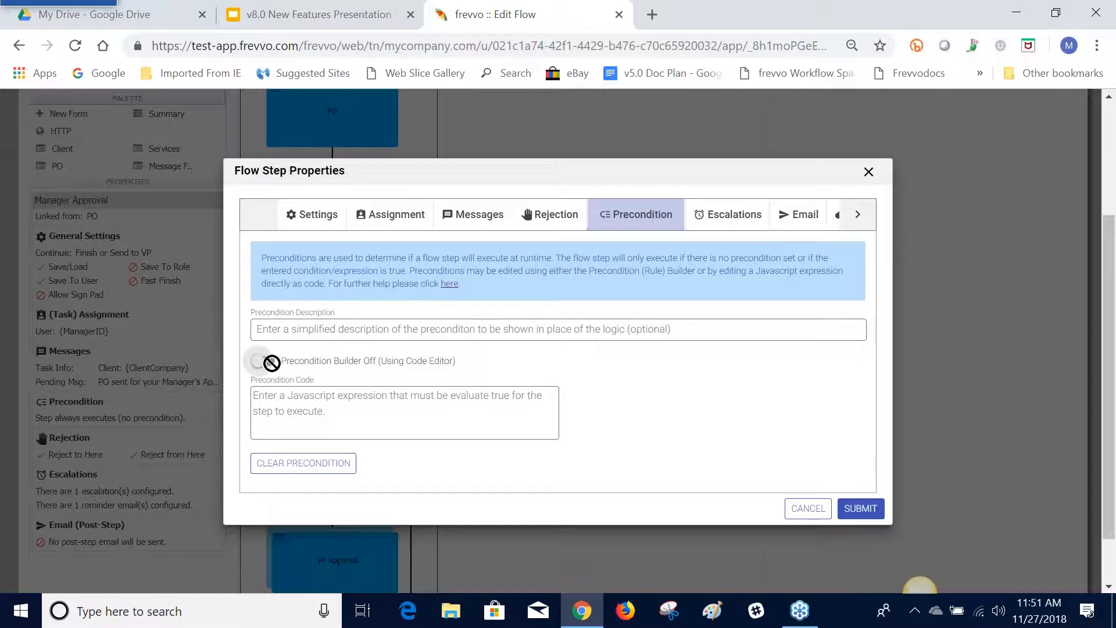
pyautogui.click(266, 363)
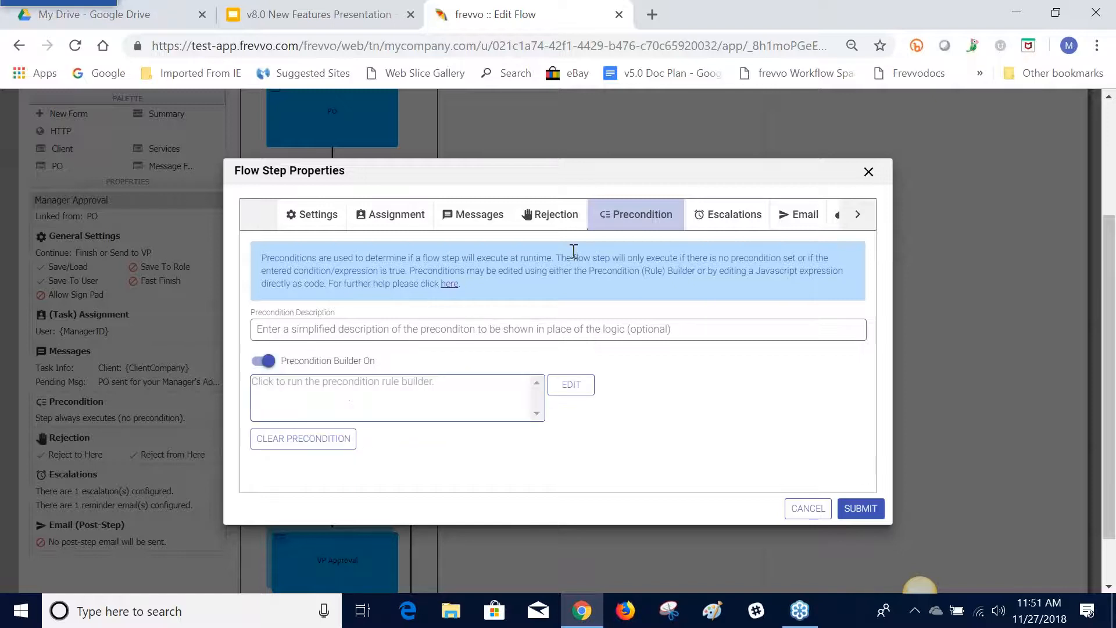
# Expand the Manager Approval step's existing escalation and review its condition, action, notifications and reminders
pyautogui.click(709, 221)
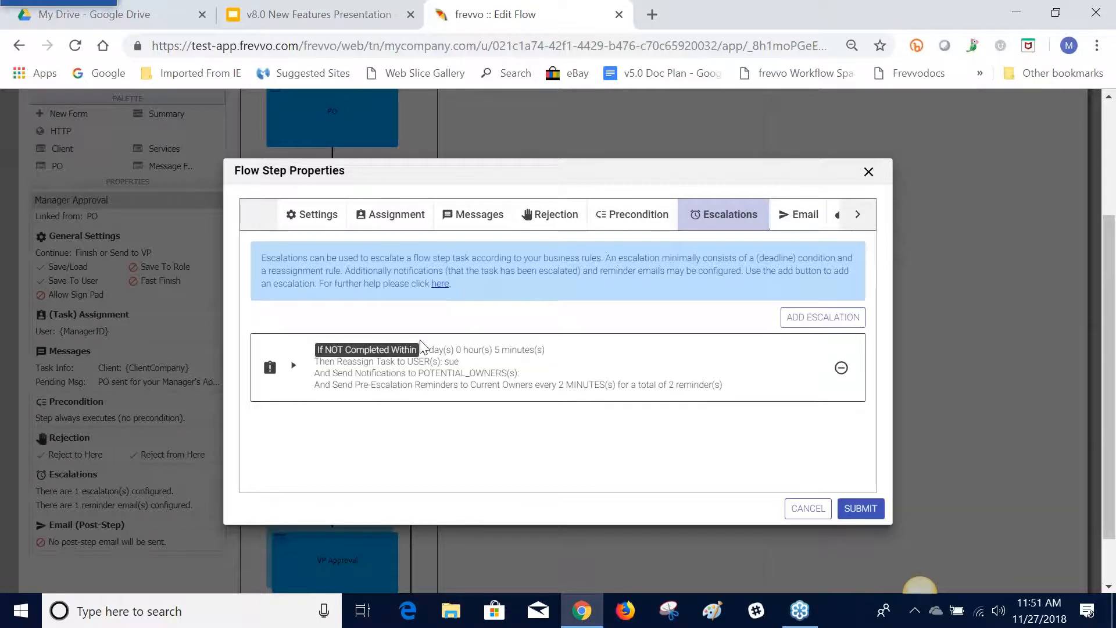
pyautogui.click(294, 366)
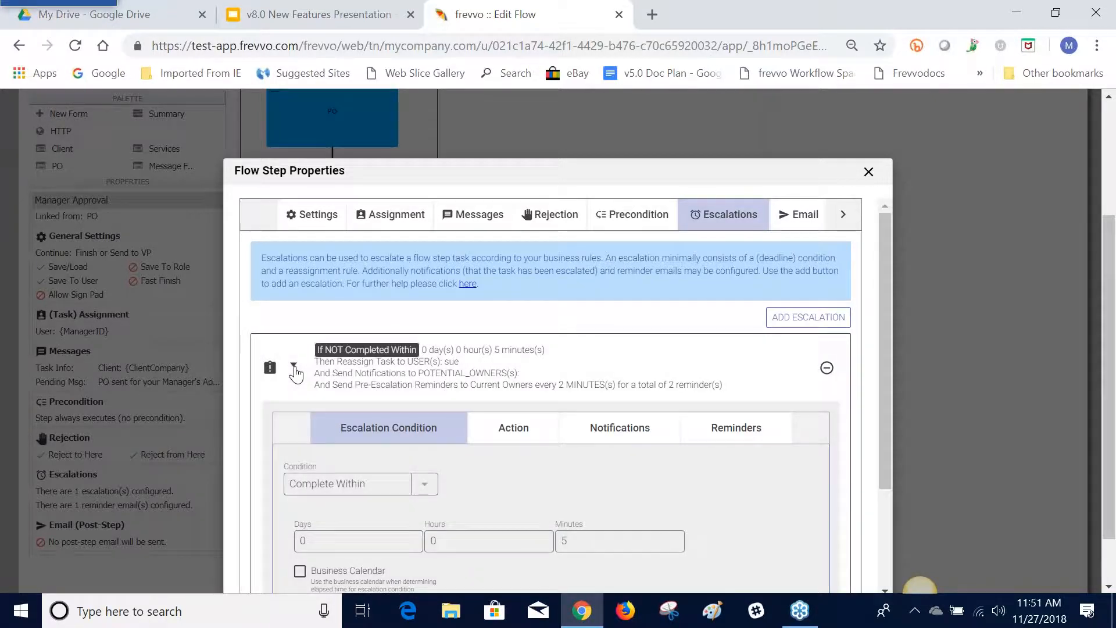
pyautogui.scroll(-1, 596, 448)
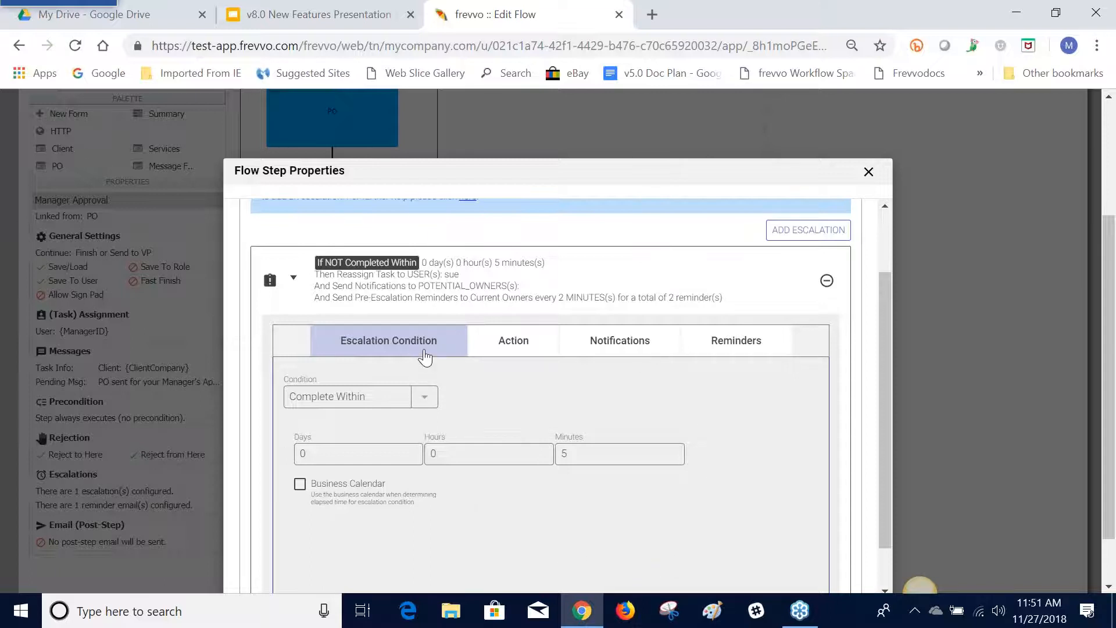
pyautogui.click(517, 348)
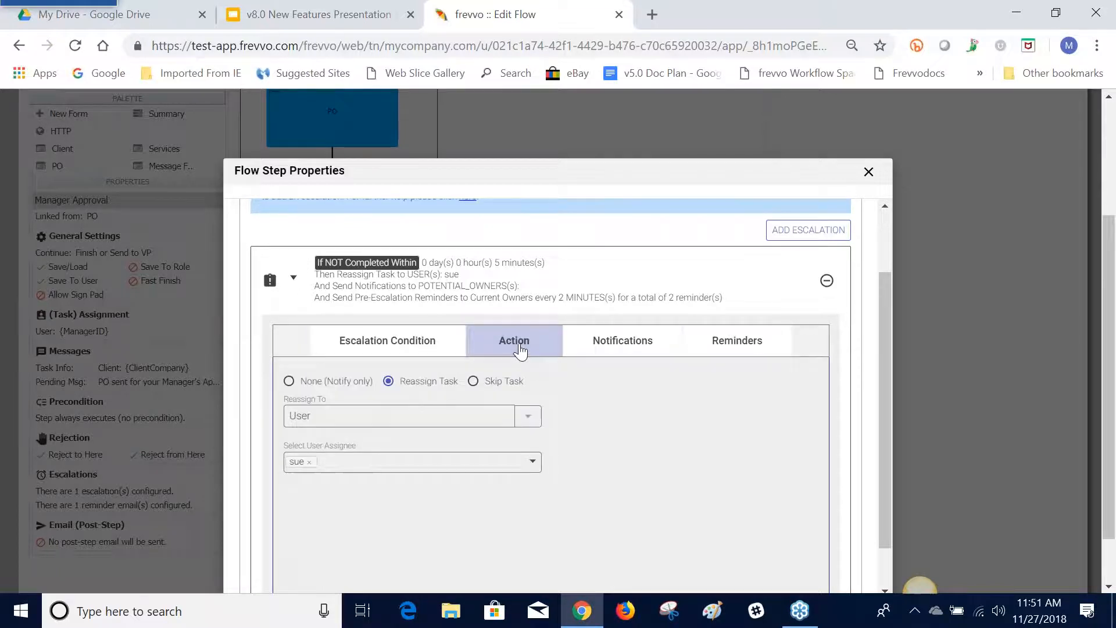
pyautogui.click(620, 353)
pyautogui.click(725, 349)
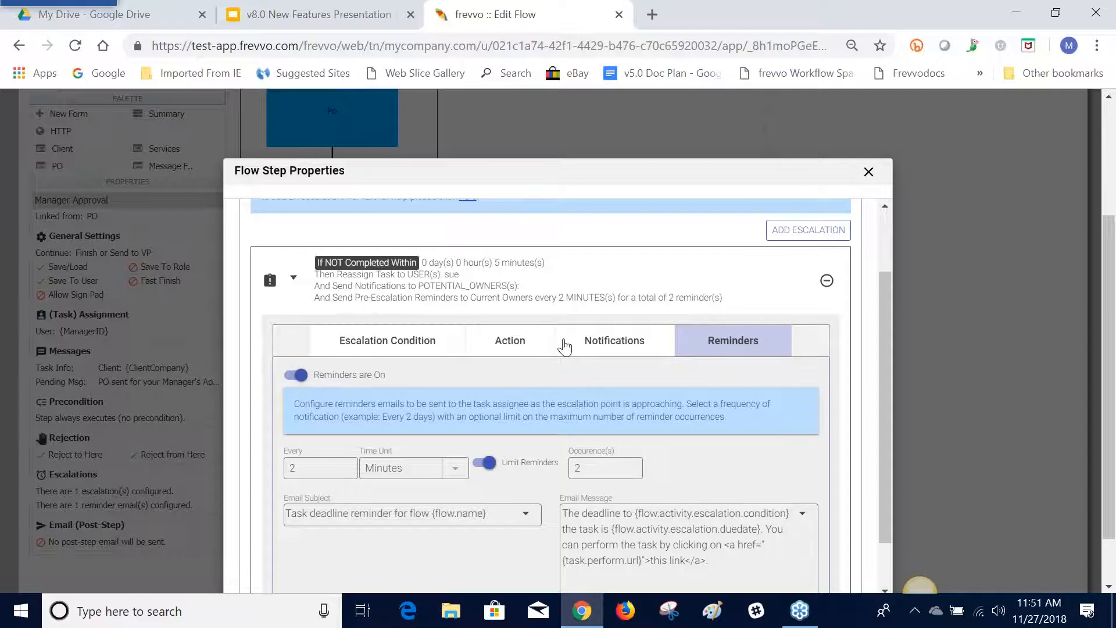
# Switch the escalation's notifications off and on again, check its reminders, and discard the pending Manager Approval step changes
pyautogui.click(588, 343)
pyautogui.click(300, 391)
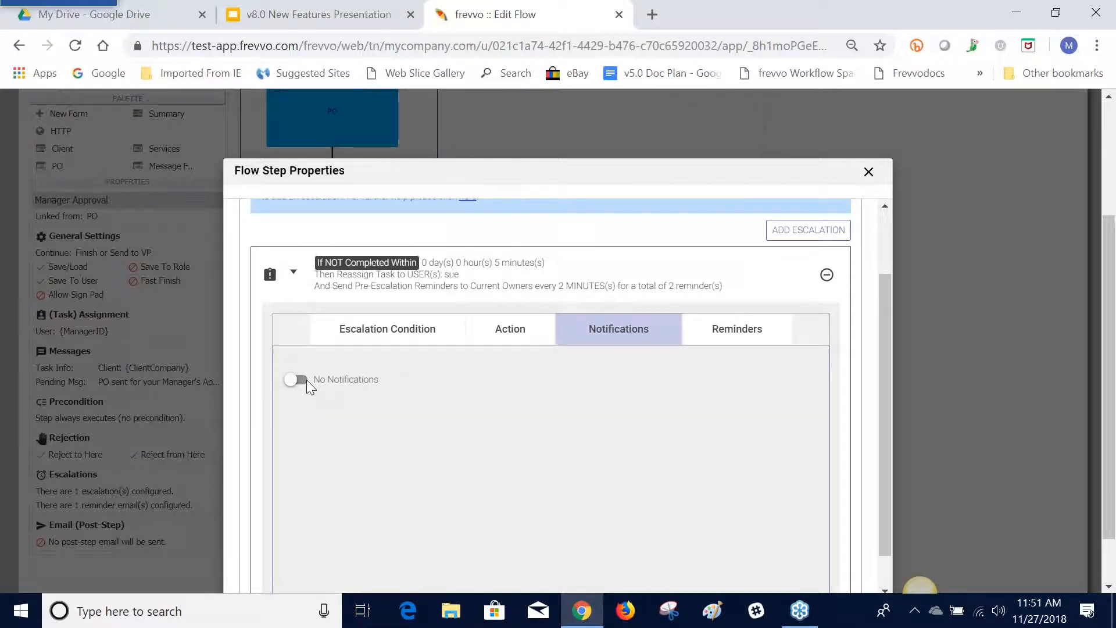
pyautogui.click(299, 379)
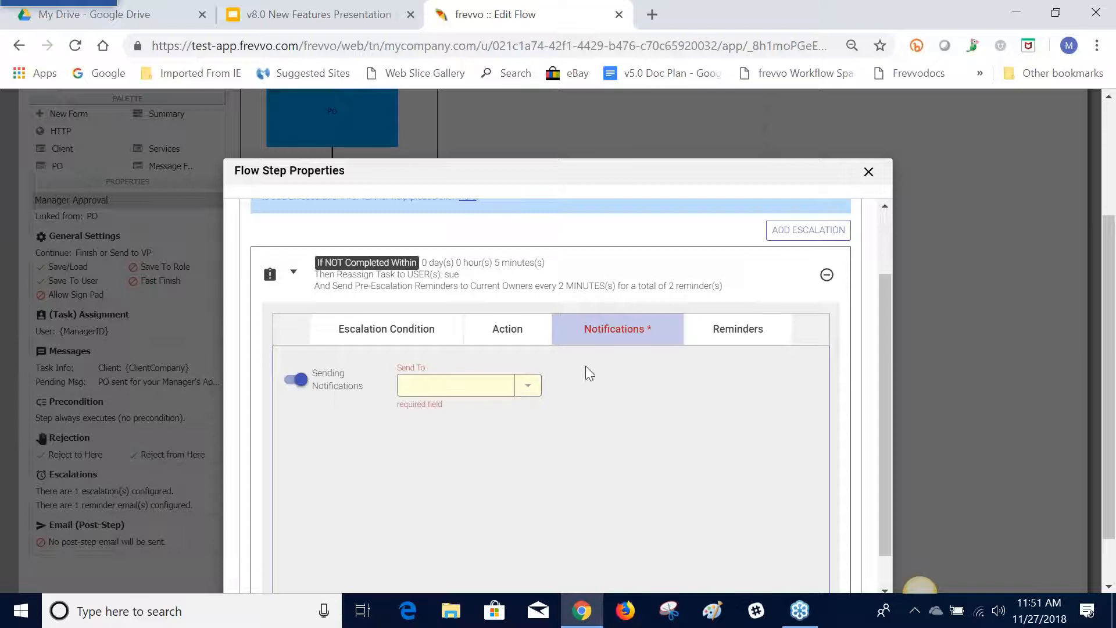
pyautogui.click(616, 329)
pyautogui.click(711, 333)
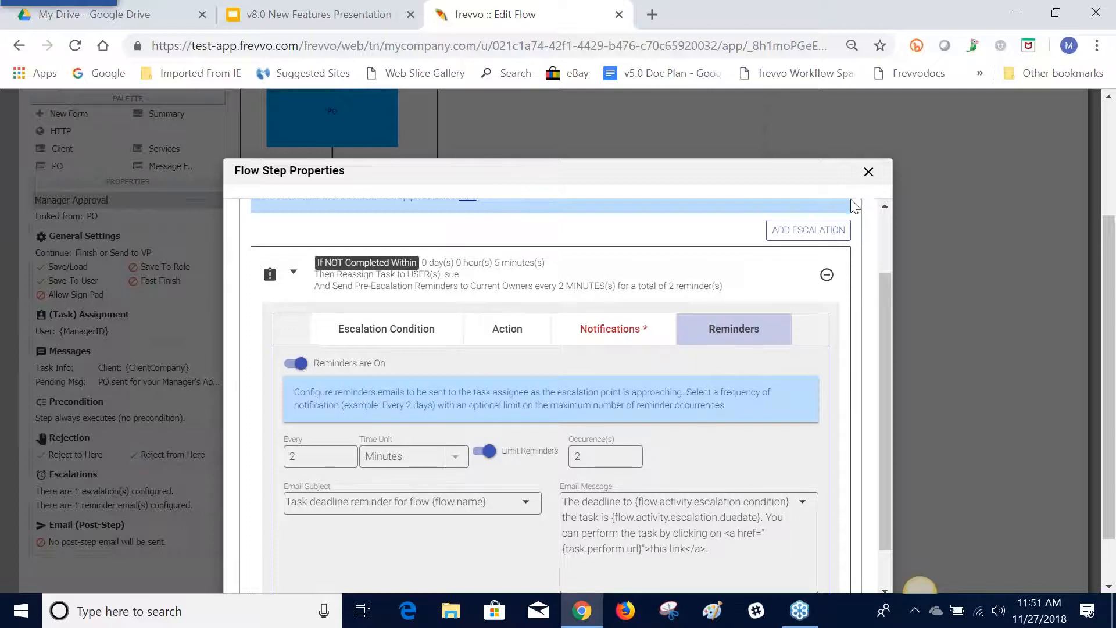
pyautogui.moveTo(1109, 364); pyautogui.dragTo(1109, 373)
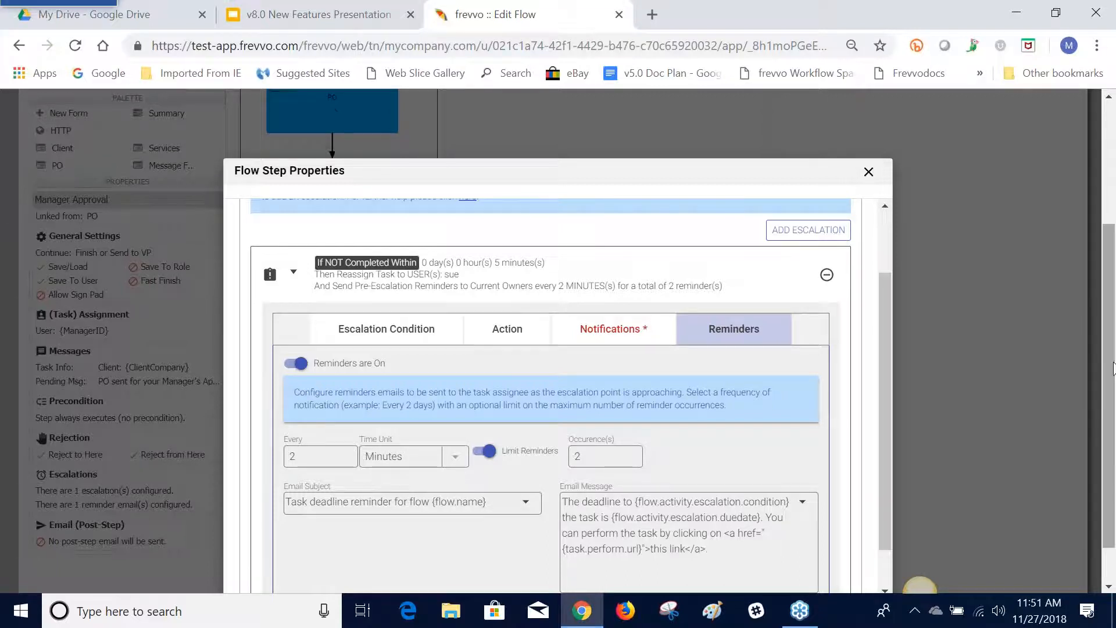
pyautogui.click(868, 172)
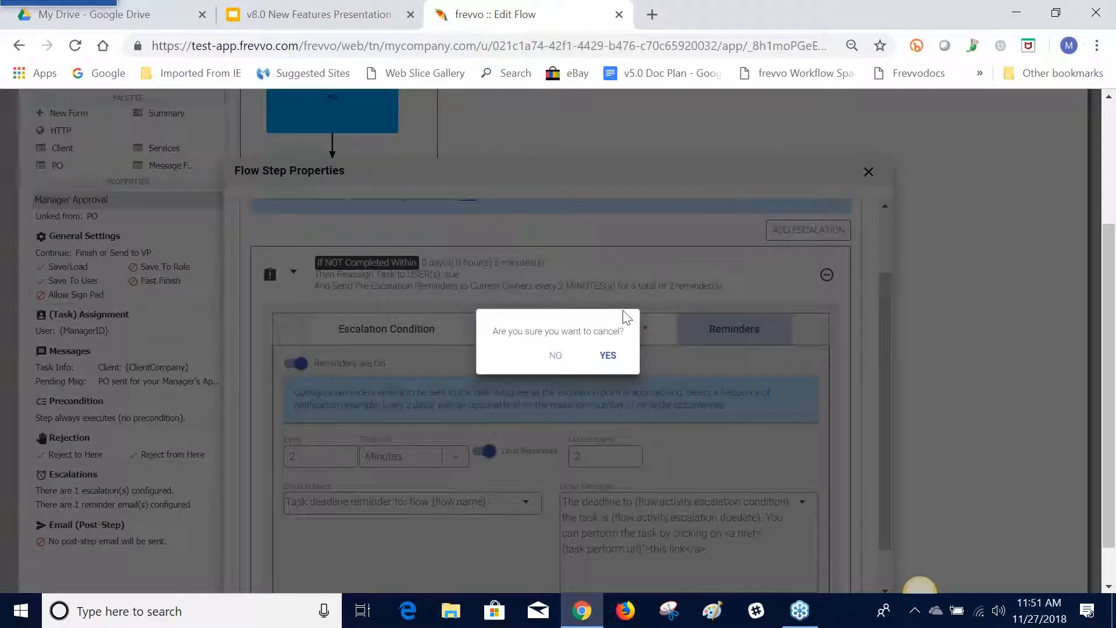
pyautogui.click(608, 356)
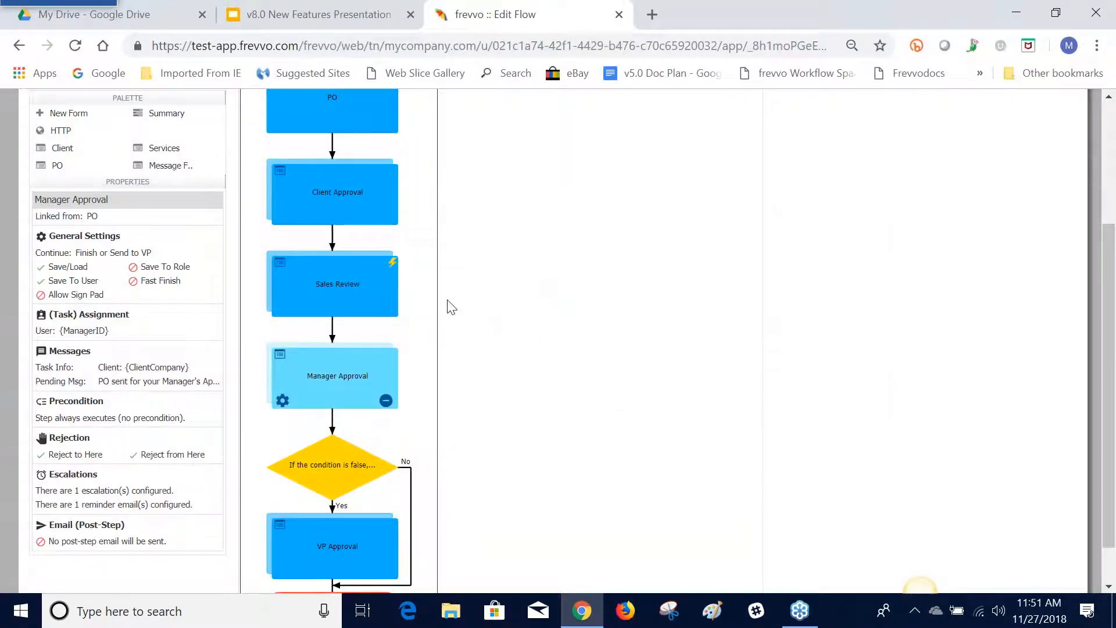
# Open the Client Approval step's properties and examine its post-step email settings by switching Send Email on and off
pyautogui.click(341, 223)
pyautogui.click(283, 217)
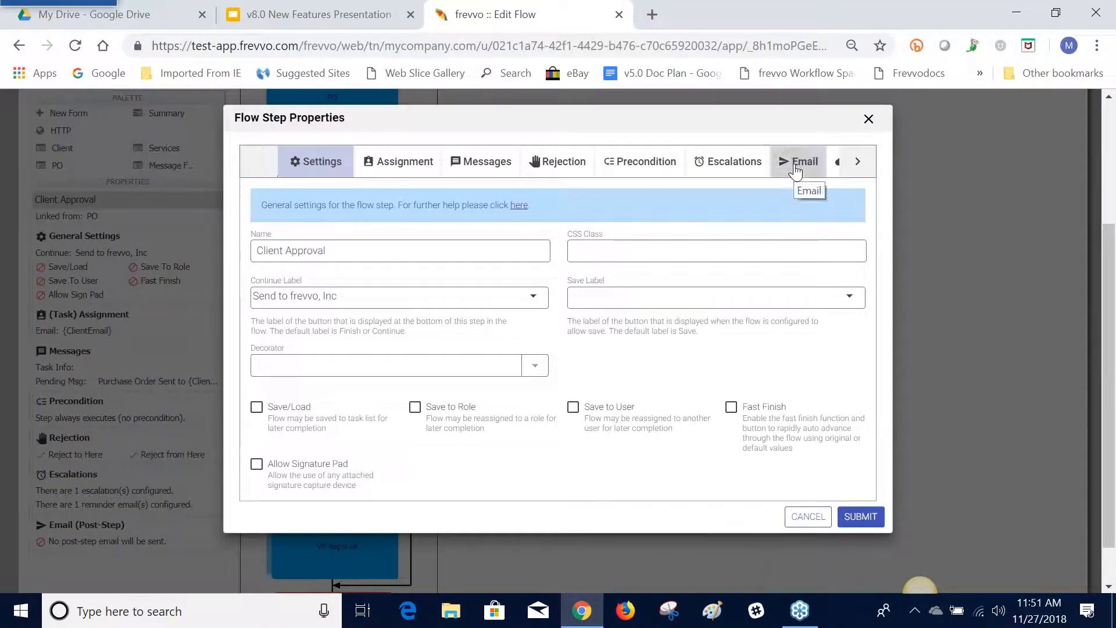
pyautogui.click(795, 169)
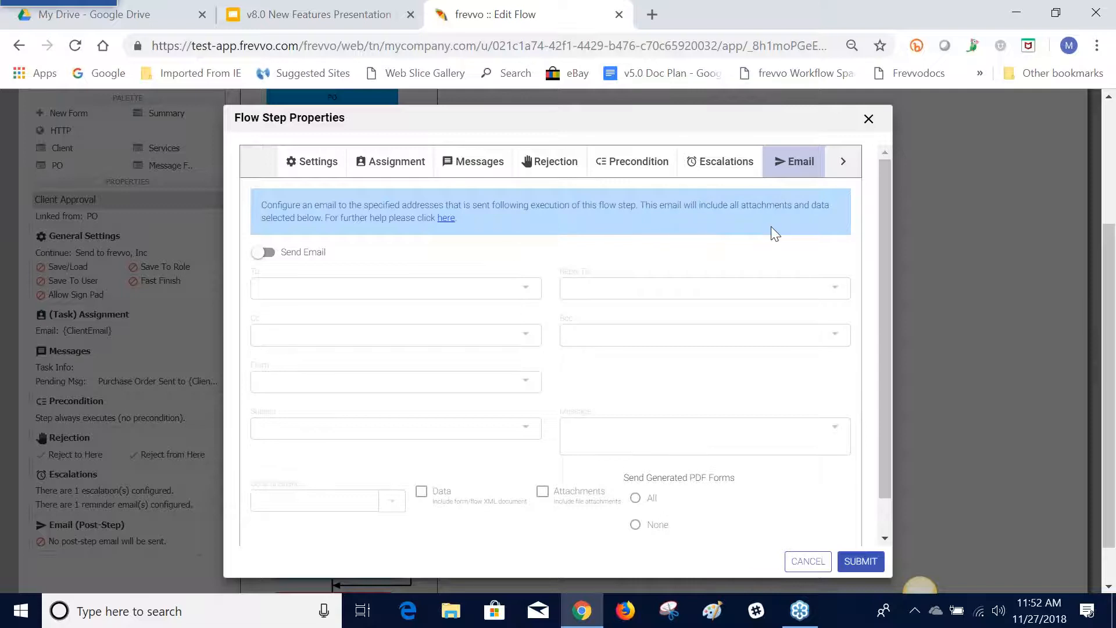
pyautogui.click(265, 255)
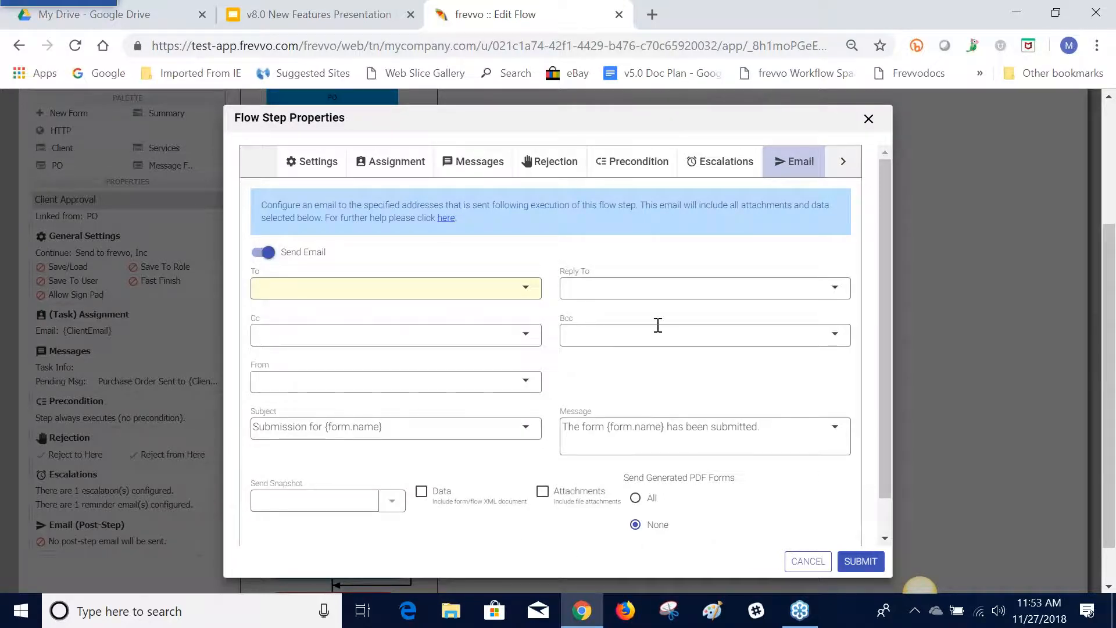
pyautogui.click(262, 253)
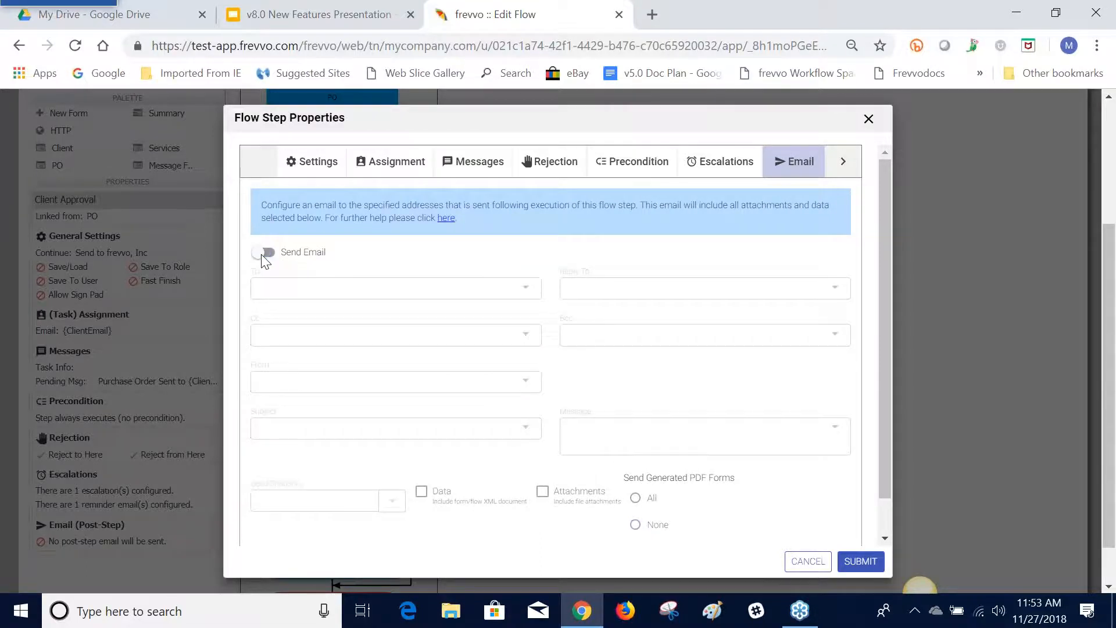
# Review the Client Approval step's Web Hook, Quick Approval and Geo Location settings, and submit the wizard without any edits
pyautogui.click(839, 170)
pyautogui.click(634, 166)
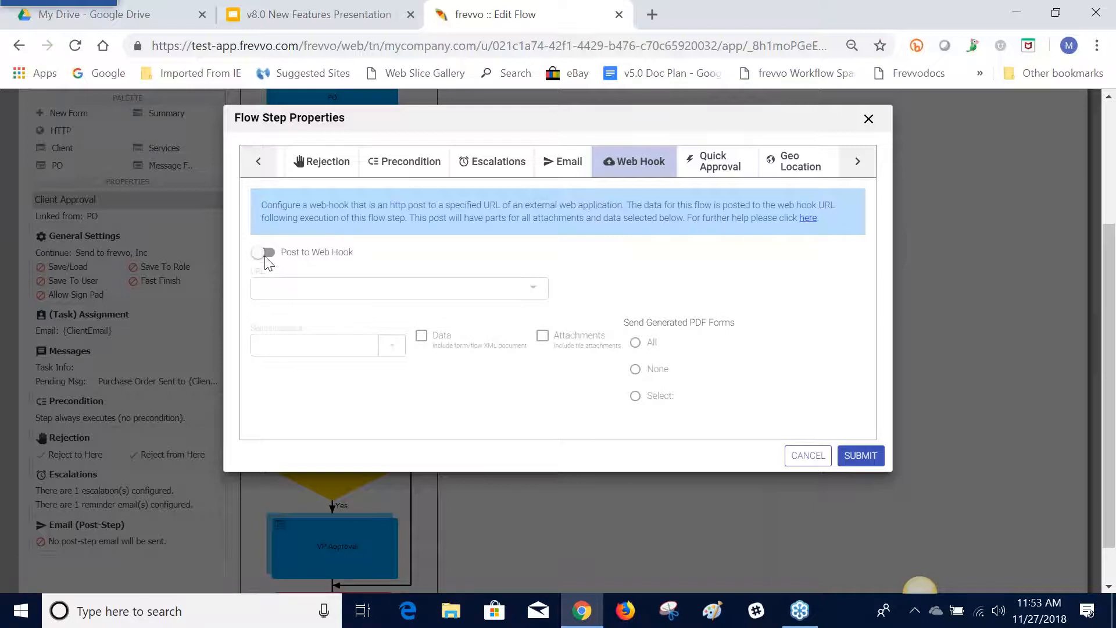
pyautogui.click(701, 181)
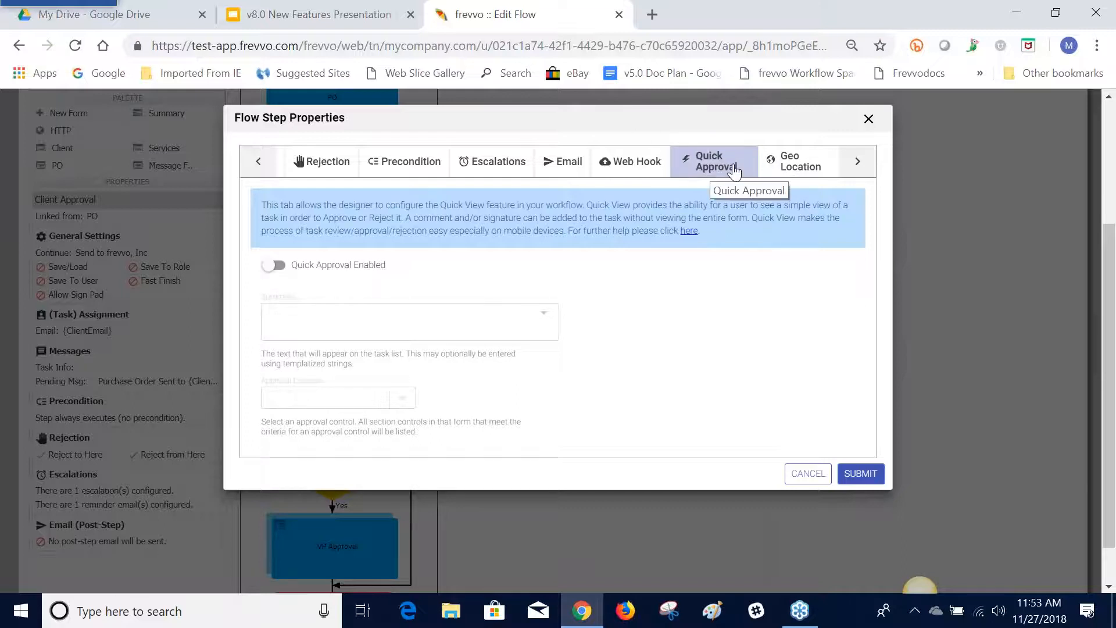
pyautogui.click(786, 165)
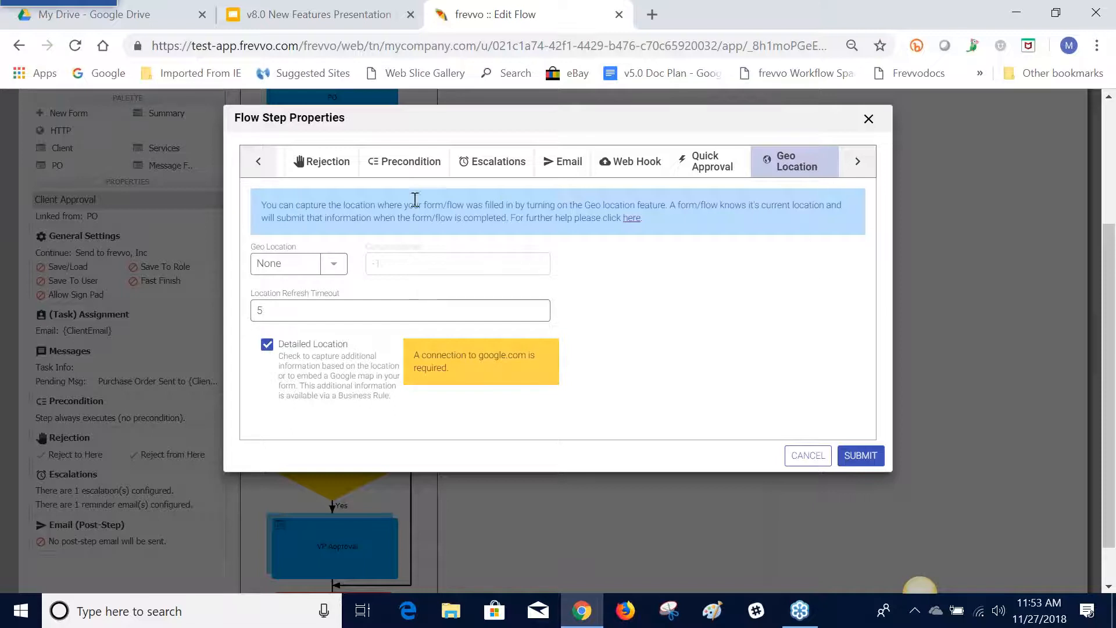
pyautogui.click(875, 455)
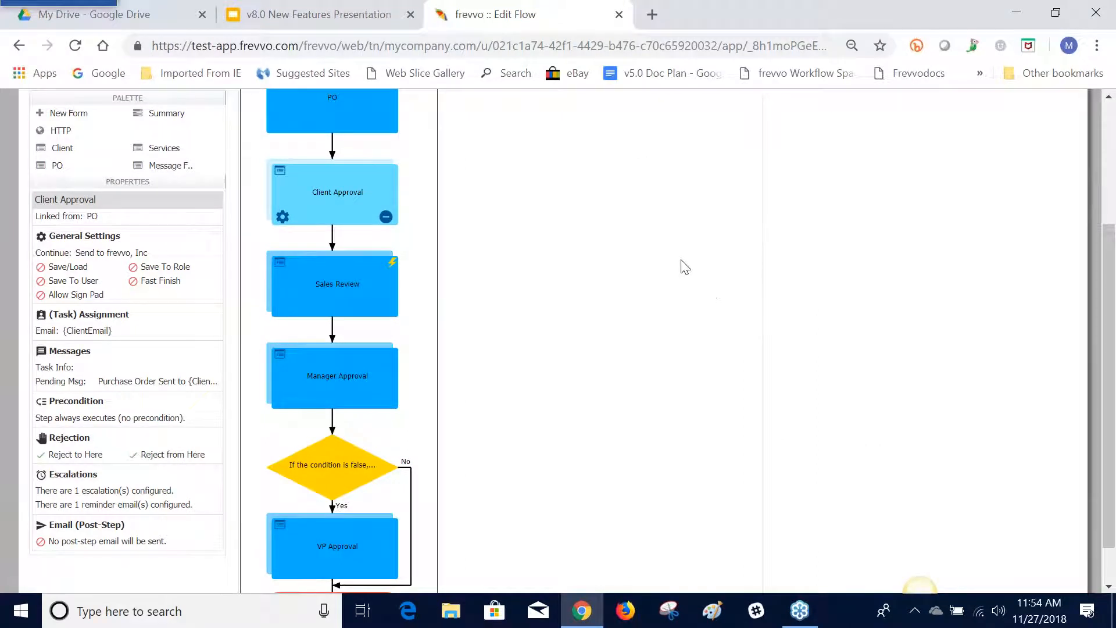
# Close the flow without saving and switch to the View My Task slide in the v8.0 New Features Presentation
pyautogui.scroll(3, 685, 267)
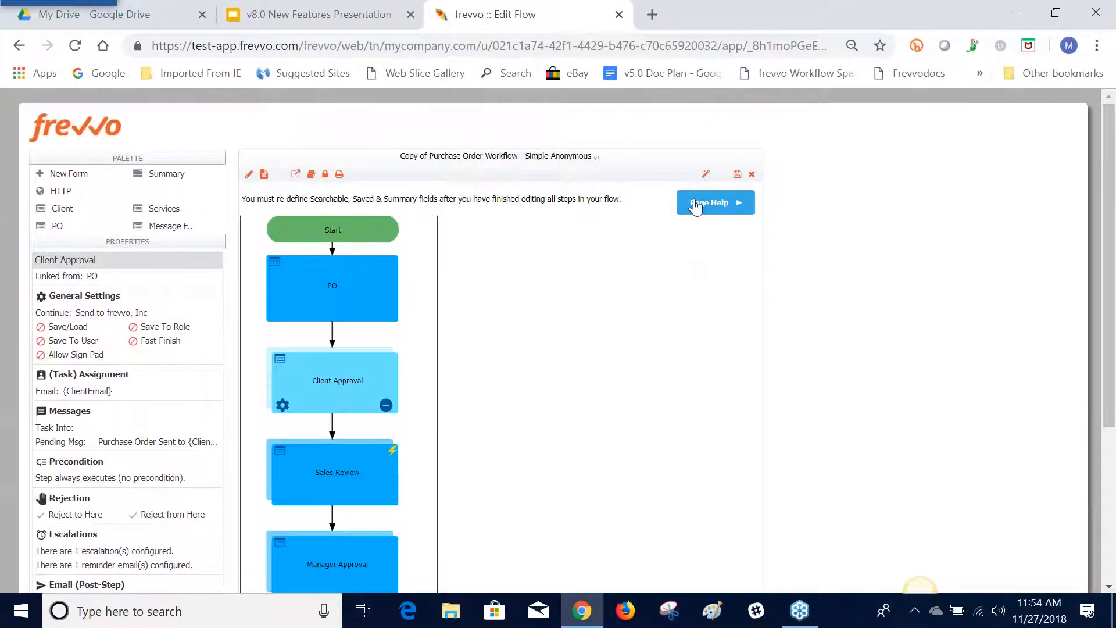
pyautogui.click(750, 175)
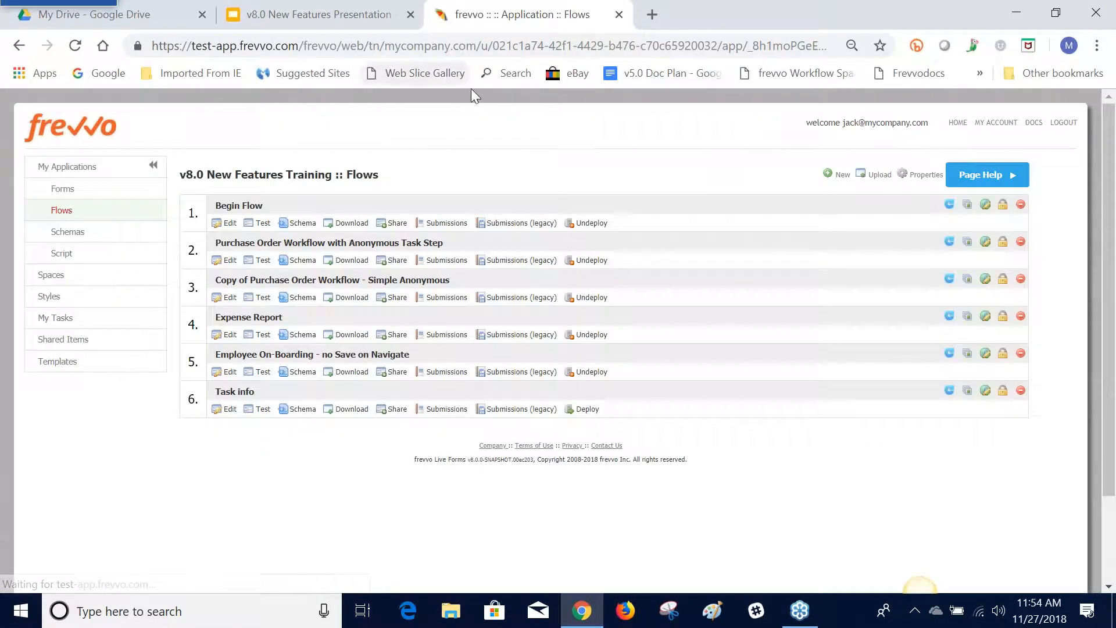
pyautogui.click(360, 19)
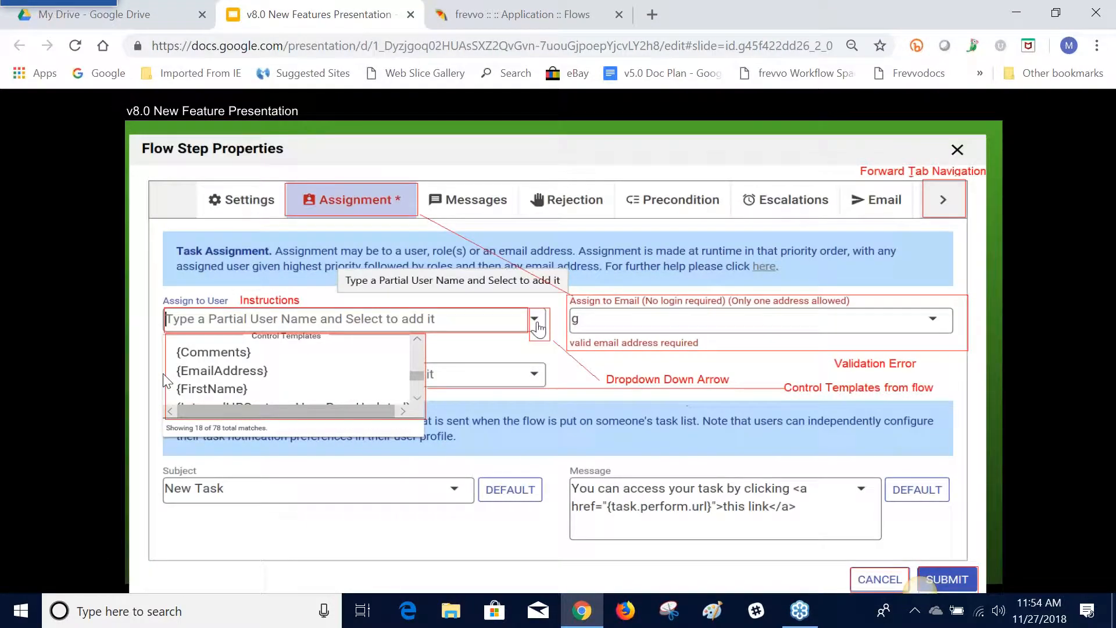
pyautogui.click(78, 573)
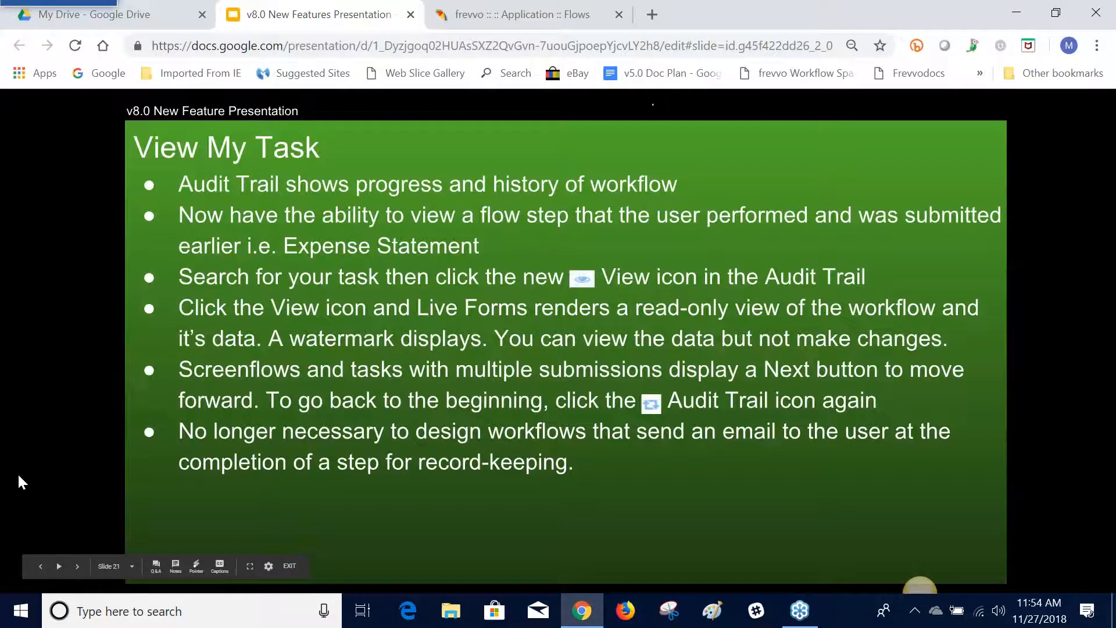
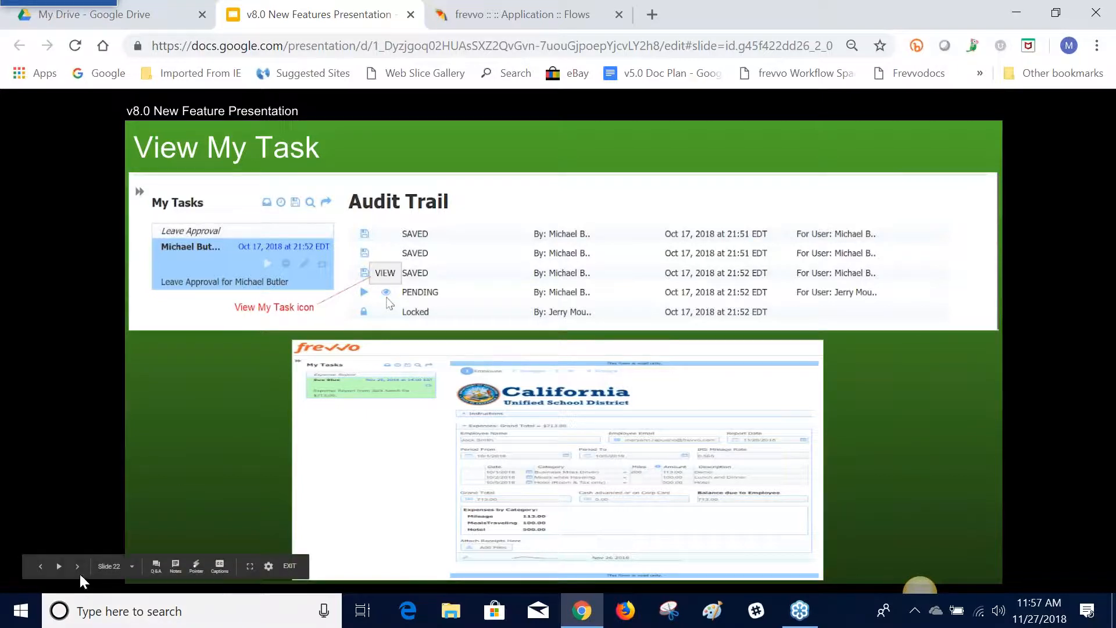
# Advance the presentation past the second View My Task slide to Refresh Searchable Fields for a form/flow, and switch to frevvo's Flows page
pyautogui.click(78, 573)
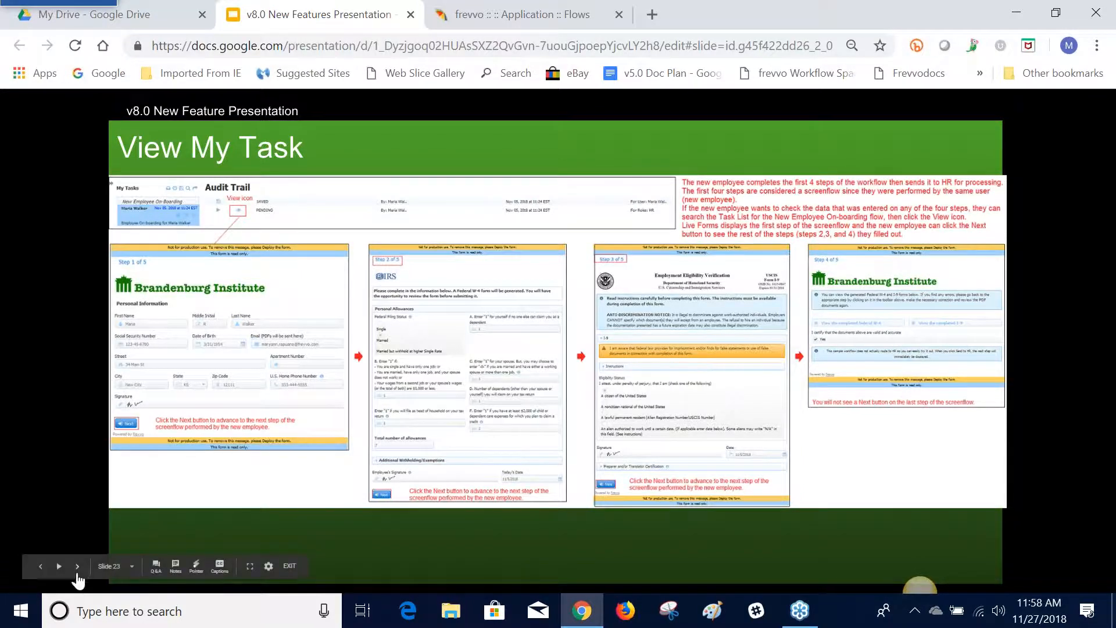
pyautogui.click(77, 568)
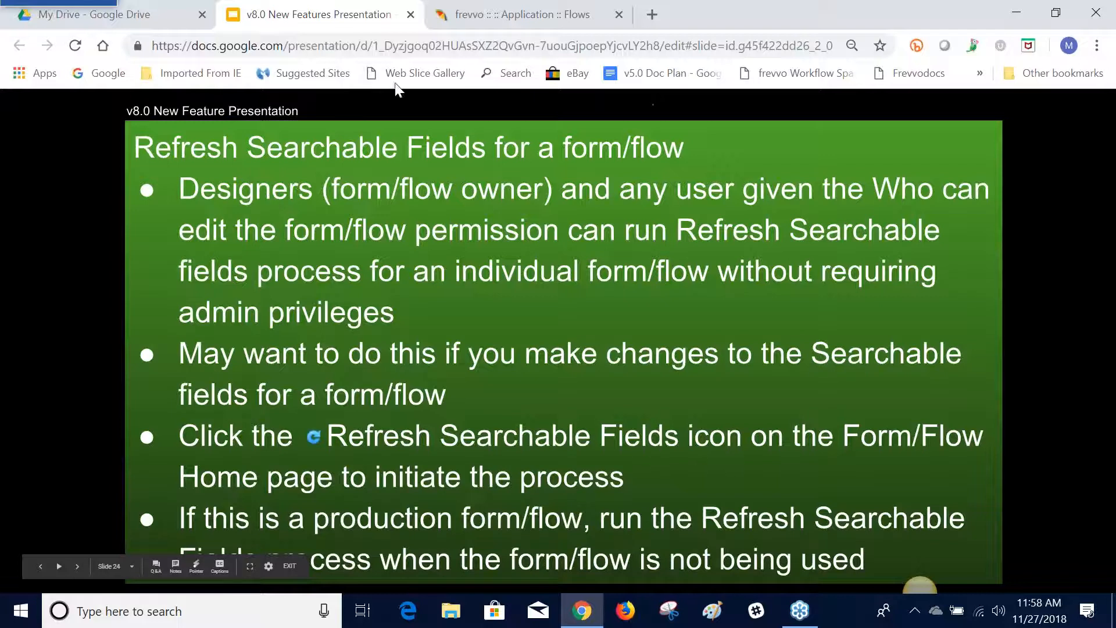
pyautogui.click(477, 20)
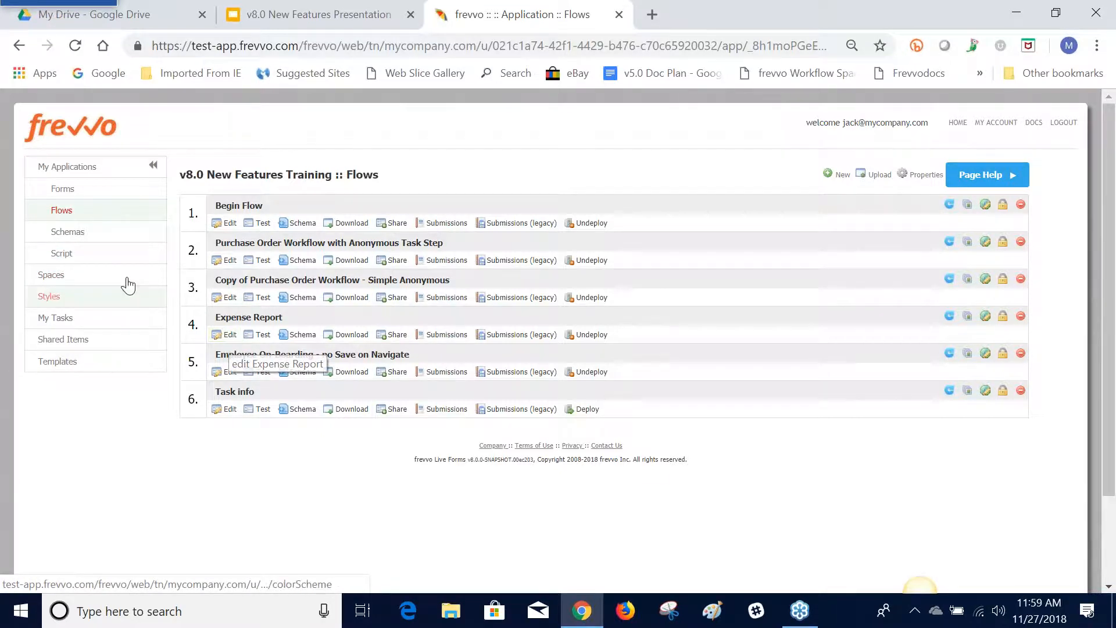
# Open My Tasks and search the task history for Expense Report submissions, using the second Expense Report entry as the flow filter
pyautogui.click(72, 320)
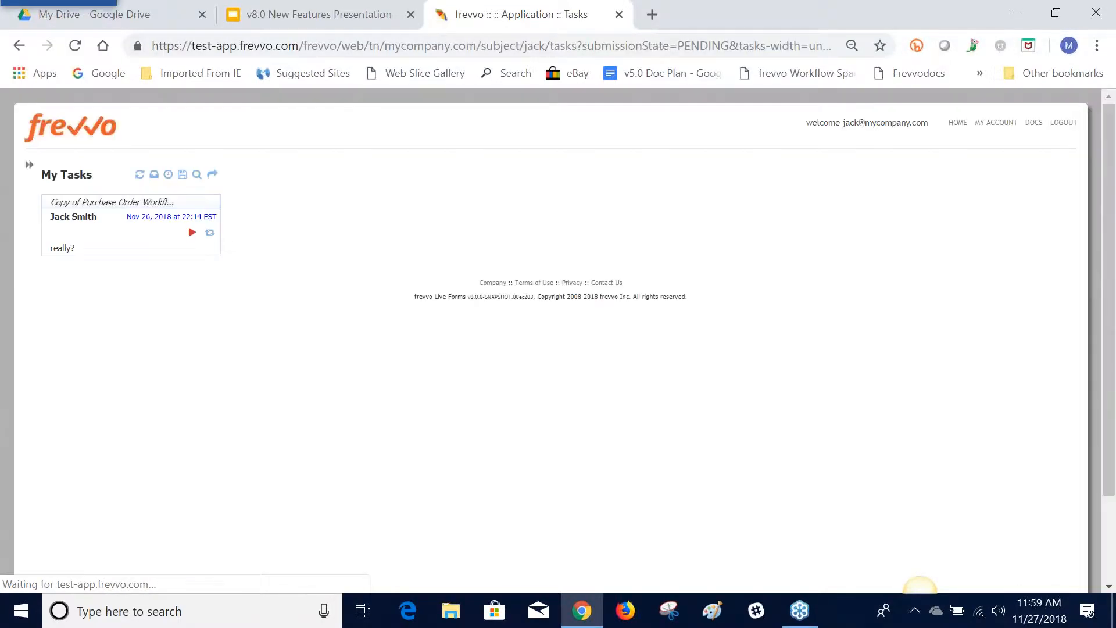
pyautogui.click(196, 175)
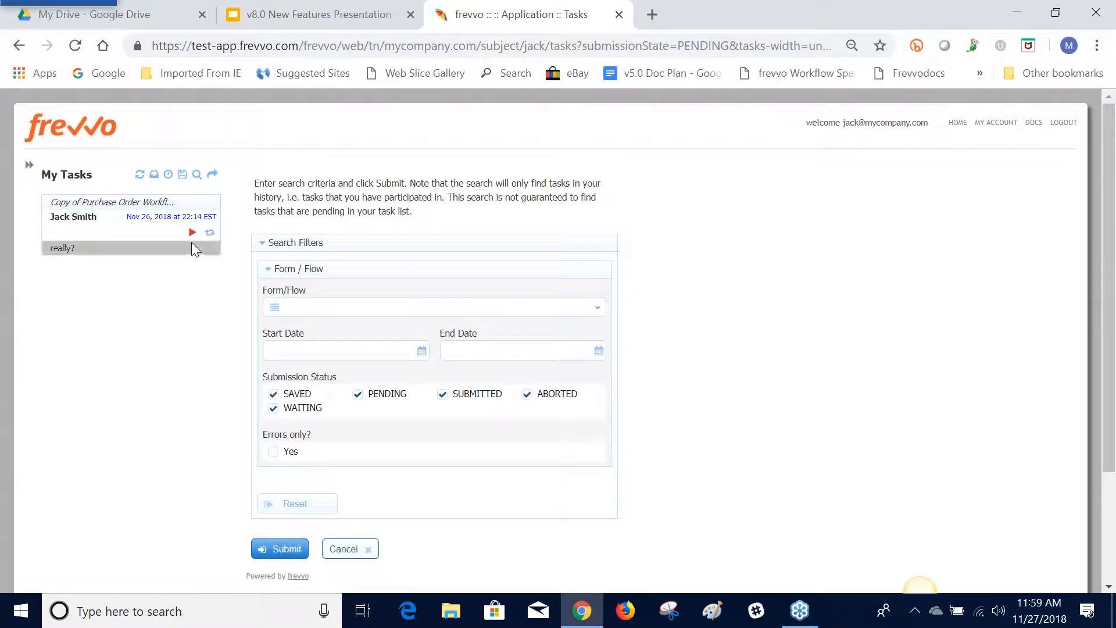
pyautogui.click(307, 310)
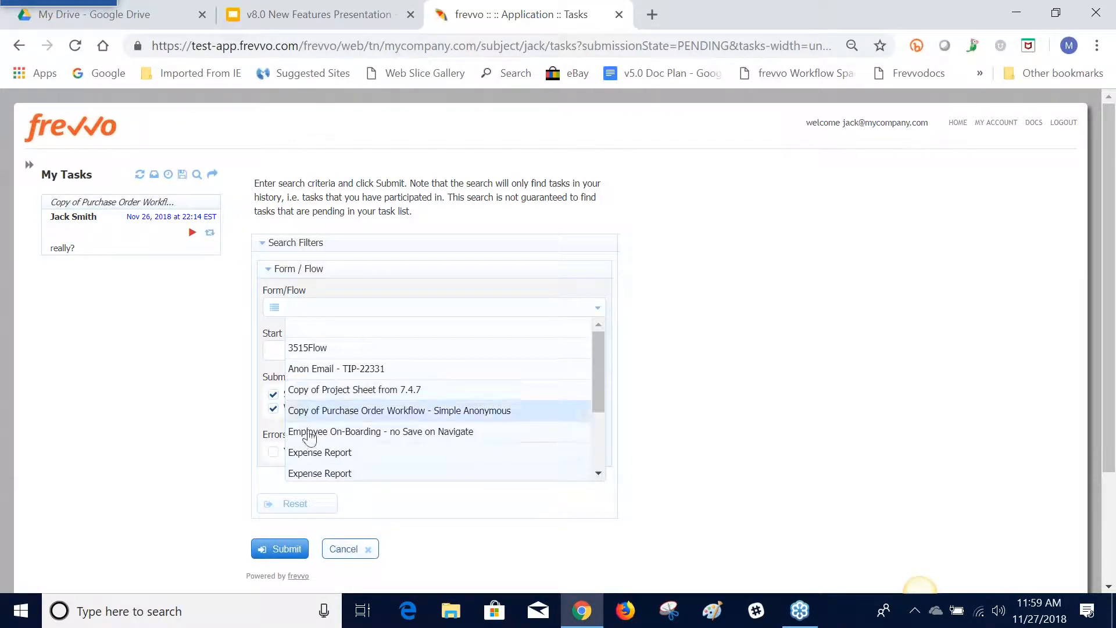
pyautogui.click(324, 472)
pyautogui.scroll(-3, 285, 483)
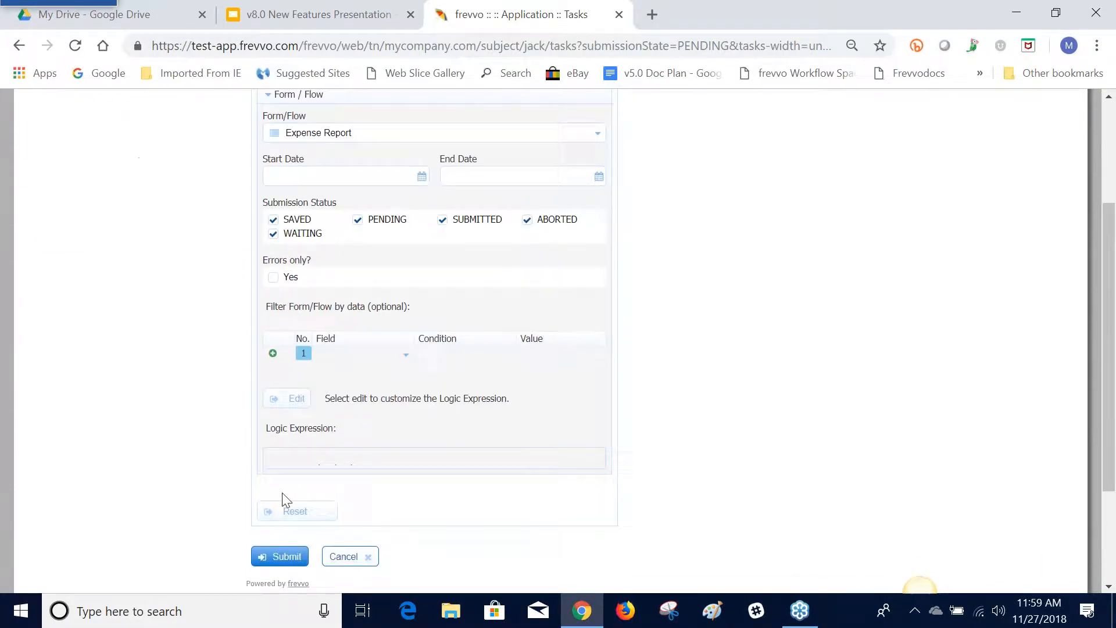
pyautogui.click(291, 559)
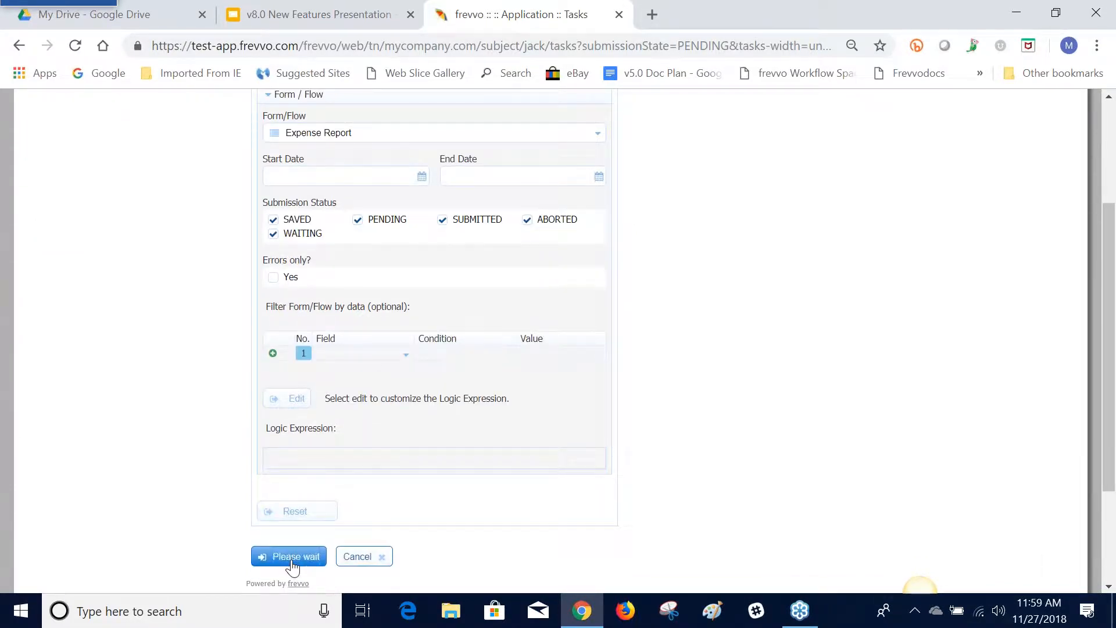
pyautogui.scroll(1, 221, 236)
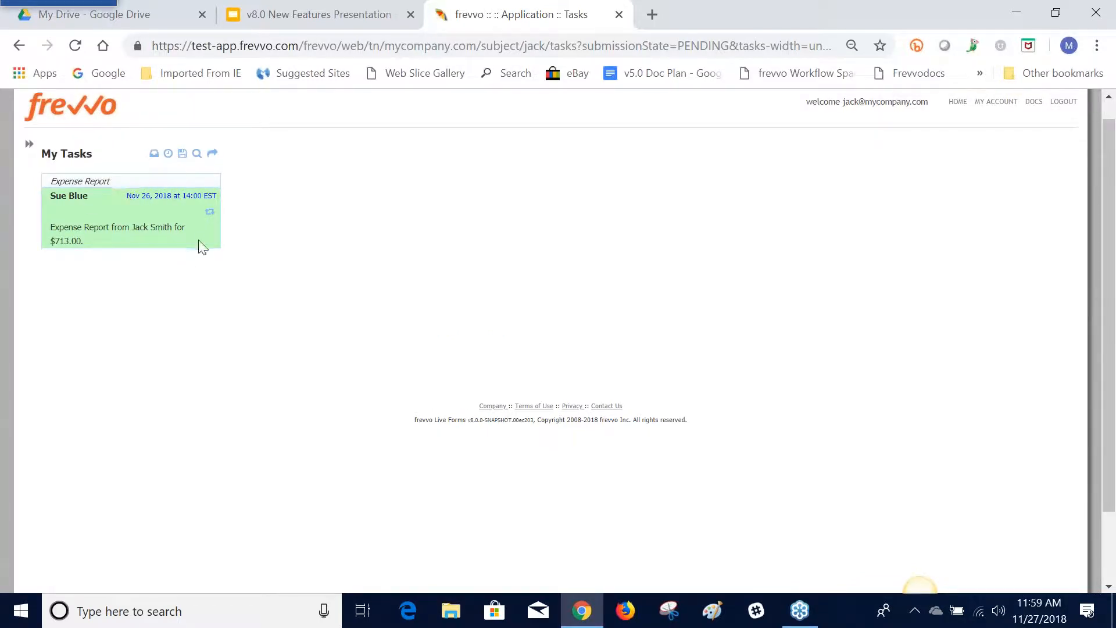
# Open the found Expense Report task's audit trail and view the employee's pending submission, examining the whole read-only form
pyautogui.click(206, 221)
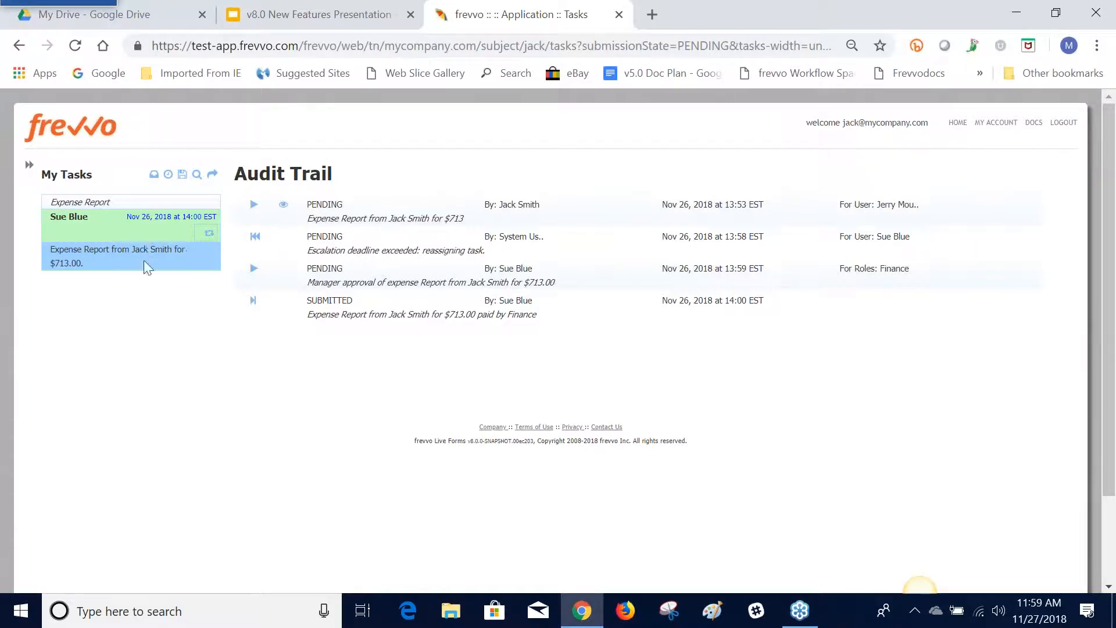
pyautogui.click(283, 205)
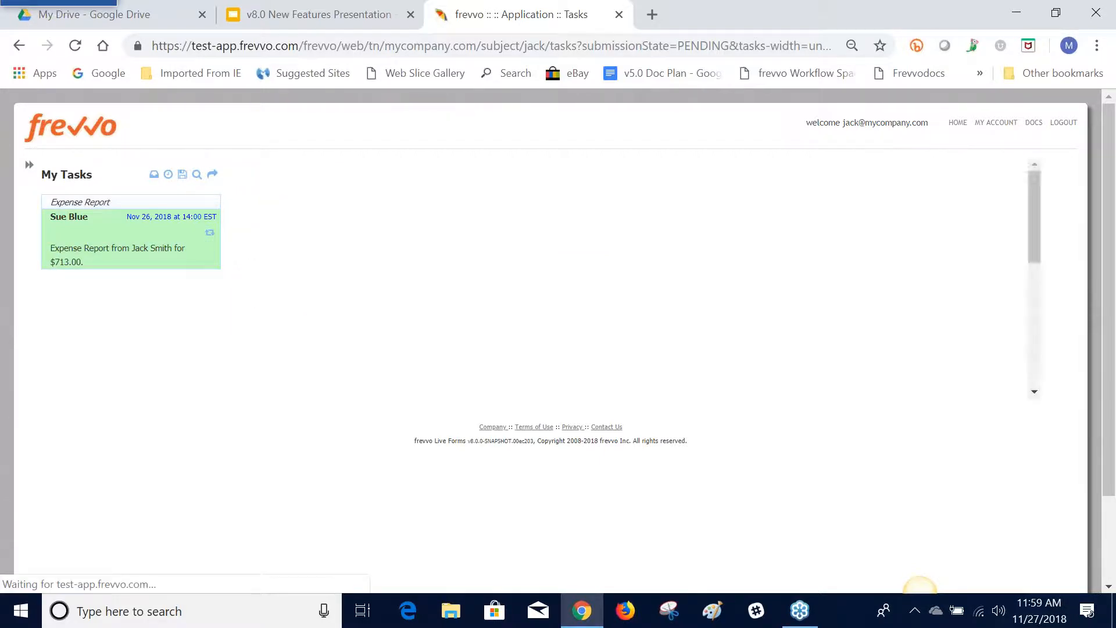
pyautogui.scroll(-3, 920, 588)
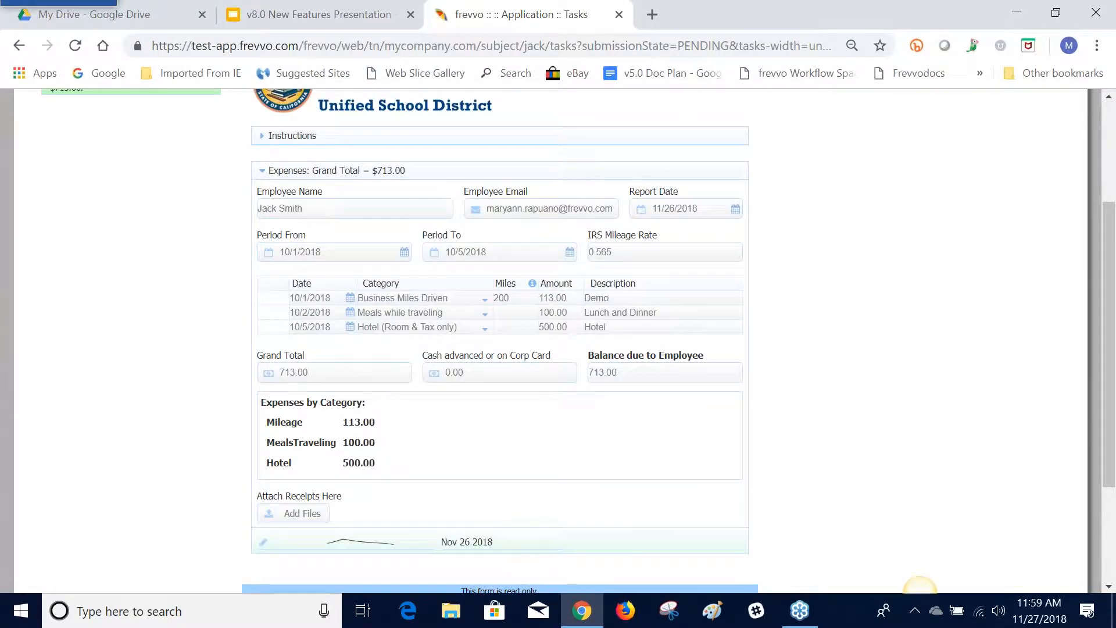
pyautogui.scroll(3, 920, 589)
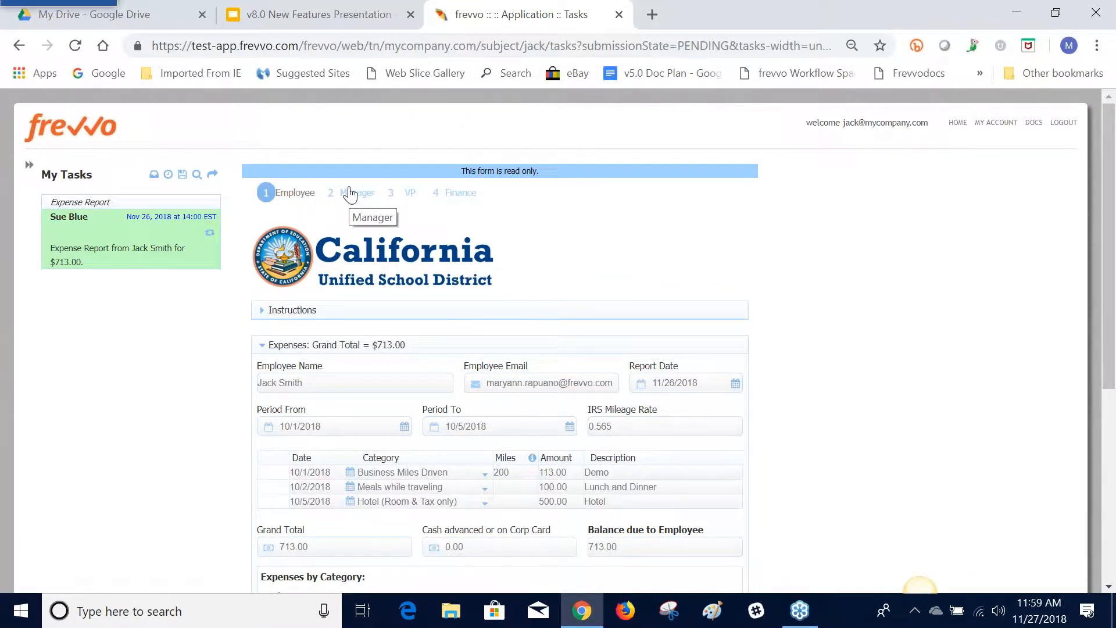
pyautogui.hotkey('ctrl', '-')
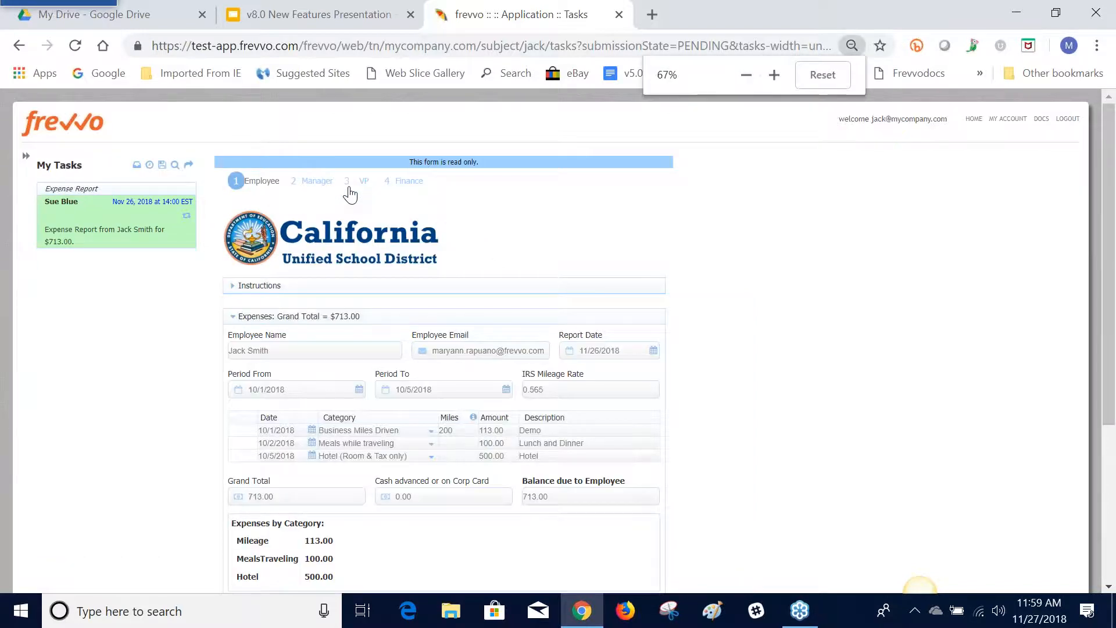
pyautogui.hotkey('ctrl', '-')
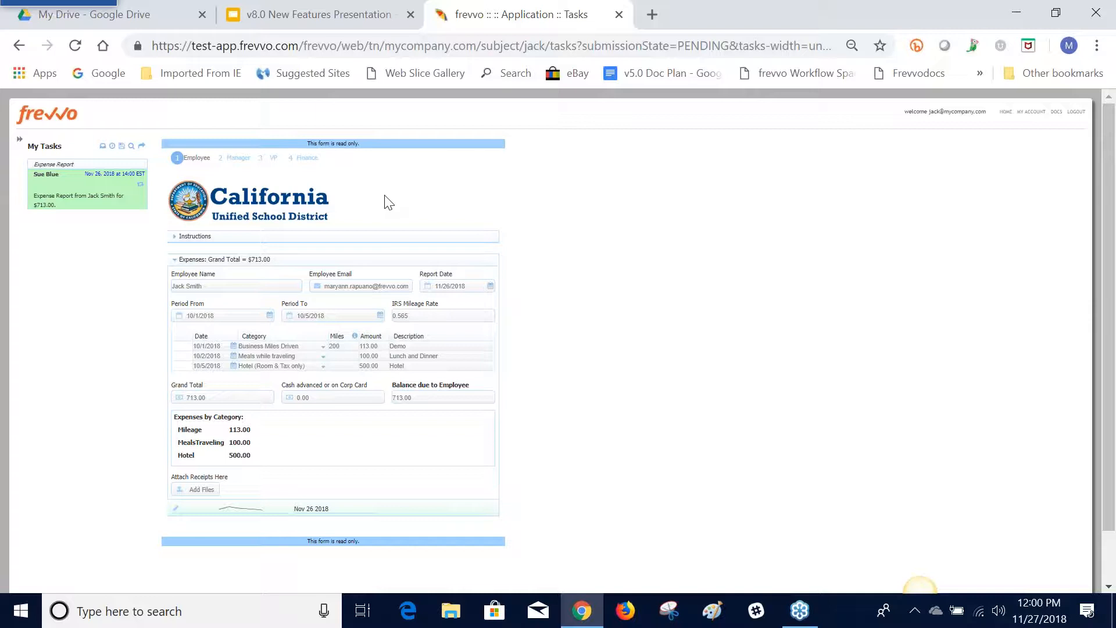
pyautogui.hotkey('ctrl', '+')
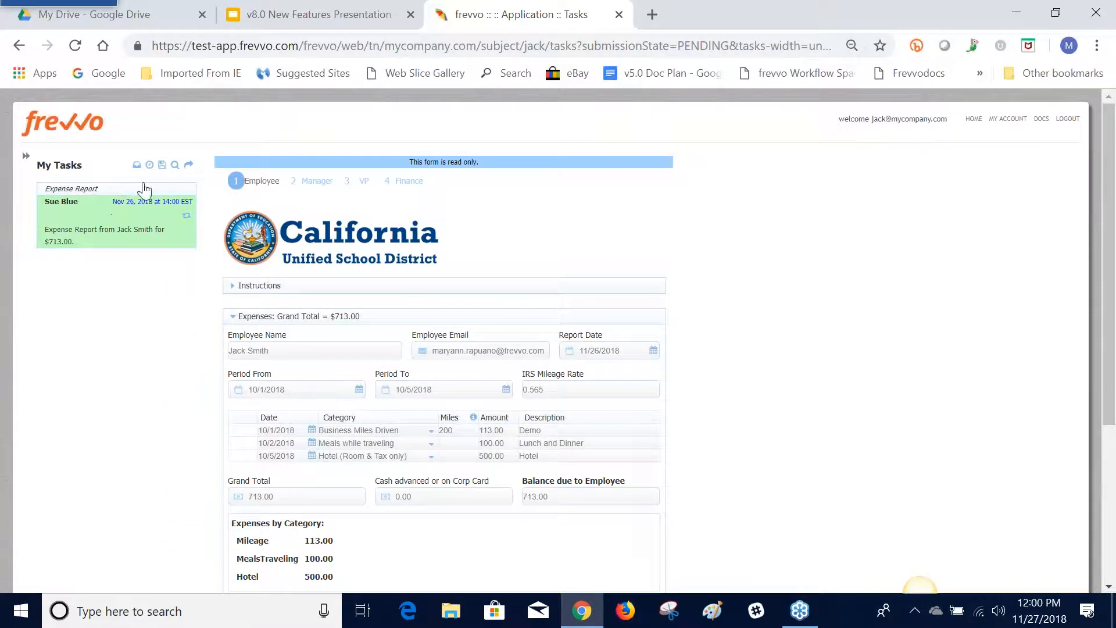
pyautogui.scroll(-3, 221, 326)
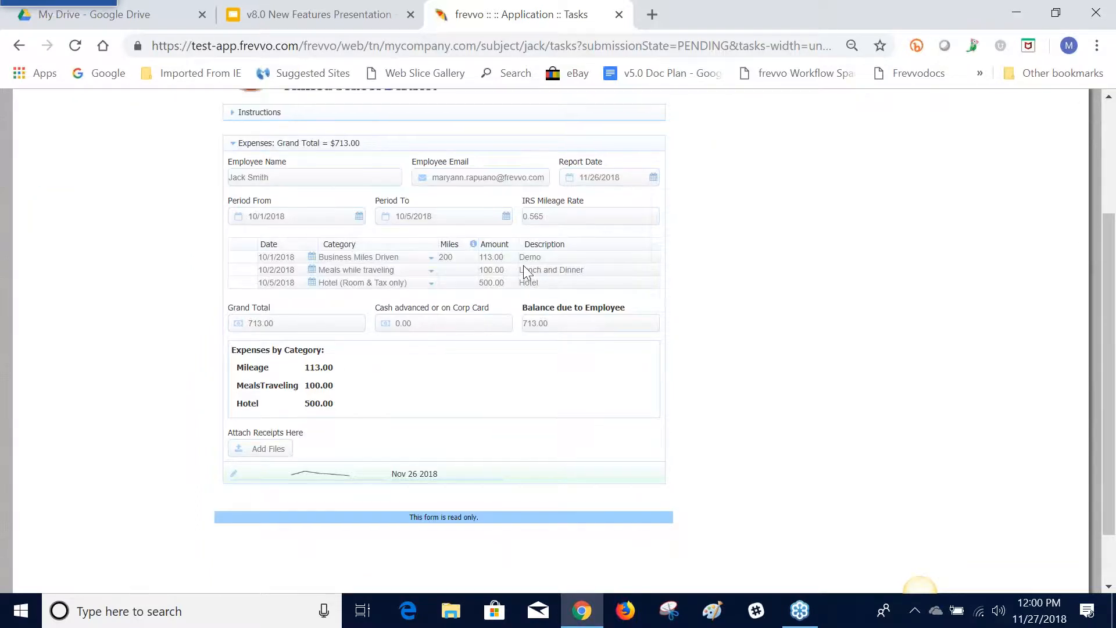
pyautogui.scroll(3, 523, 265)
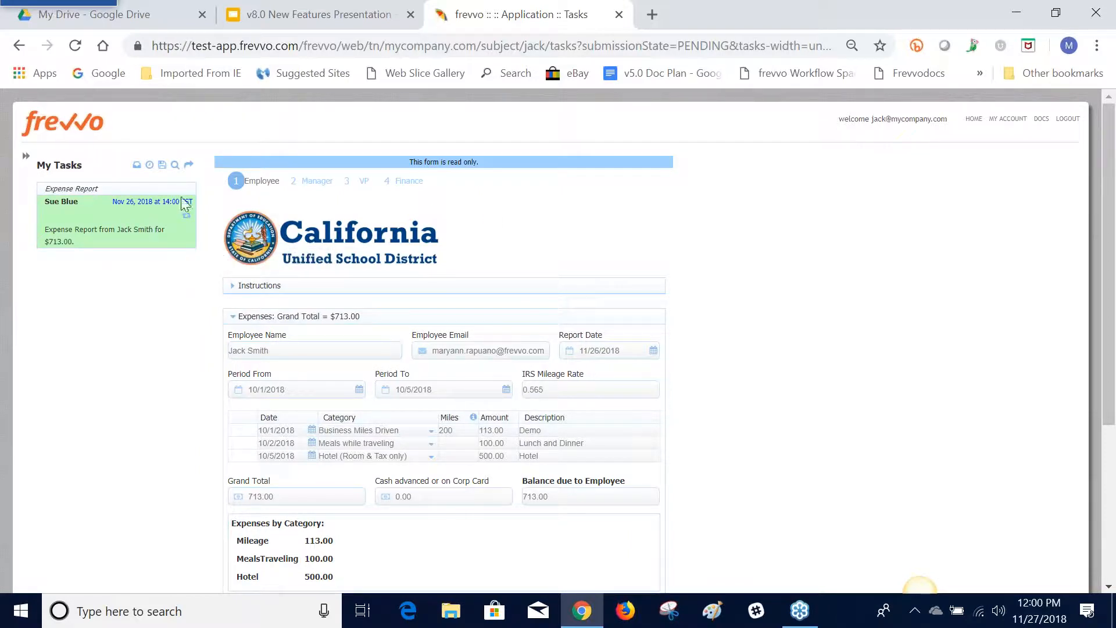
# Search the task history for submissions of the flow Employee On-Boarding - no Save on Navigate
pyautogui.click(174, 165)
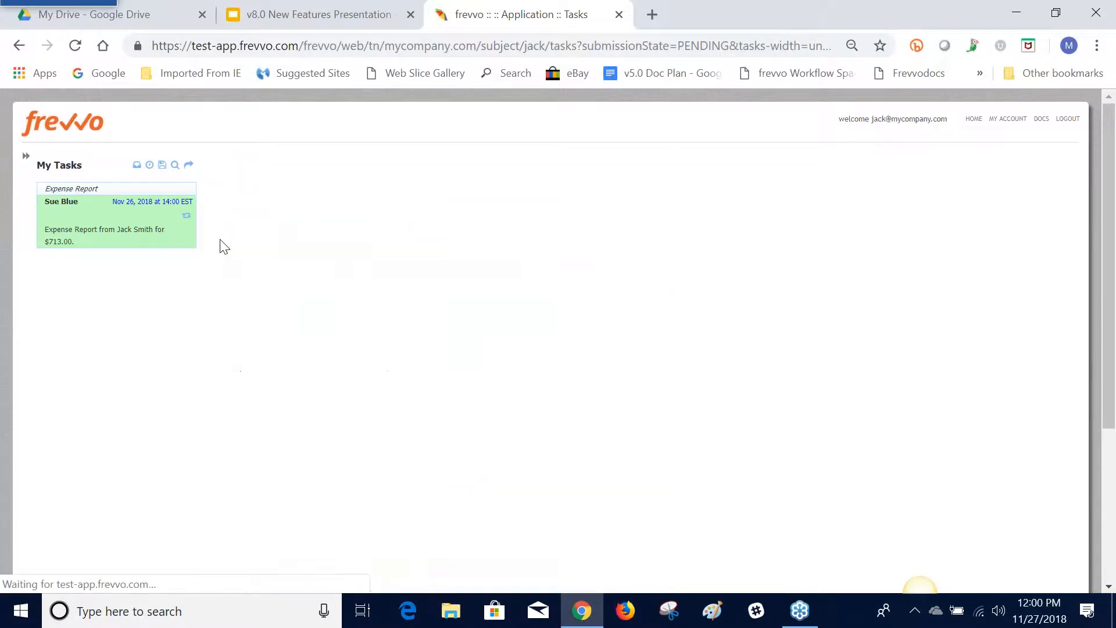
pyautogui.scroll(-1, 219, 247)
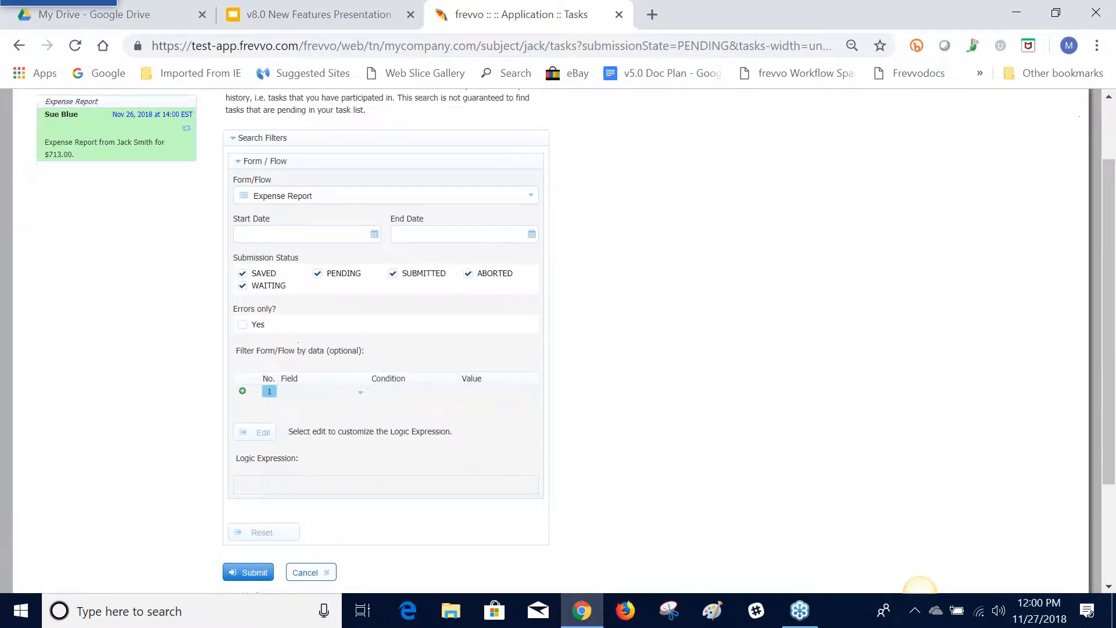
pyautogui.click(292, 201)
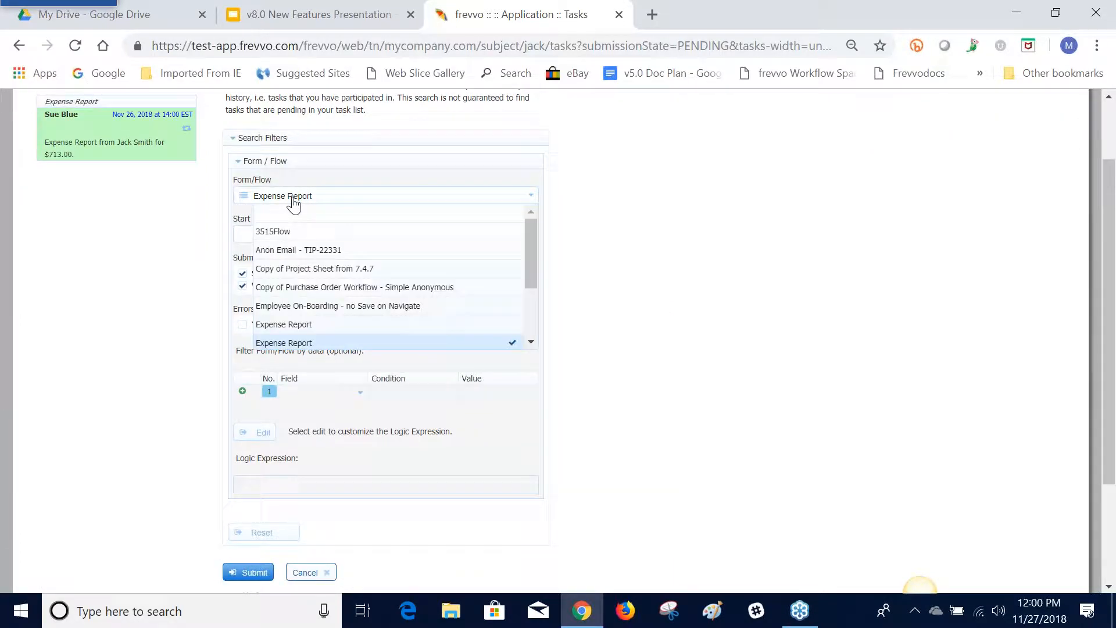
pyautogui.click(300, 308)
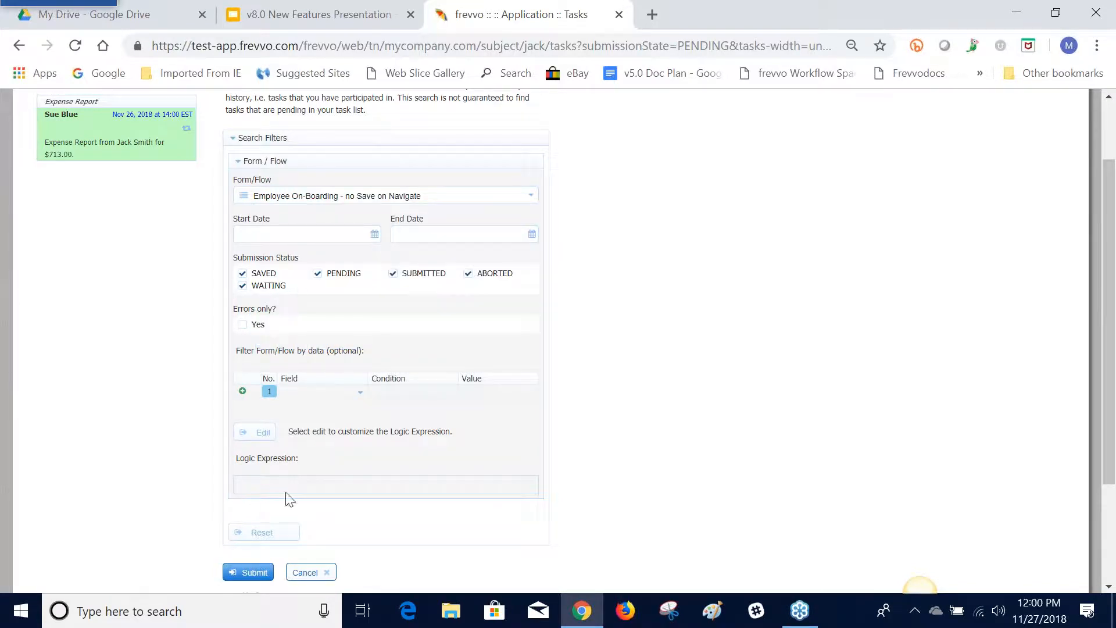
pyautogui.click(249, 574)
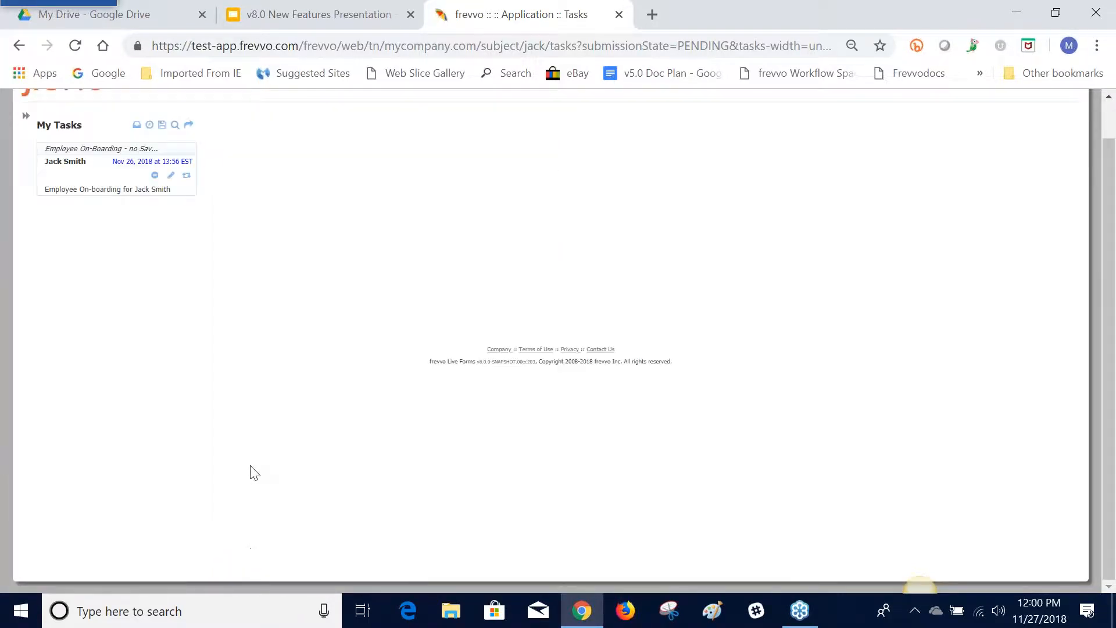
# Open the on-boarding task's audit trail, view its pending submission, and page through the read-only screens up to the step 4 summary
pyautogui.click(189, 185)
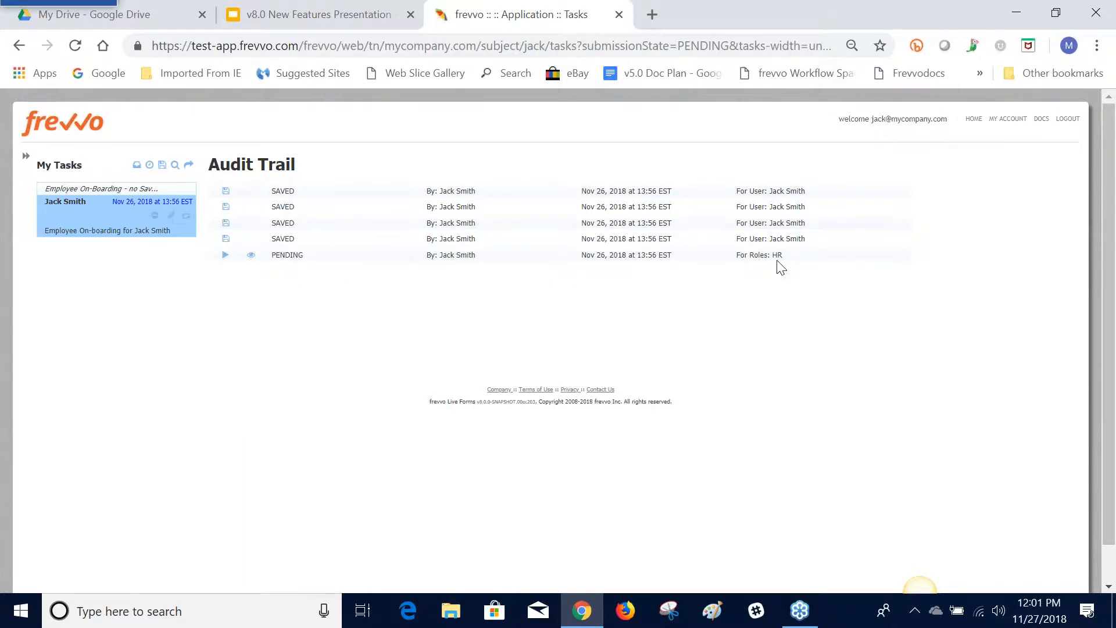
pyautogui.click(251, 255)
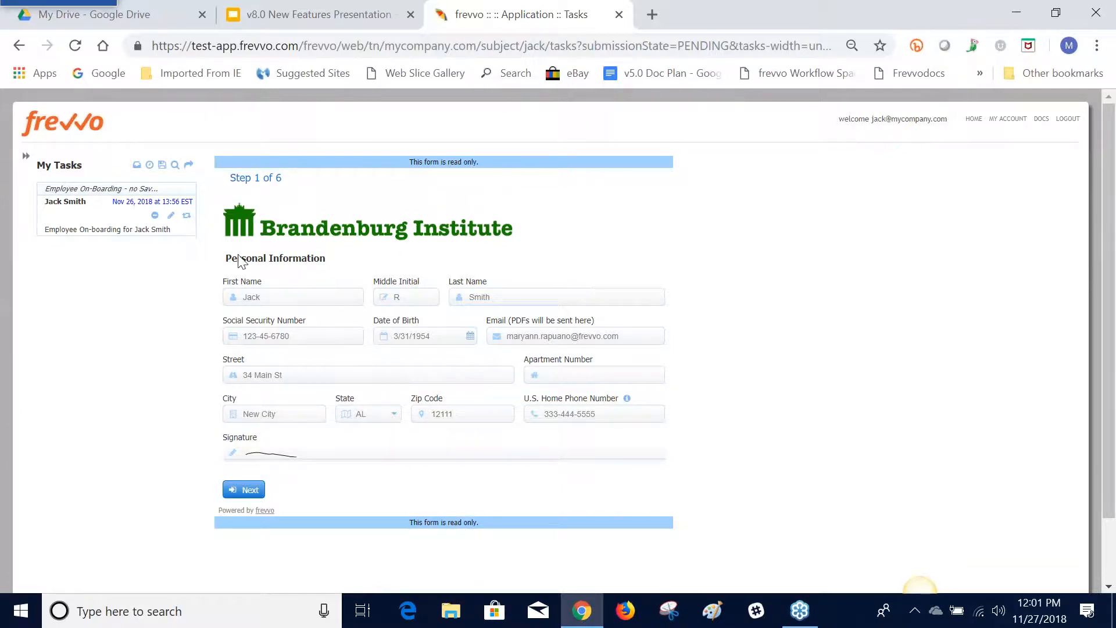
pyautogui.click(248, 488)
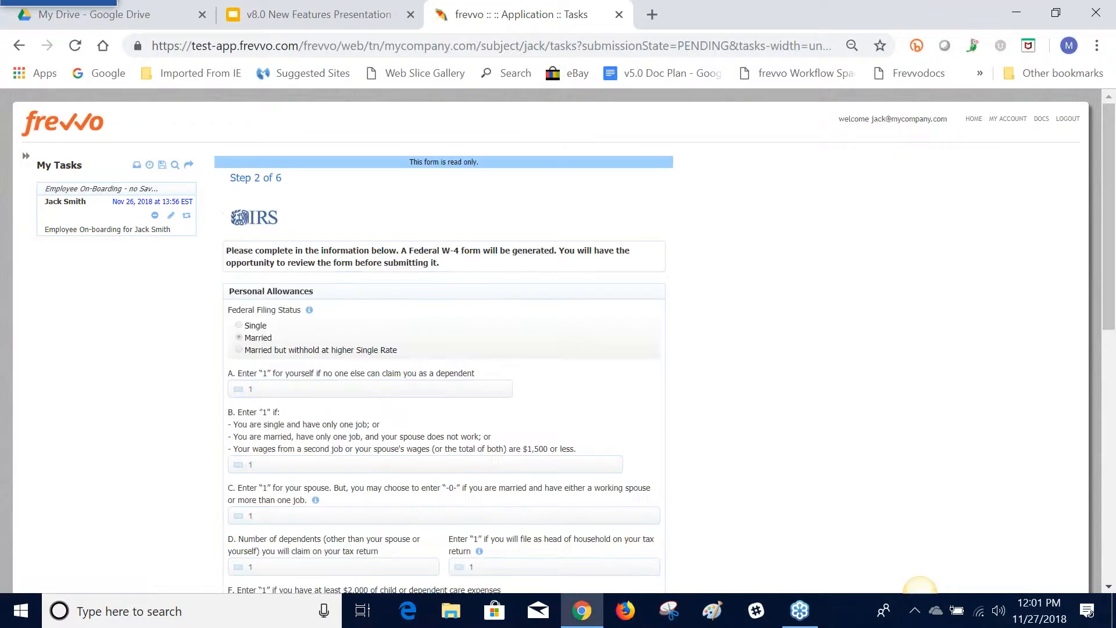
pyautogui.scroll(-8, 256, 400)
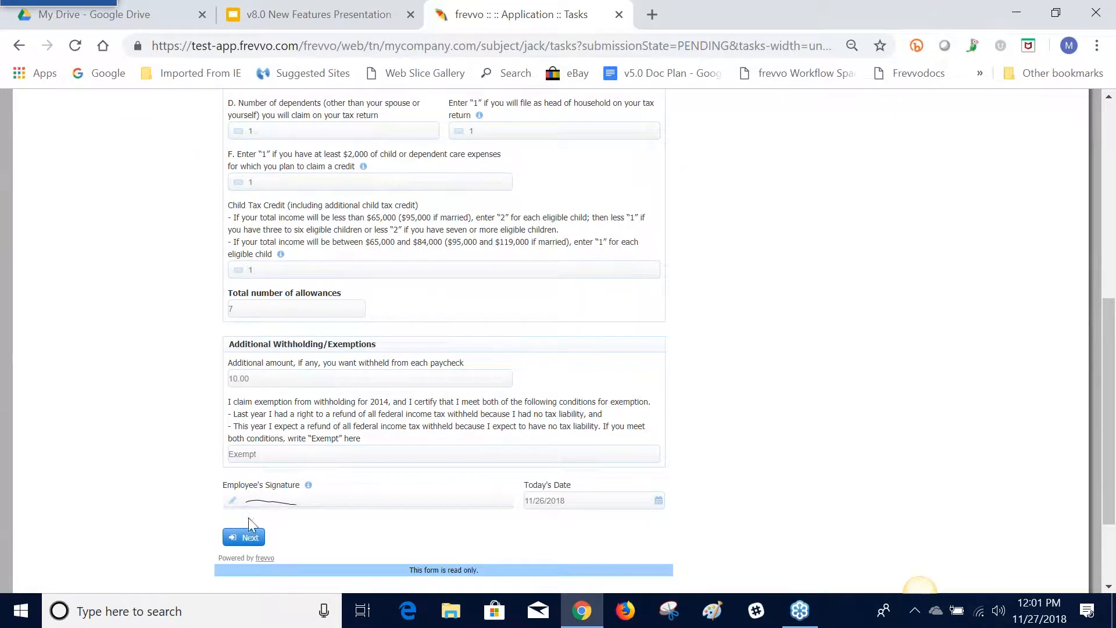
pyautogui.click(247, 540)
pyautogui.scroll(-8, 252, 501)
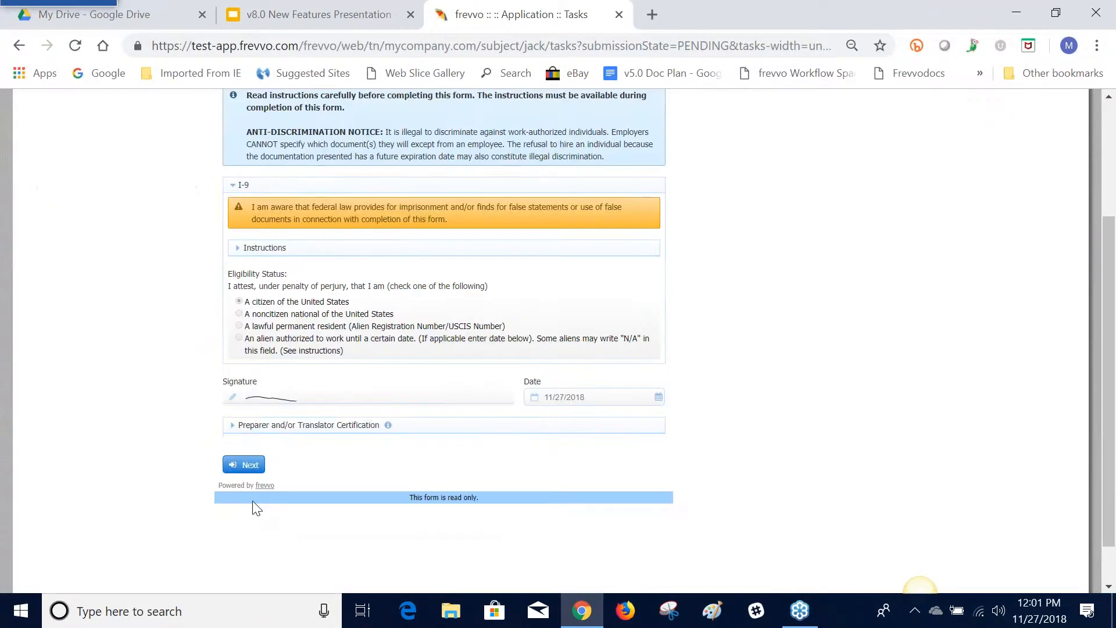
pyautogui.click(250, 416)
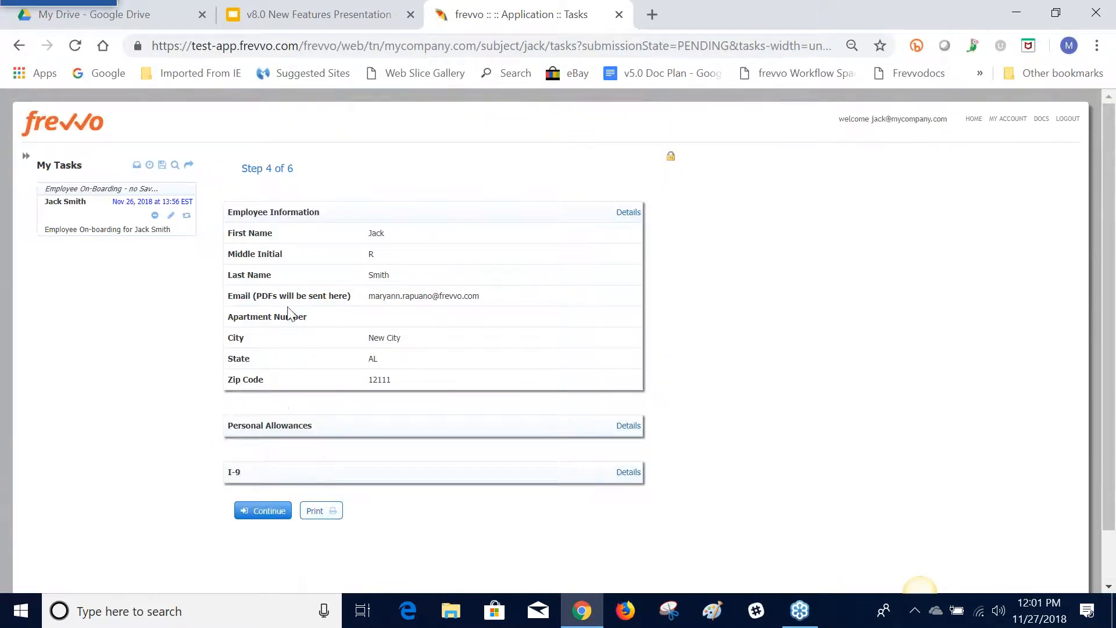
pyautogui.click(269, 512)
# Return to My Applications in frevvo and switch back to the Refresh Searchable Fields slide in the v8.0 New Features Presentation
pyautogui.click(25, 158)
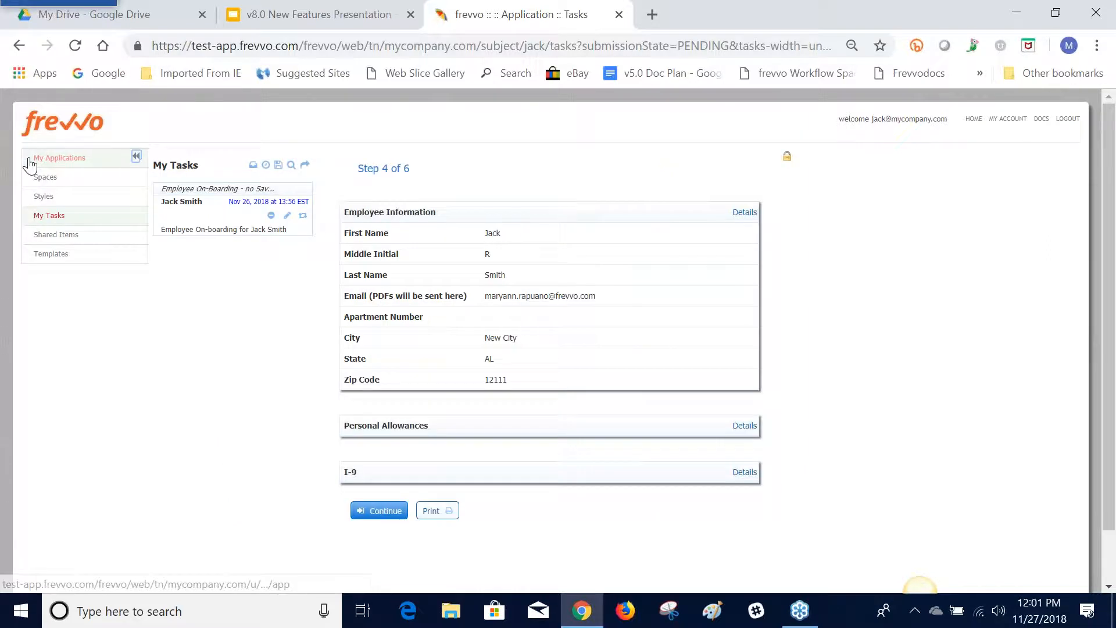
pyautogui.click(40, 159)
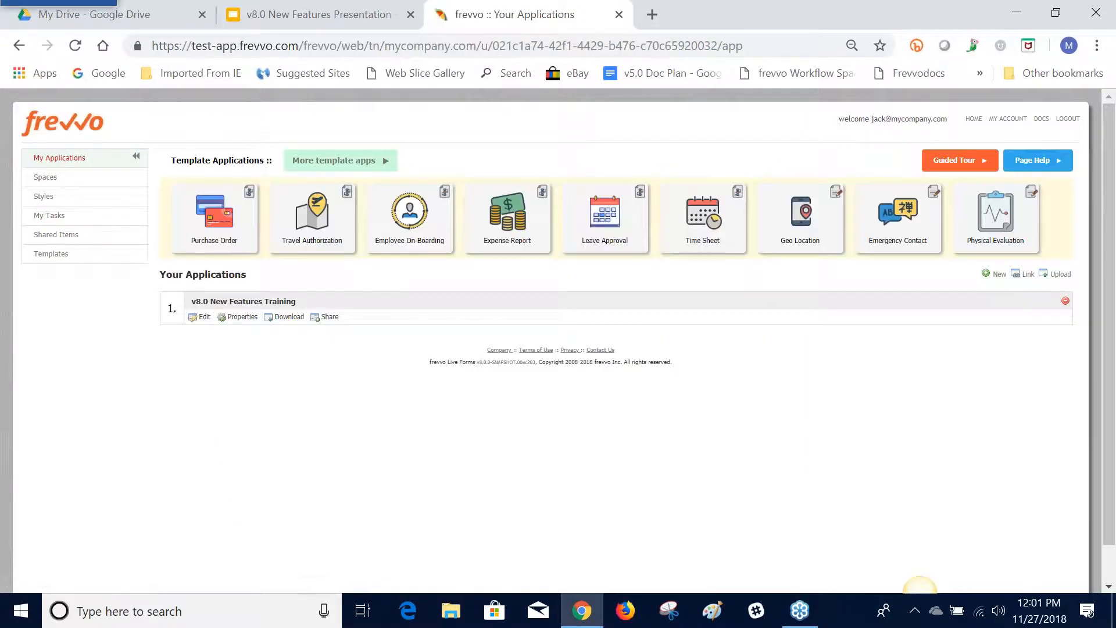
pyautogui.click(267, 21)
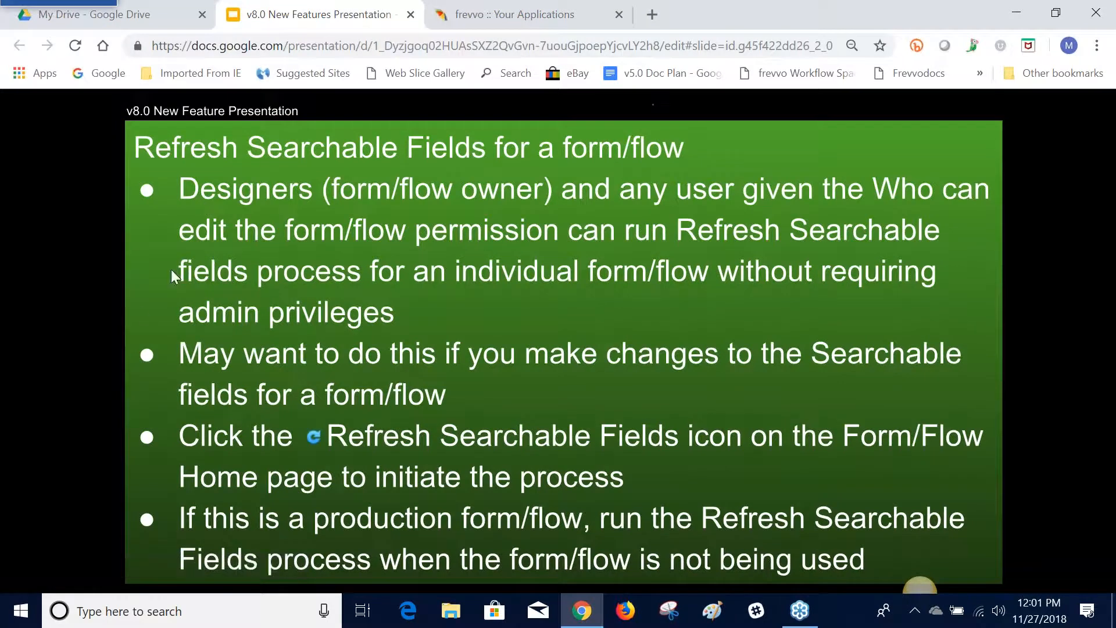
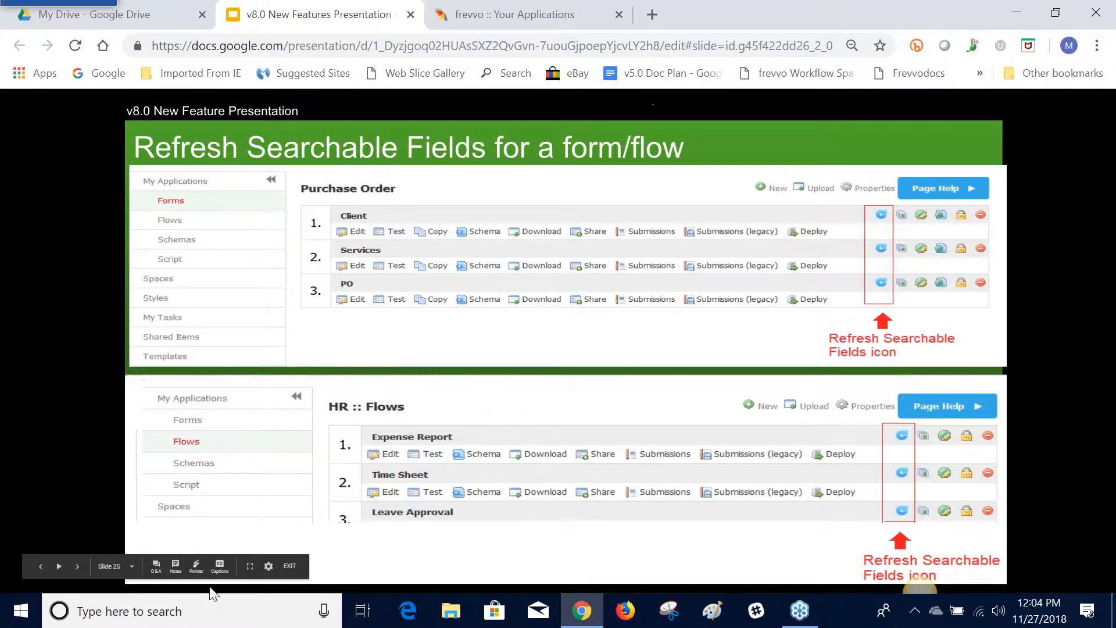
# Switch to frevvo, open the Expense Report flow in v8.0 New Features Training for editing, and examine its searchable fields setup
pyautogui.click(509, 21)
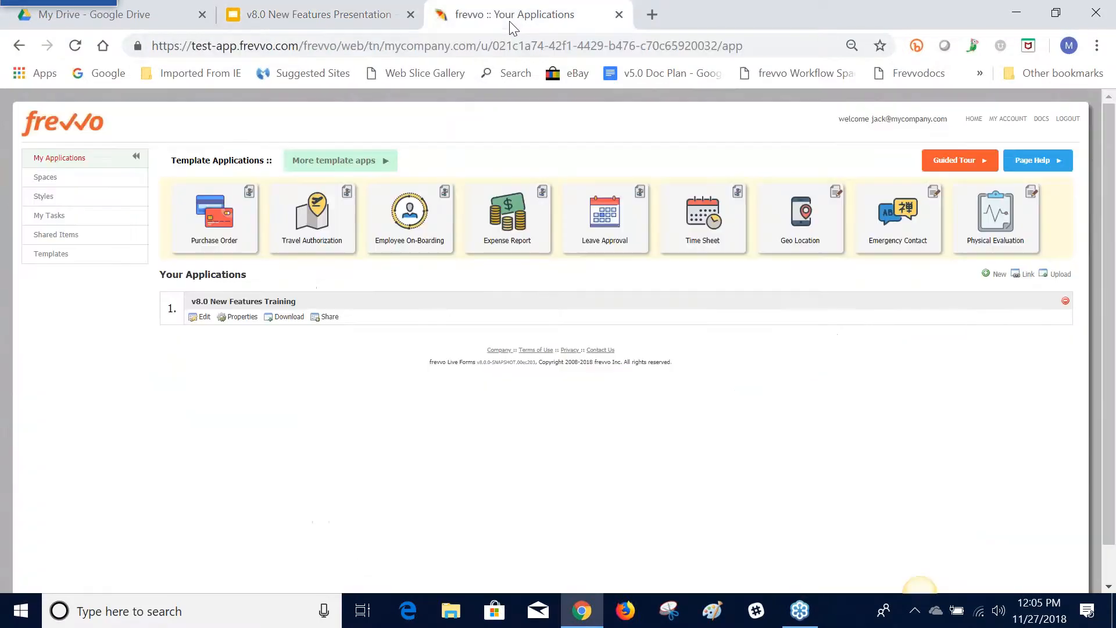
pyautogui.click(198, 319)
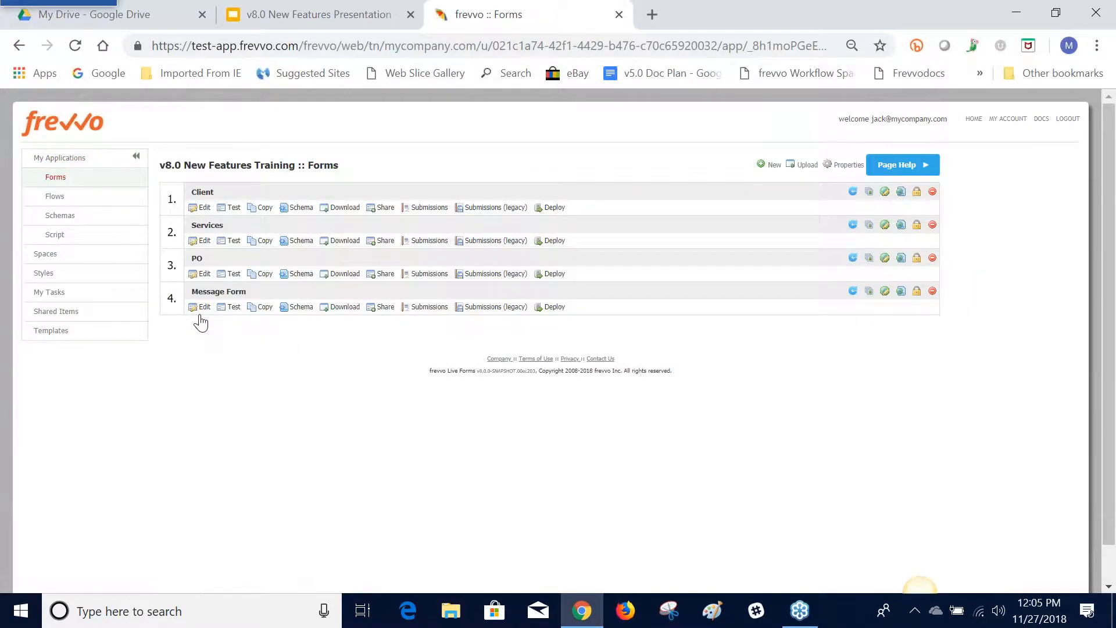
pyautogui.click(131, 201)
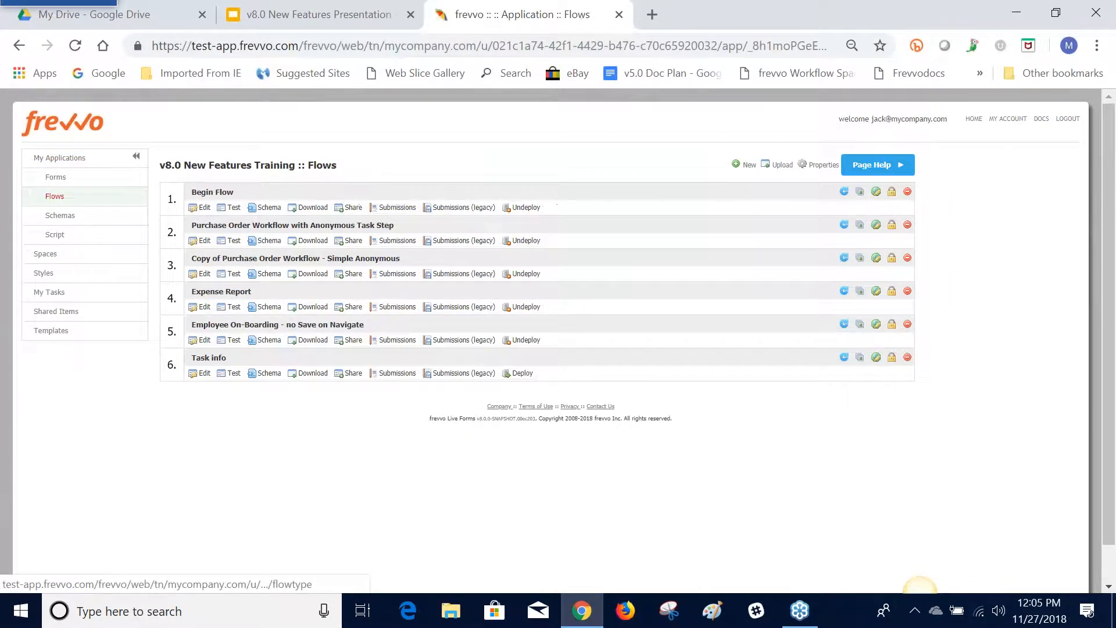
pyautogui.click(207, 310)
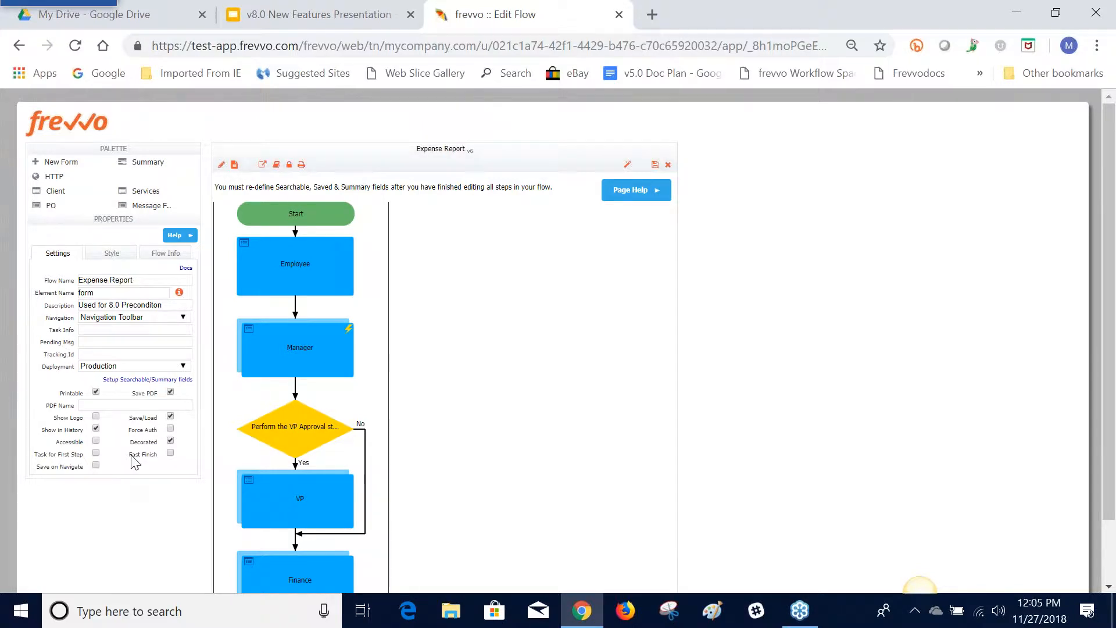
pyautogui.click(127, 379)
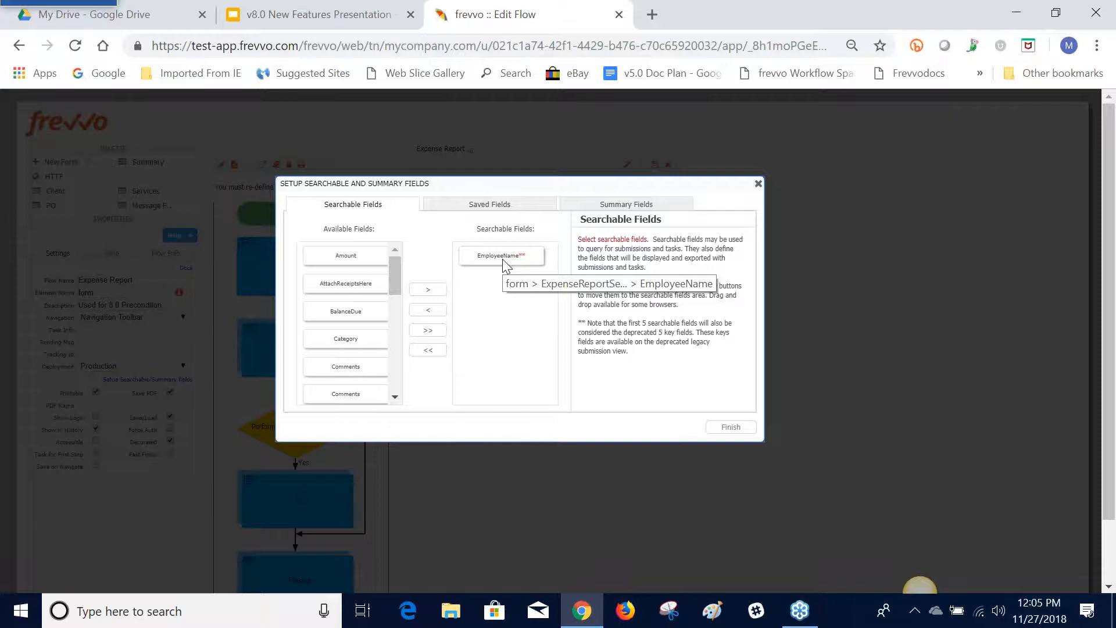
pyautogui.click(758, 185)
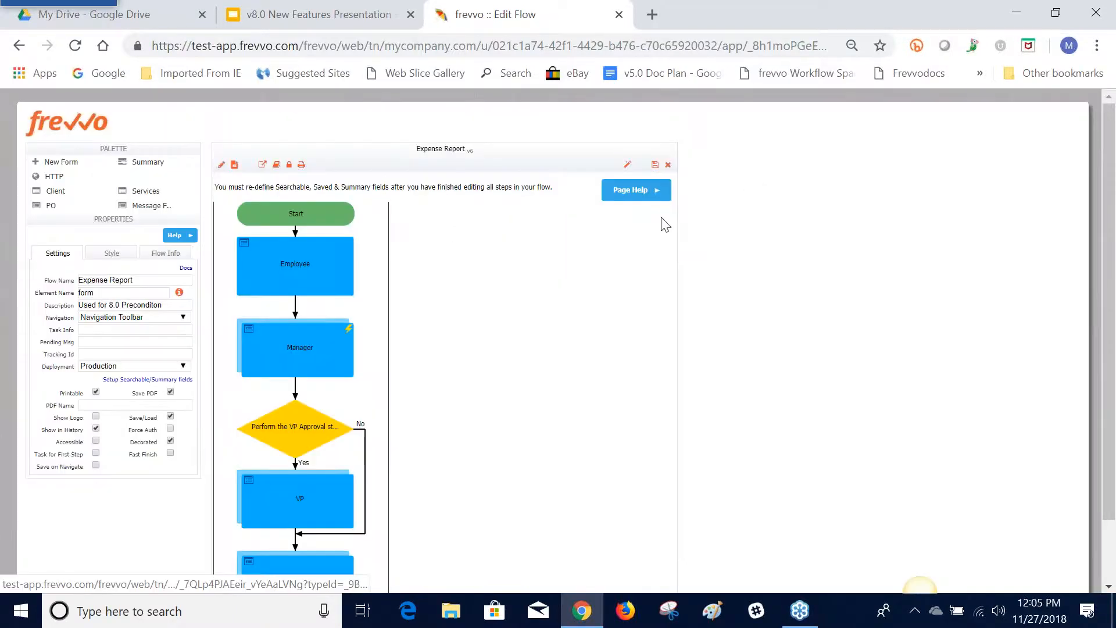
# Close the flow designer, examine the columns of the Expense Report submissions, and return to the flows list
pyautogui.click(669, 166)
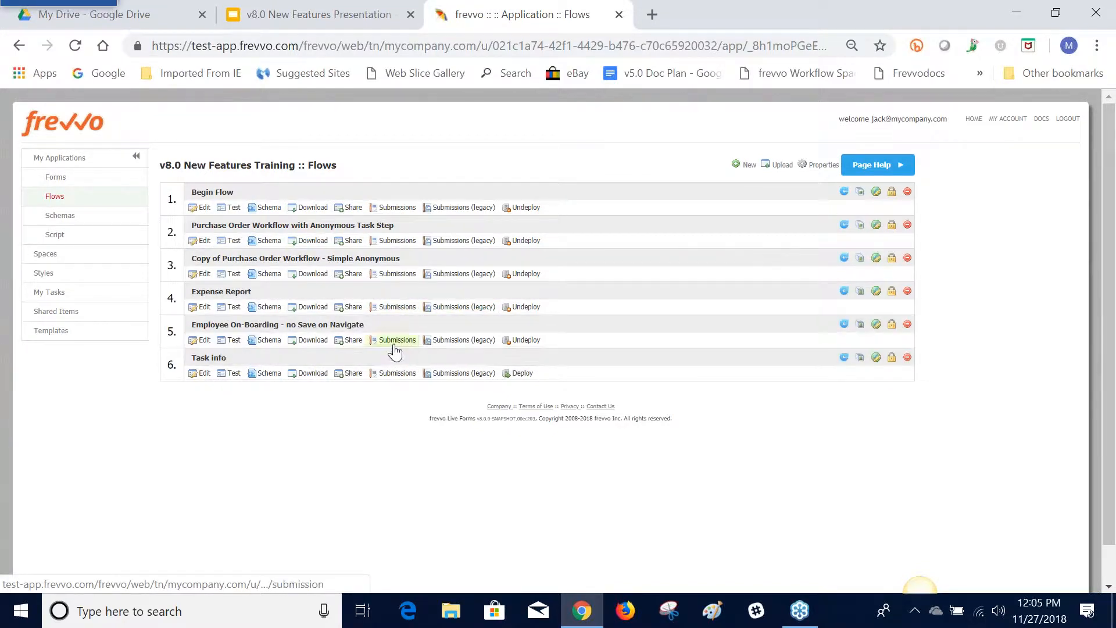
pyautogui.click(390, 308)
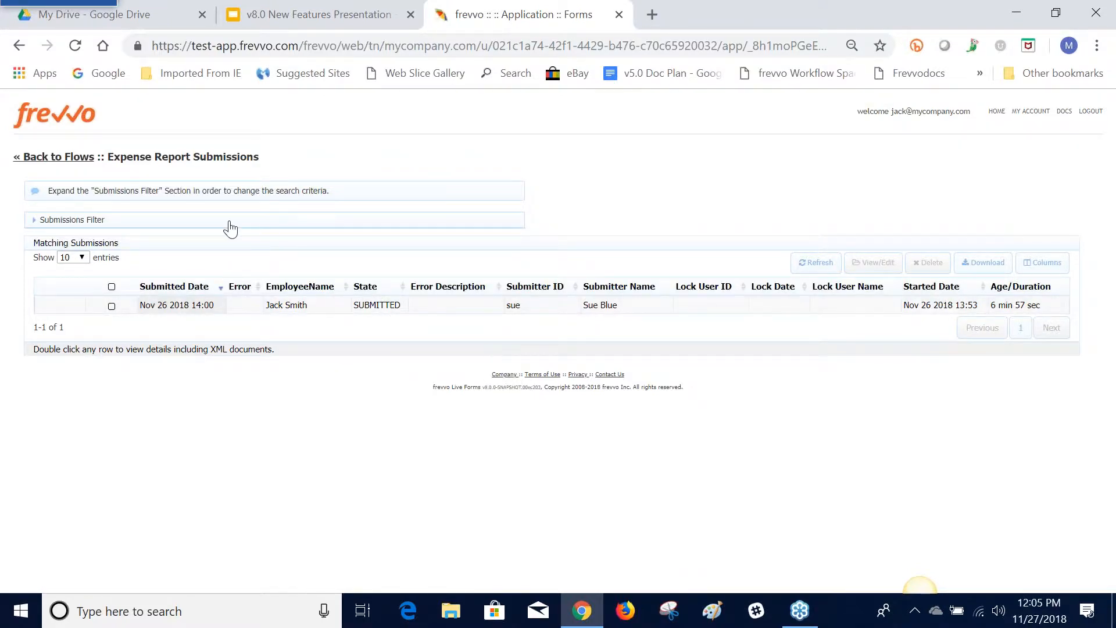
pyautogui.click(79, 168)
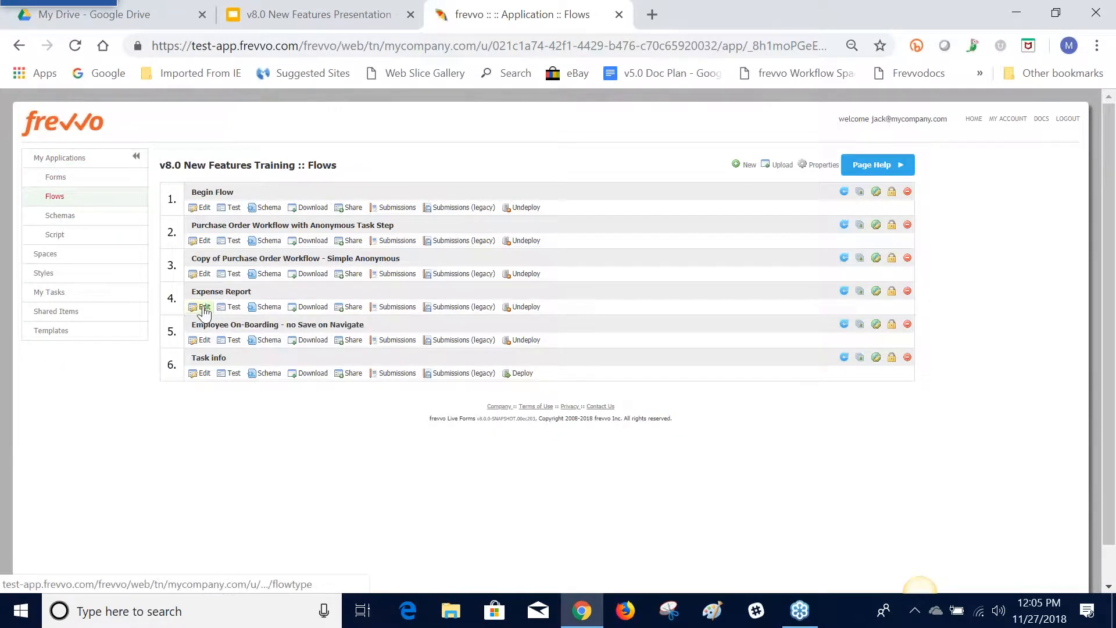
# Add GrandTotal to the Expense Report flow's searchable fields and save the flow
pyautogui.click(201, 307)
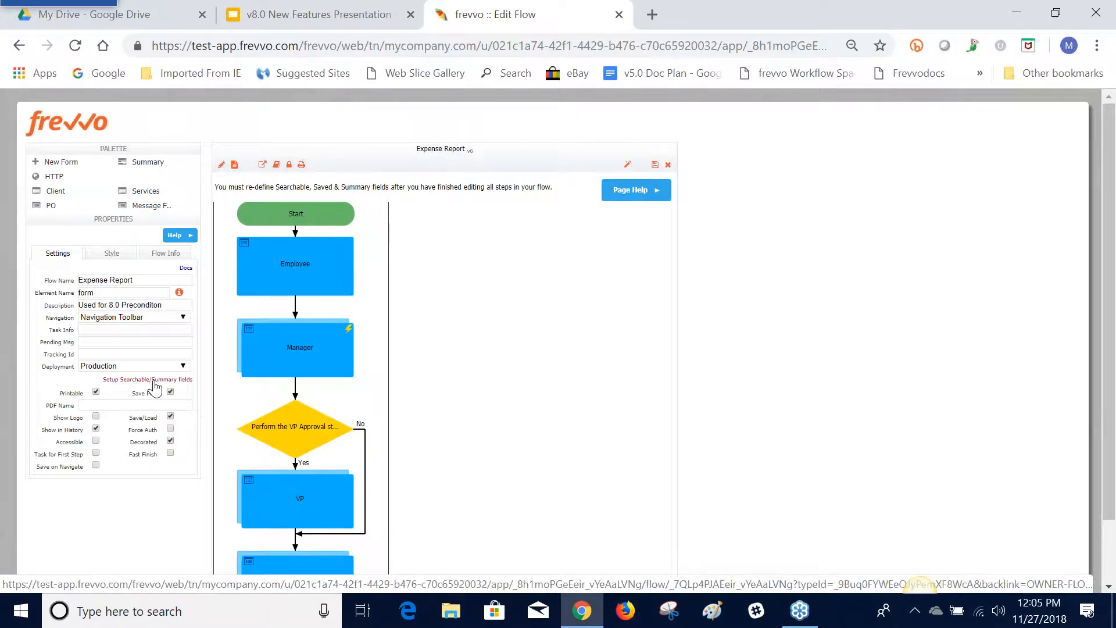
pyautogui.click(156, 381)
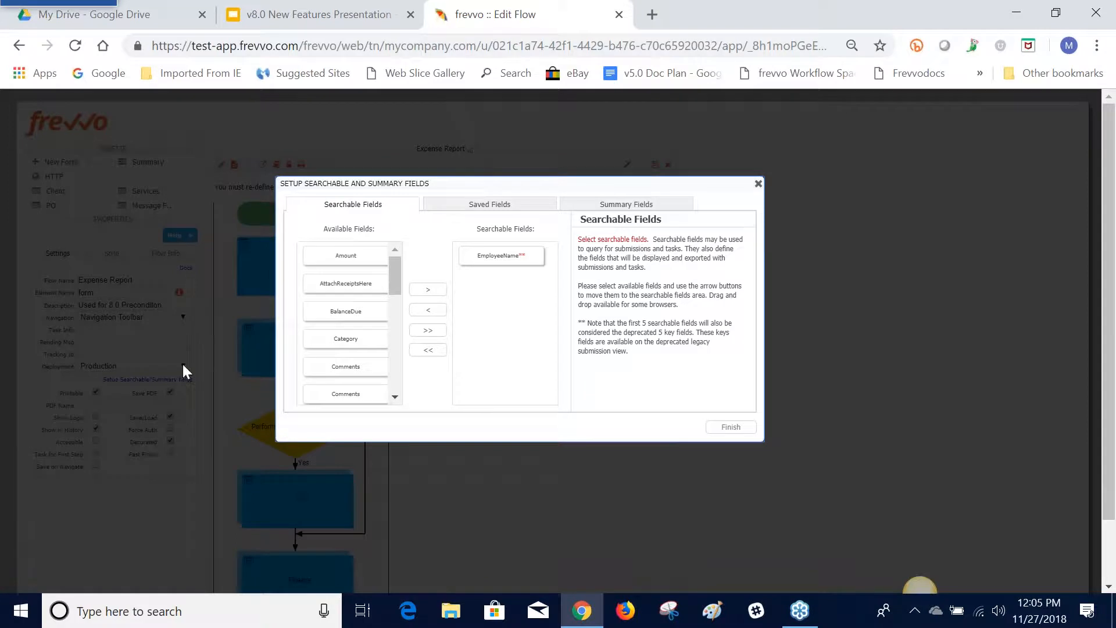
pyautogui.moveTo(393, 282); pyautogui.dragTo(401, 340)
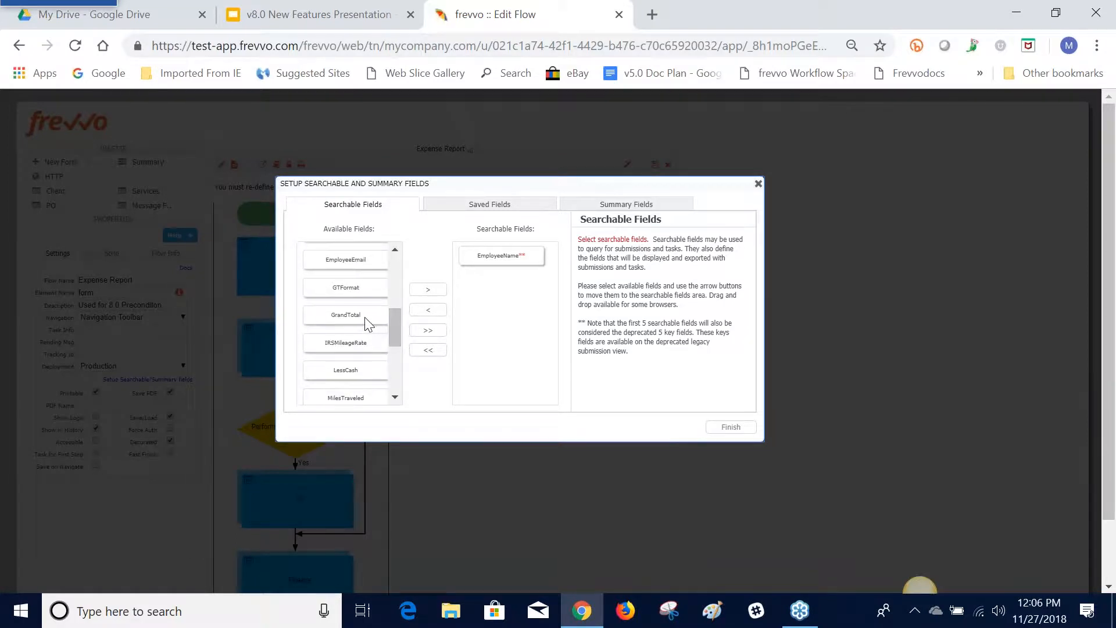
pyautogui.click(365, 317)
pyautogui.click(421, 291)
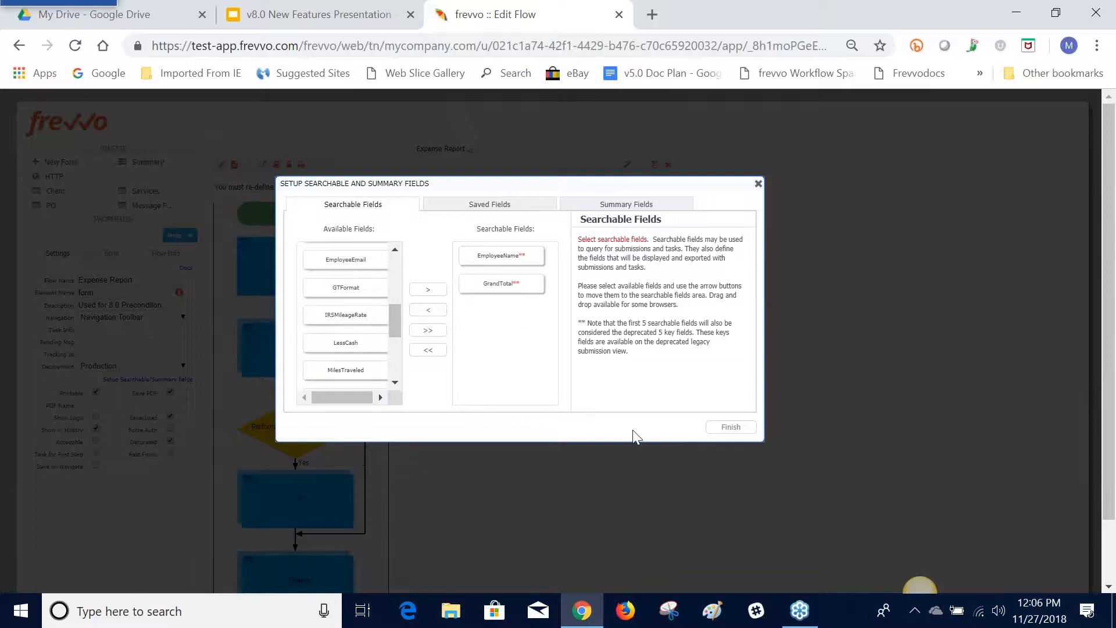
pyautogui.click(729, 428)
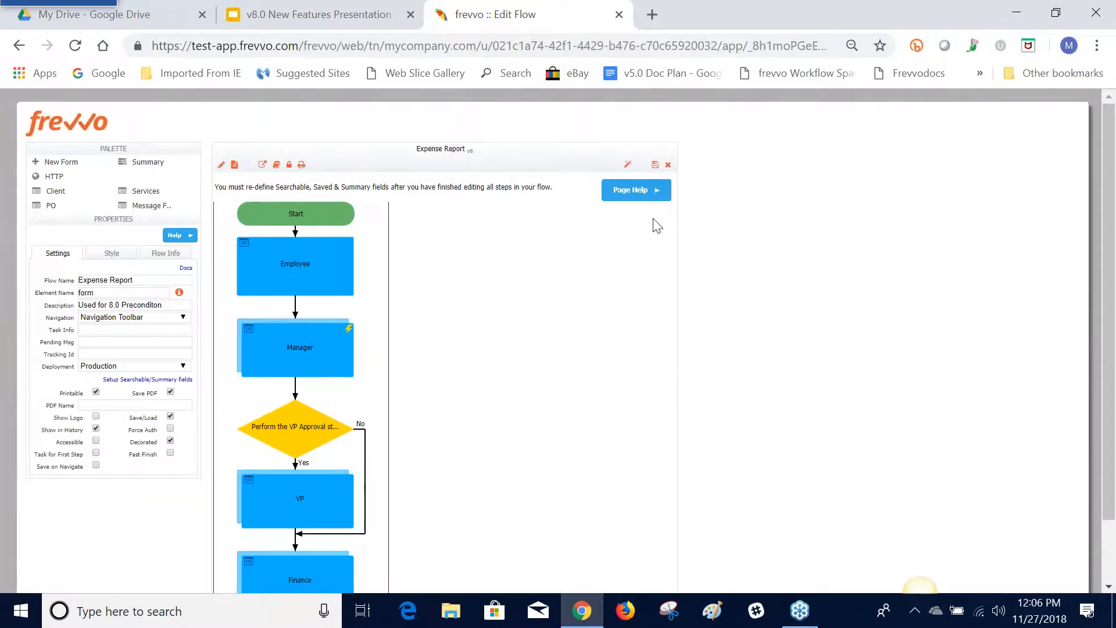
pyautogui.click(655, 166)
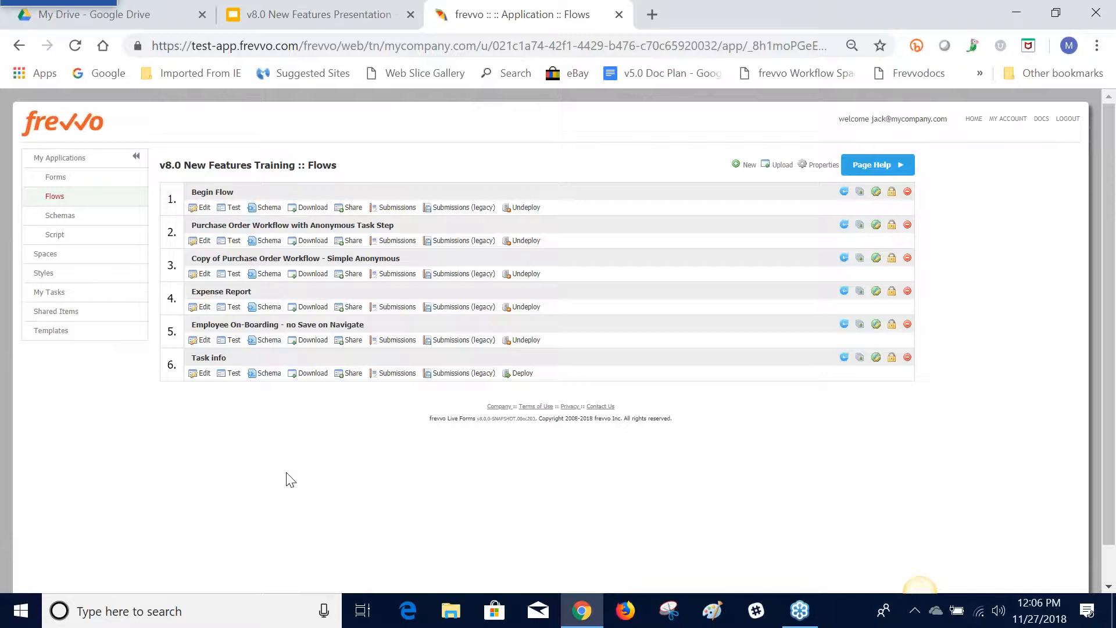
# Check the Expense Report submissions for a GrandTotal column and go back to the flows list
pyautogui.click(392, 308)
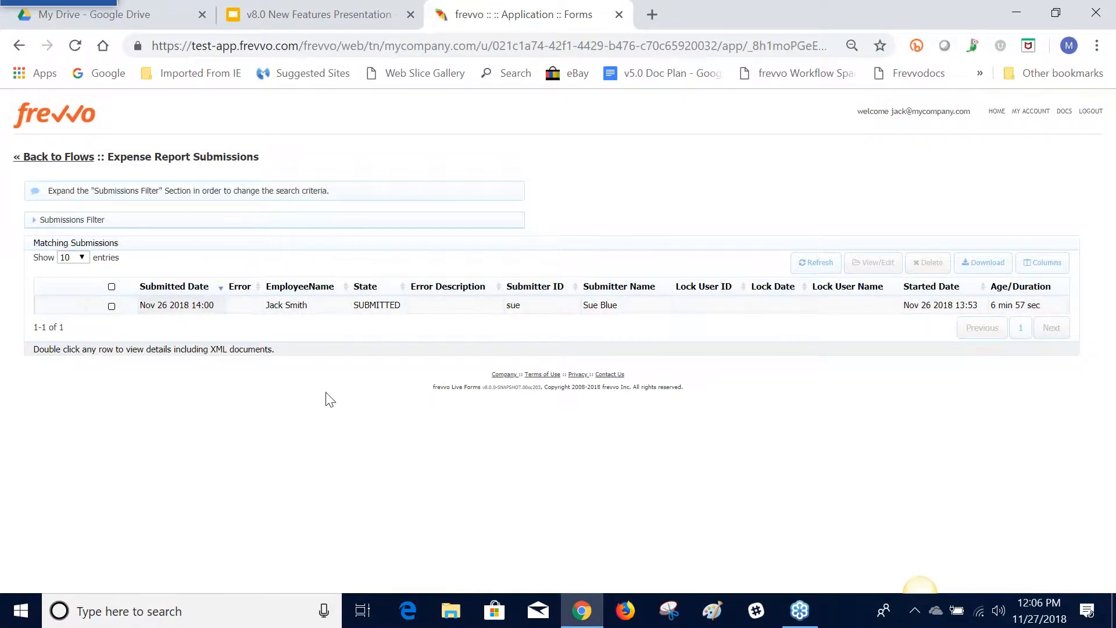
pyautogui.click(55, 158)
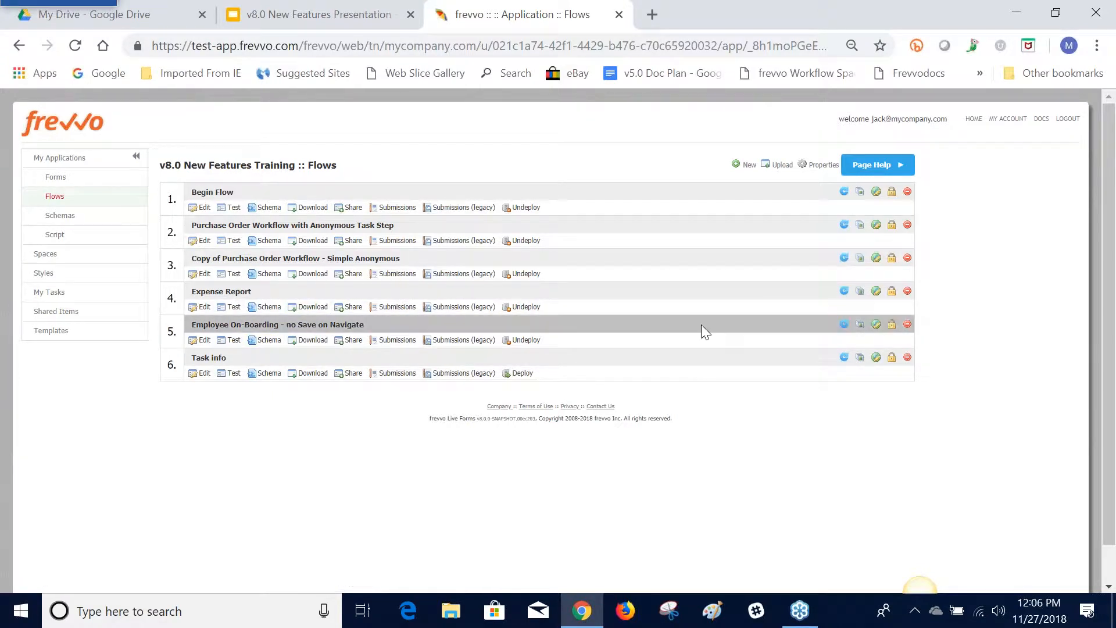
# Start a new Refresh Searchable Fields job for the Expense Report flow and update the job status table
pyautogui.click(844, 291)
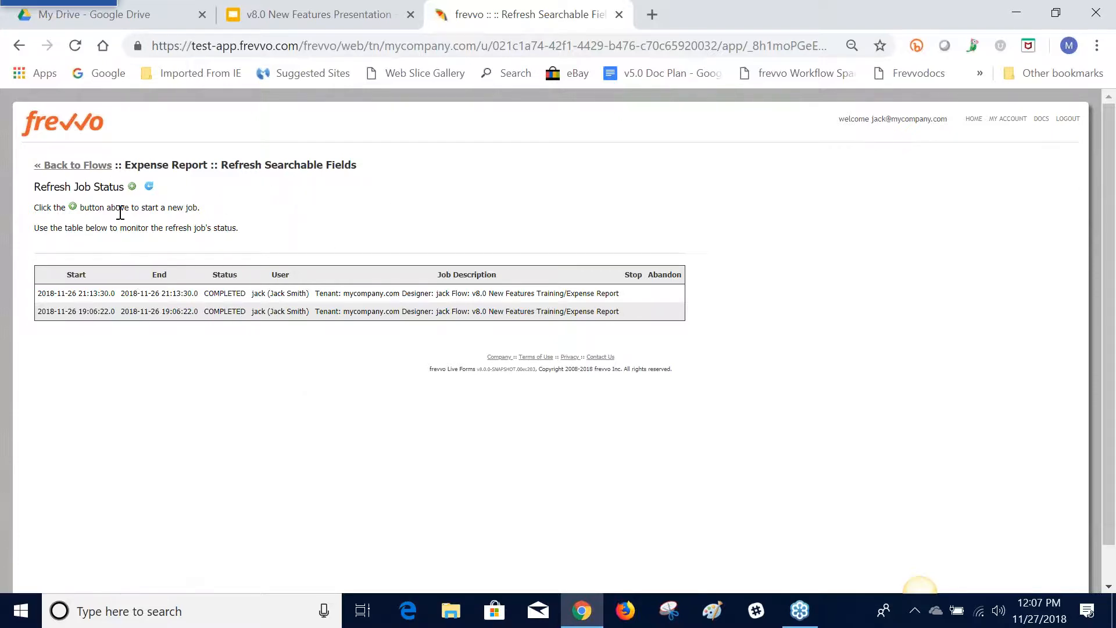
pyautogui.click(148, 190)
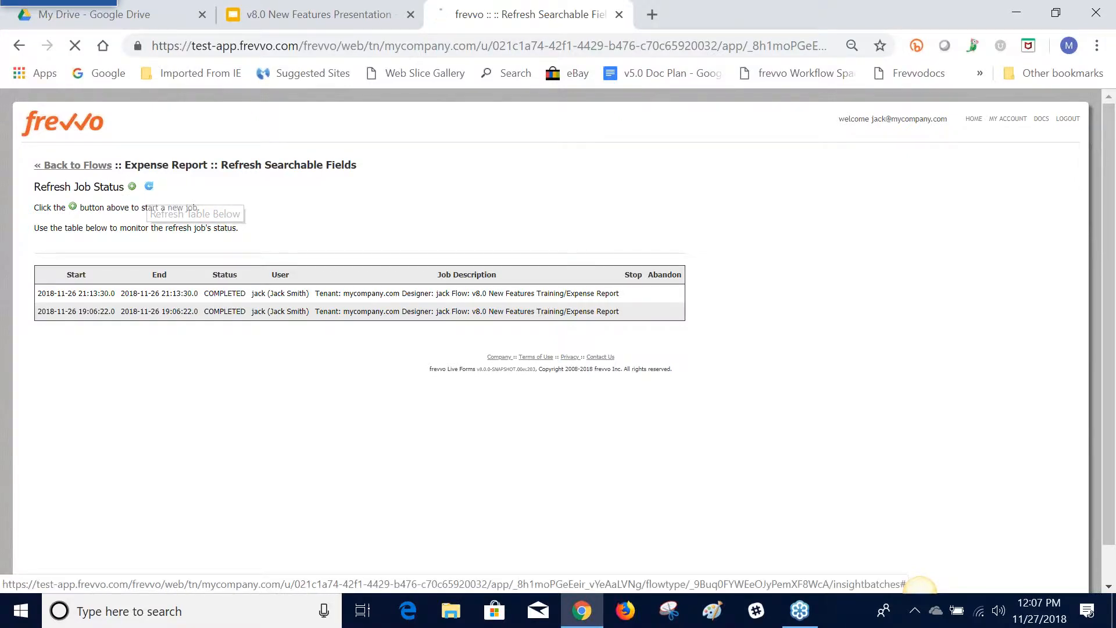
pyautogui.click(132, 188)
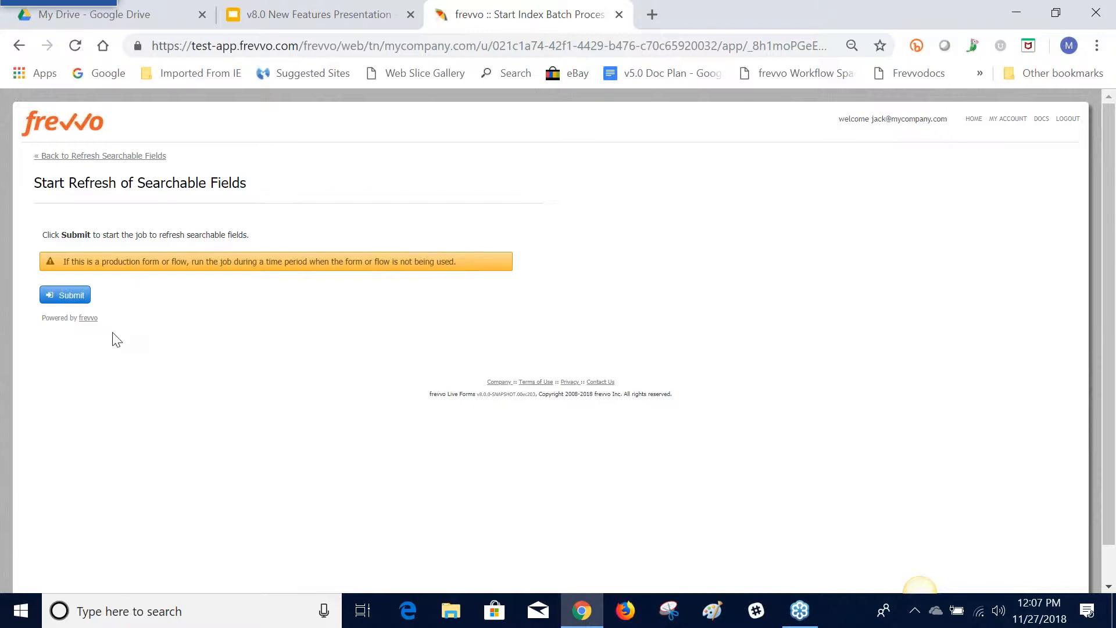
pyautogui.click(75, 300)
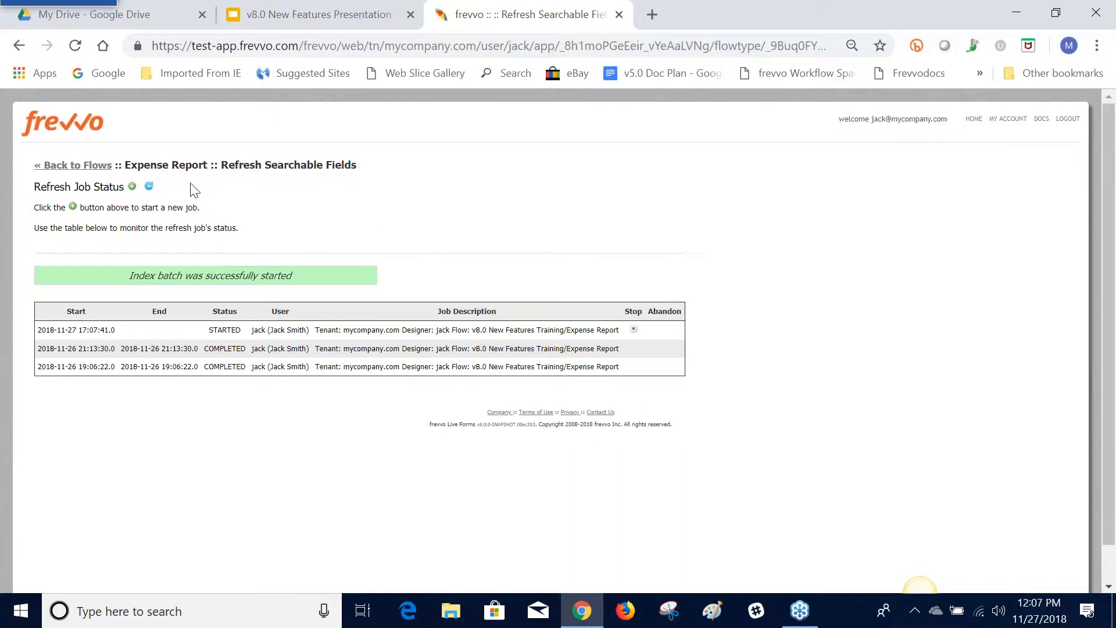
pyautogui.click(149, 187)
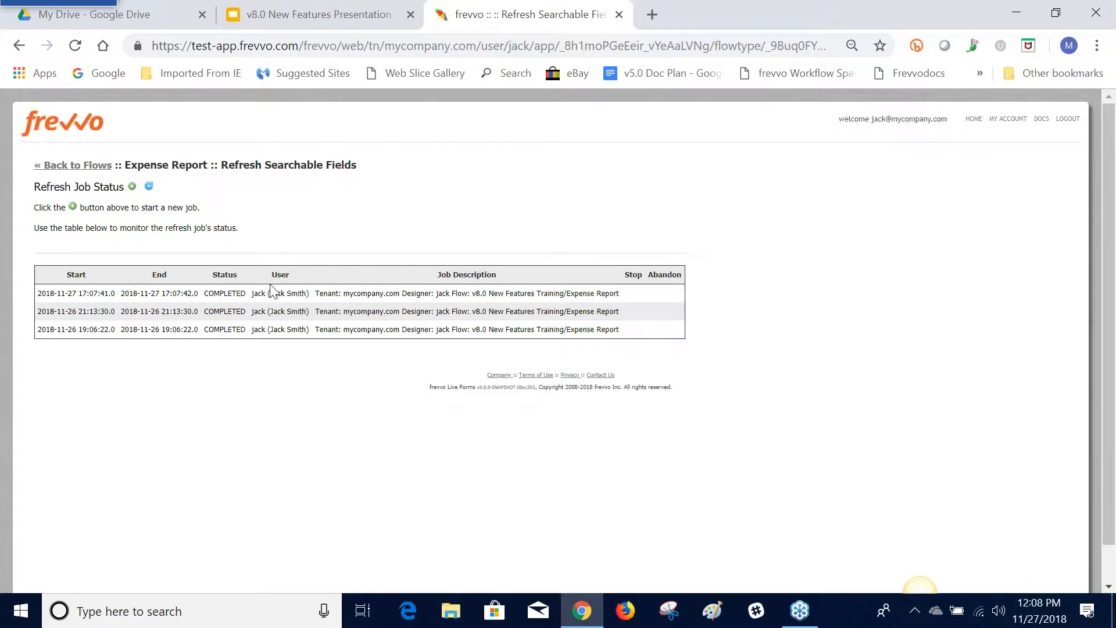
# Review the GrandTotal values in the Expense Report submissions after the refresh job, and return to the flows list
pyautogui.click(95, 167)
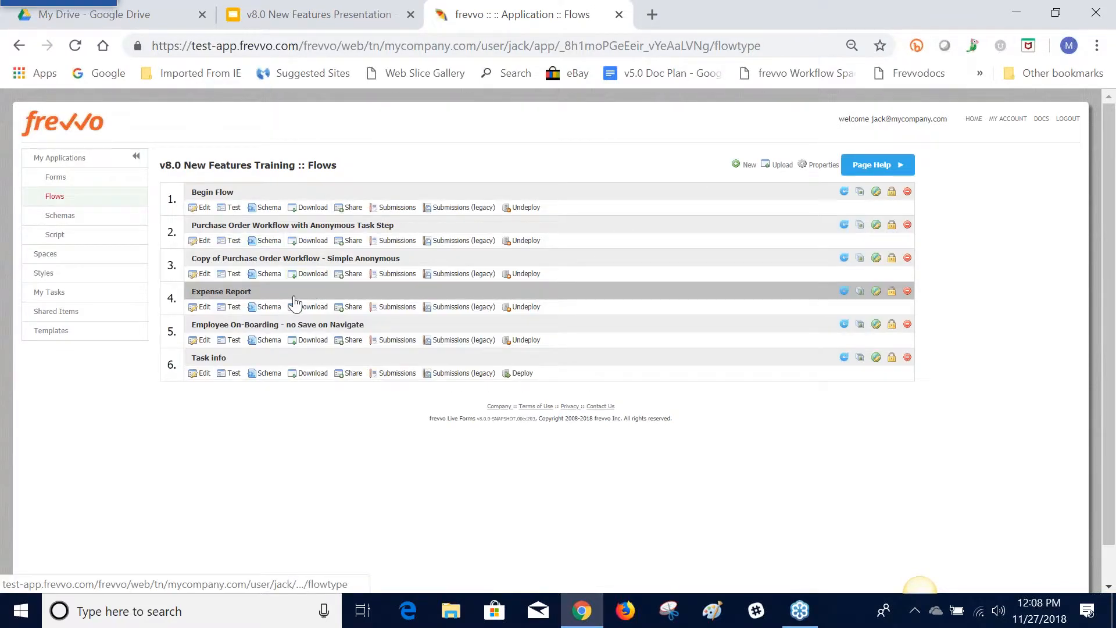
pyautogui.click(410, 310)
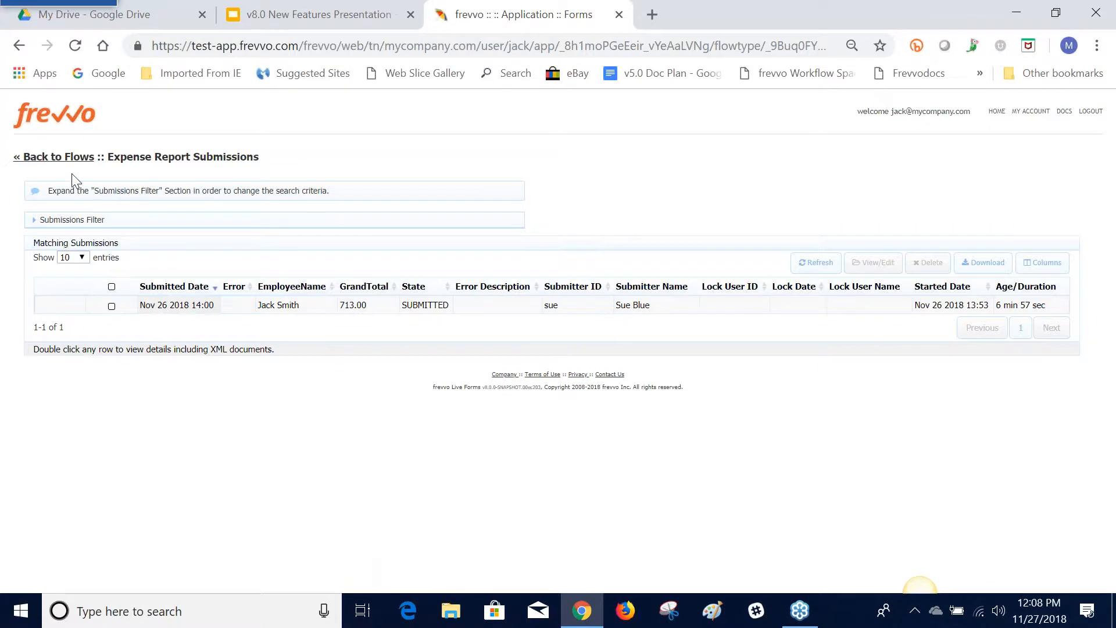
pyautogui.click(70, 157)
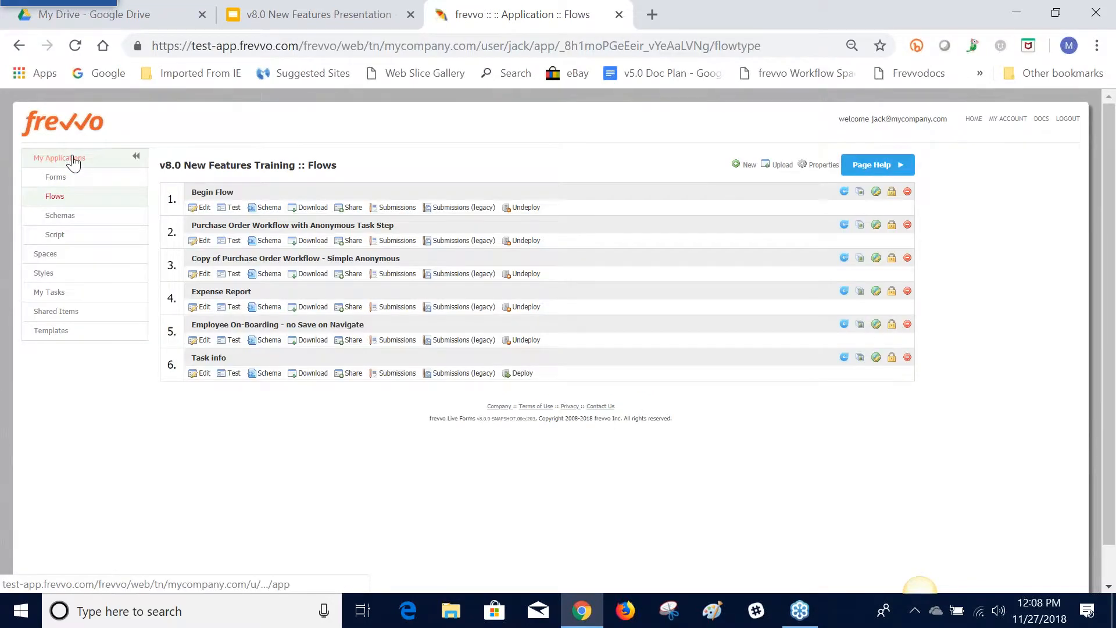
# Switch to the v8.0 New Features Presentation and advance past the Message Control slide to Flow Visibility Option Description
pyautogui.click(280, 17)
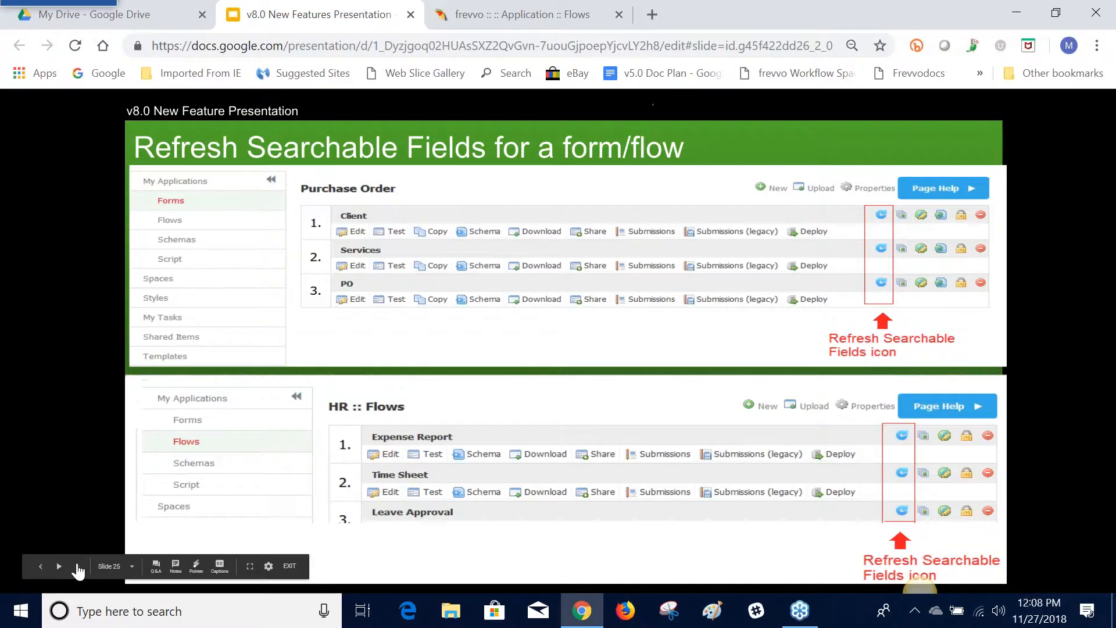
pyautogui.click(76, 564)
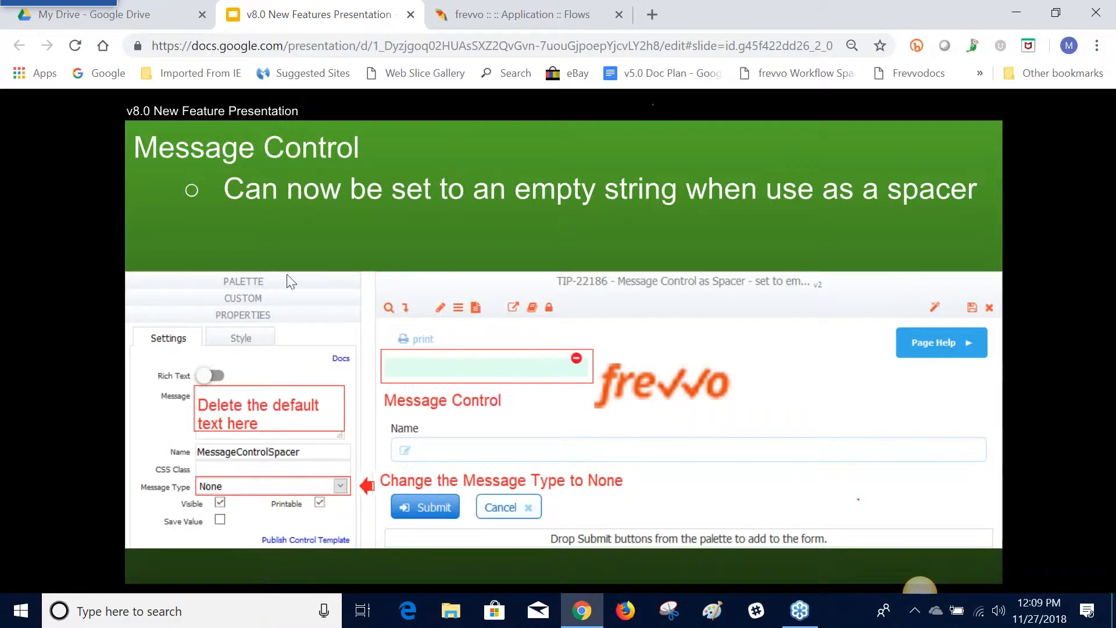
pyautogui.moveTo(110, 508)
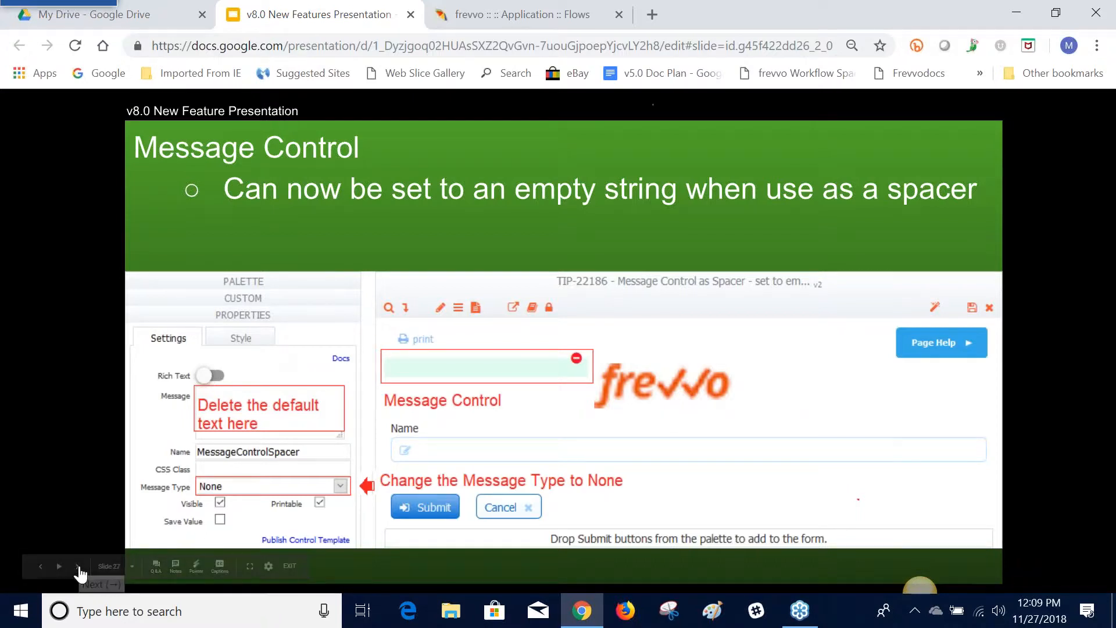
pyautogui.click(78, 567)
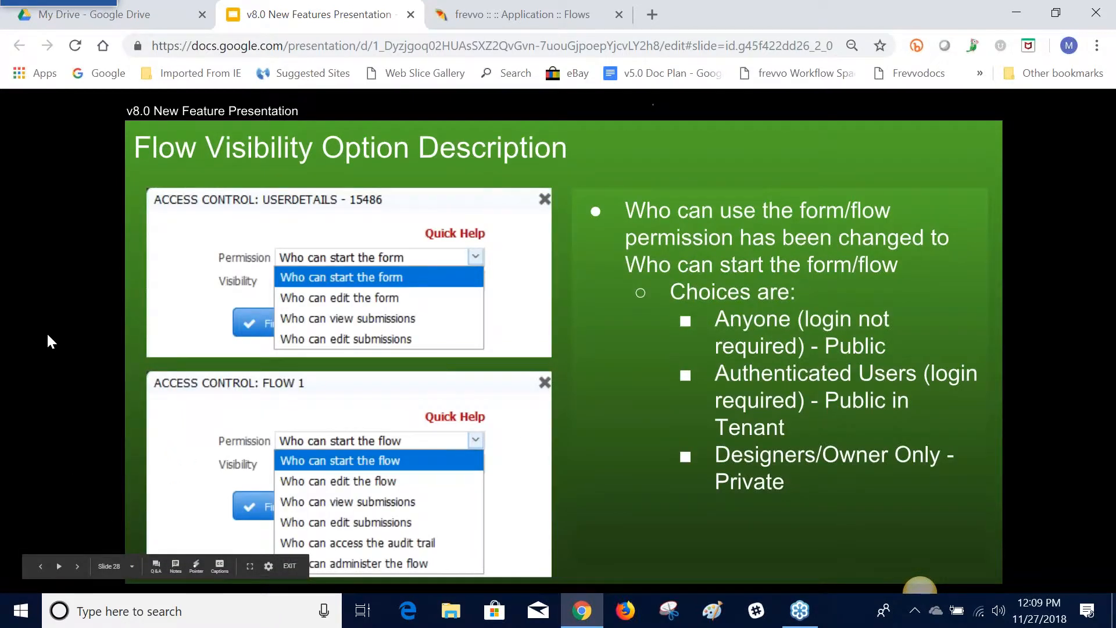